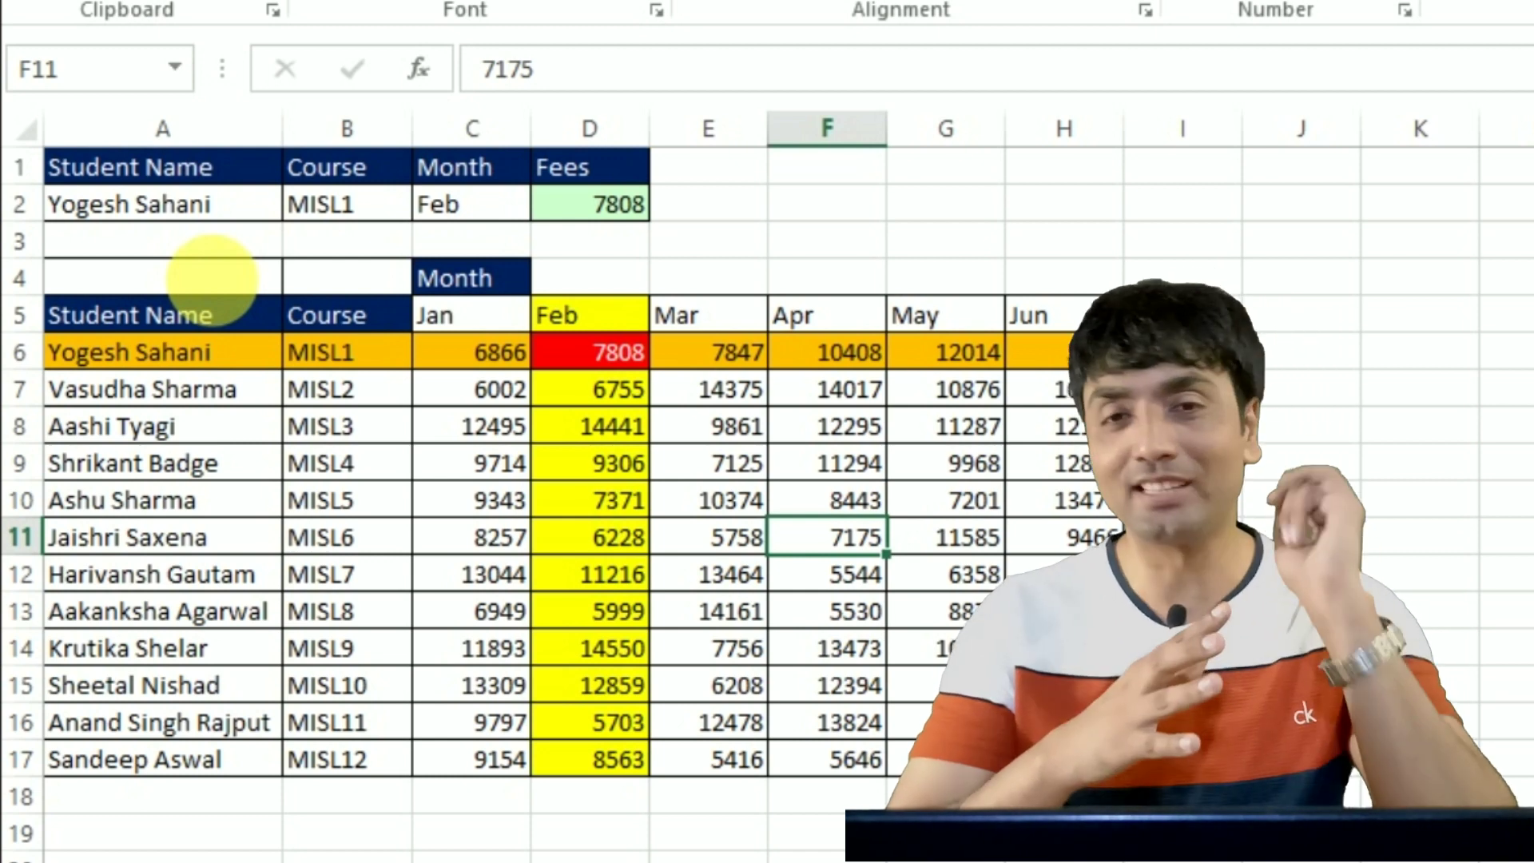
Open the student name dropdown in A2 to pick the first student
left_click(217, 200)
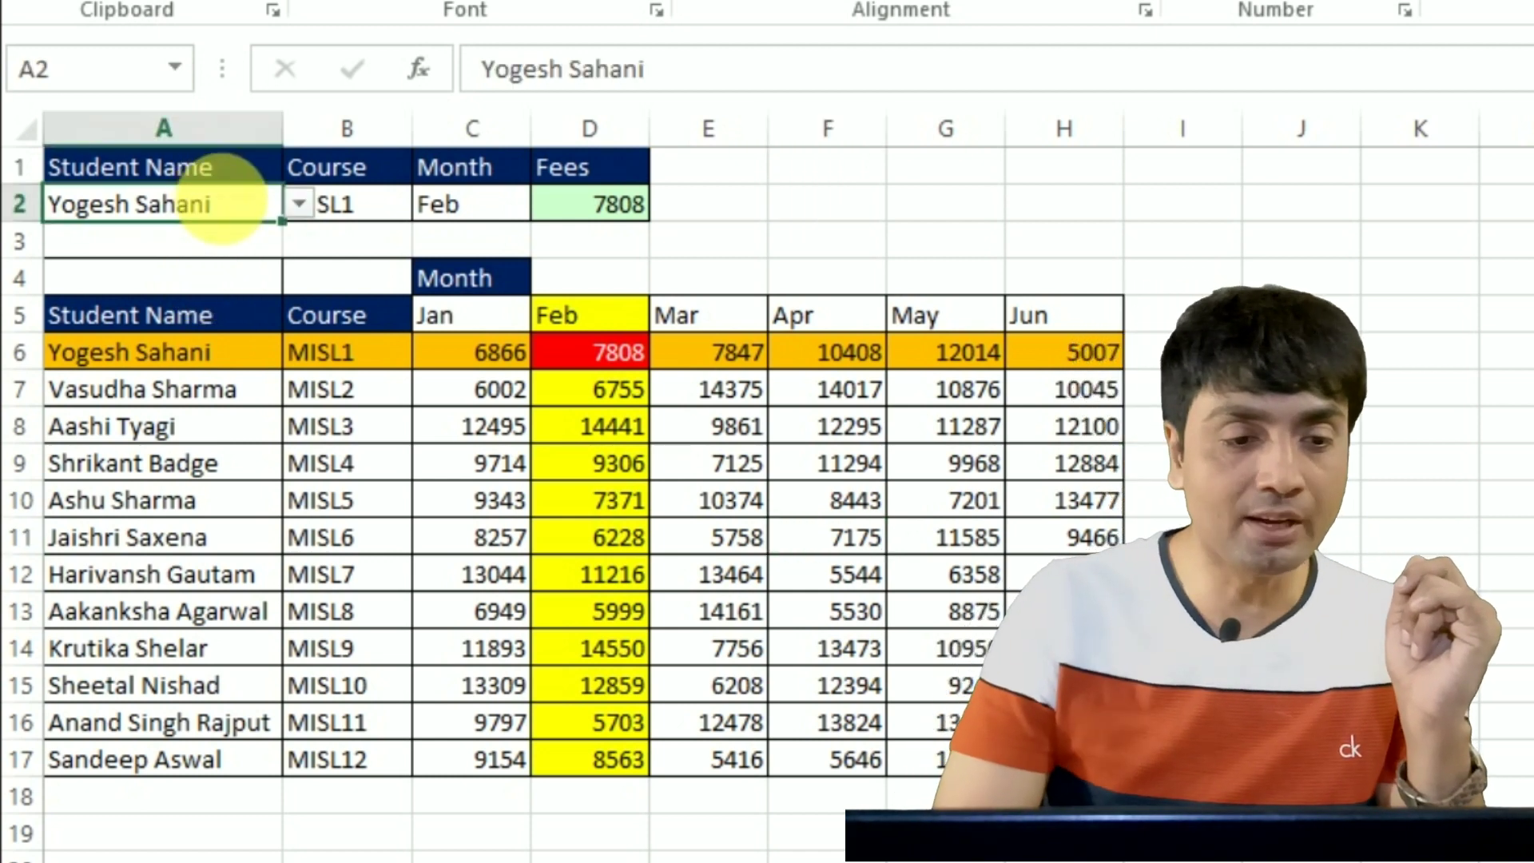
Choose the row-15 student from A2's student dropdown
left_click(299, 204)
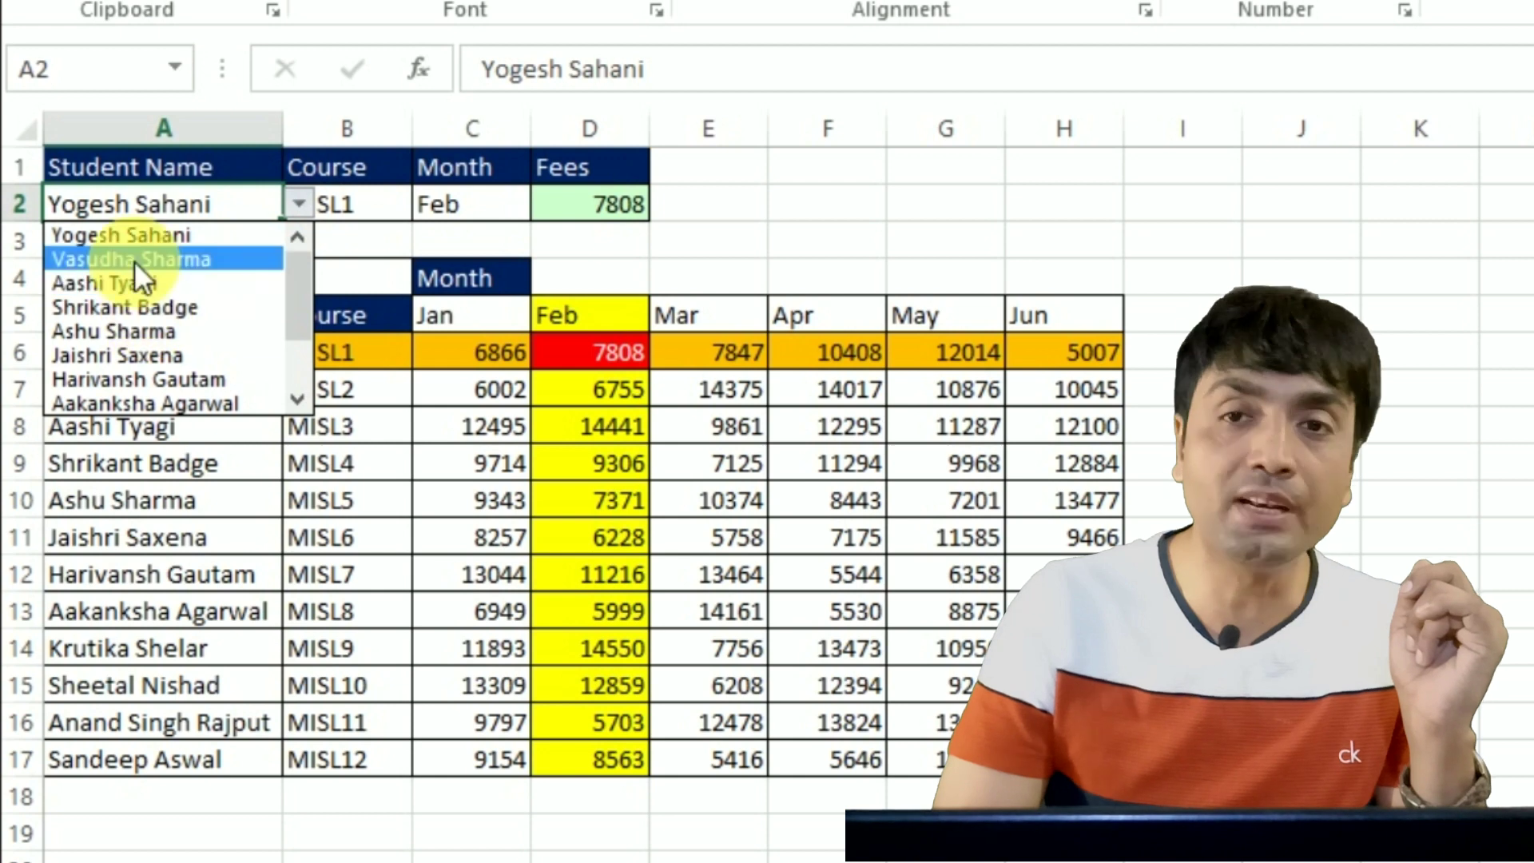
left_click(127, 354)
left_click(299, 204)
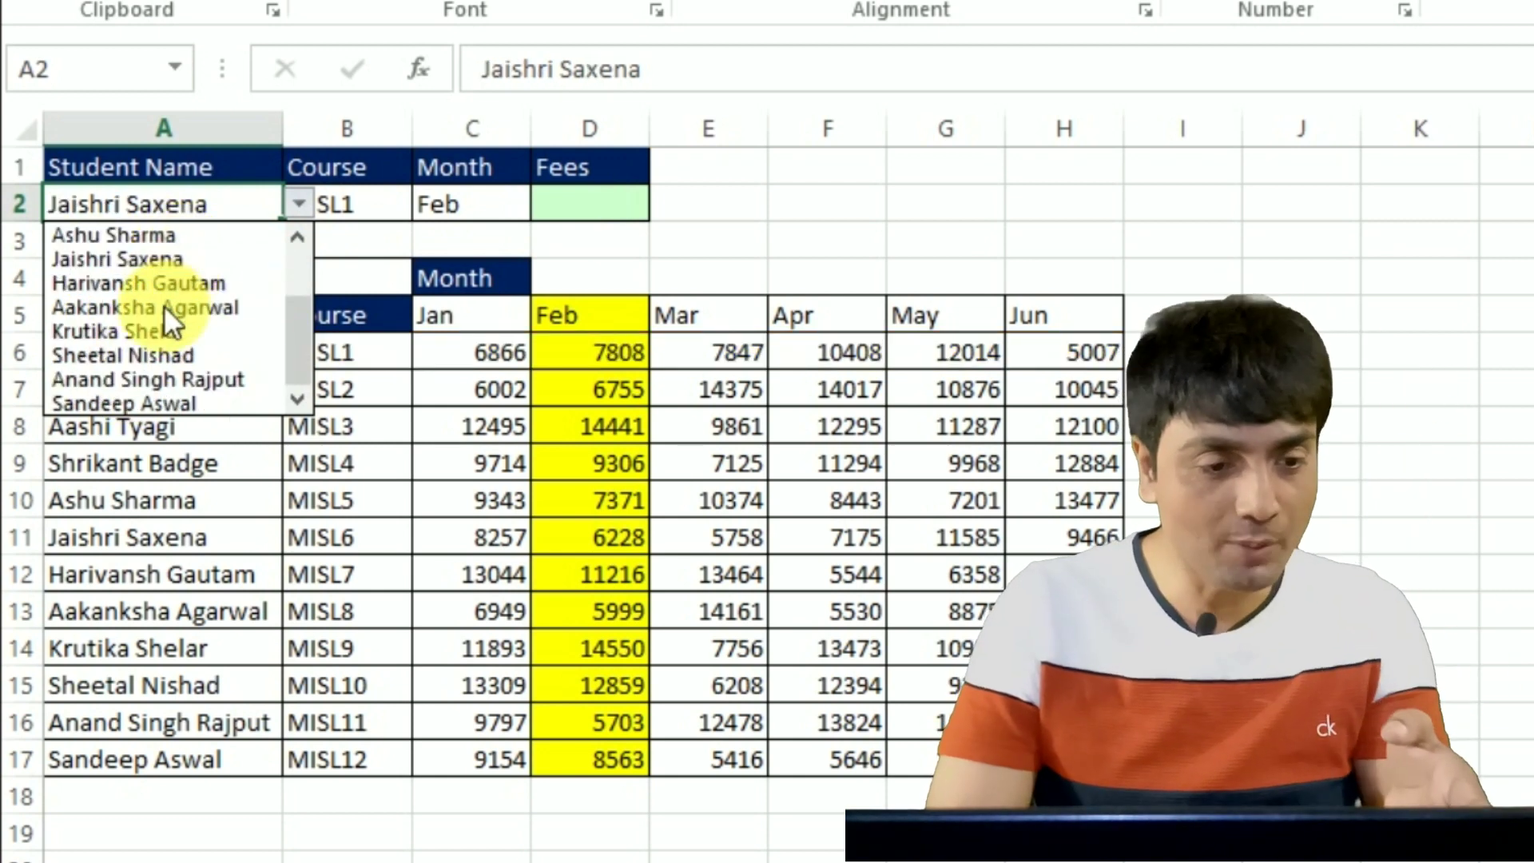
left_click(148, 357)
Set the course in B2 to MISL10 so Fees returns 12859
left_click(396, 219)
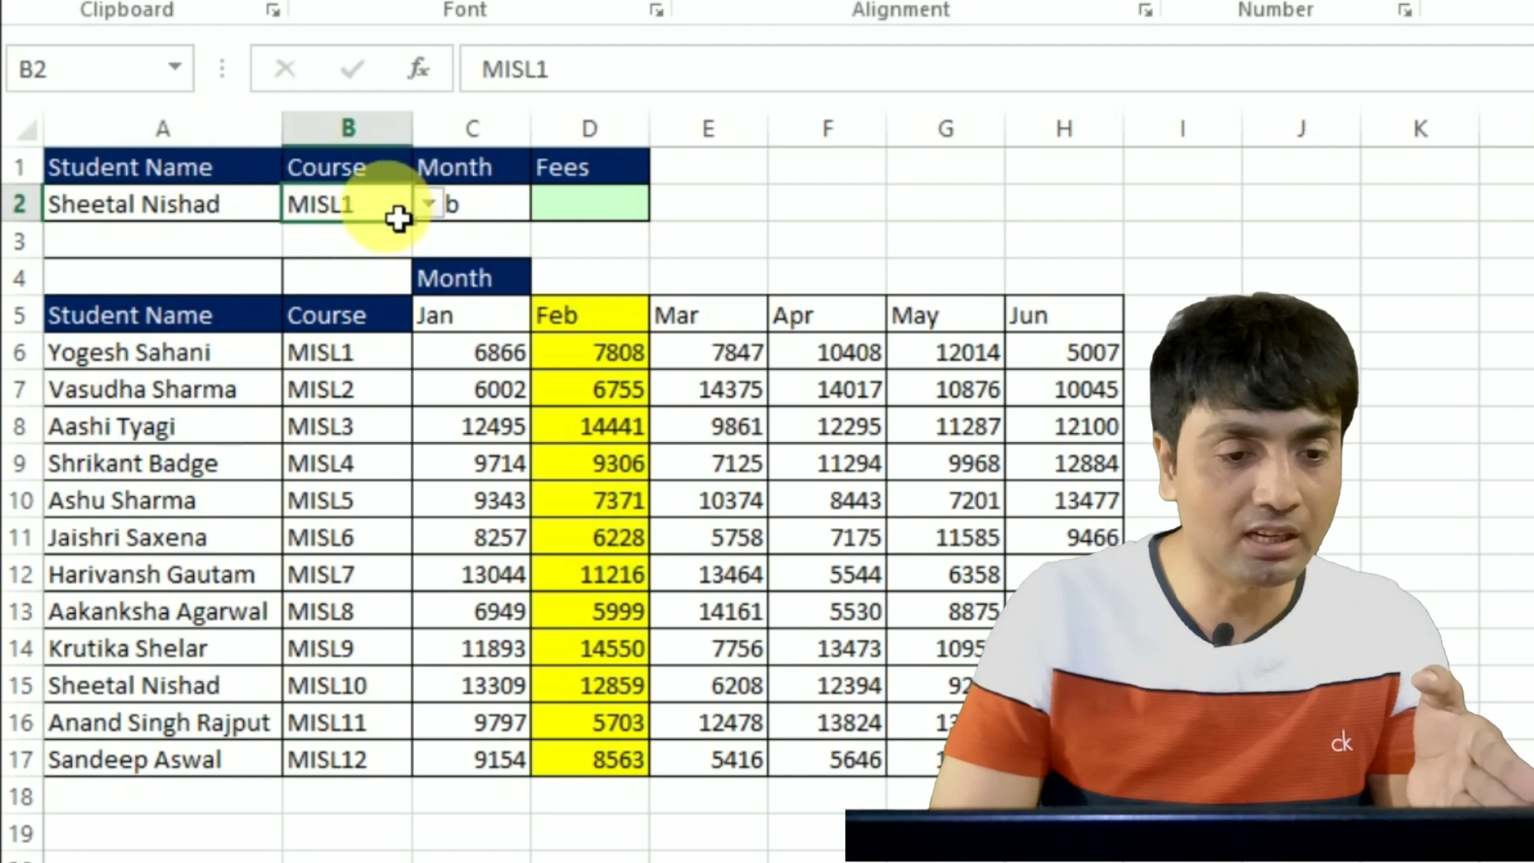
left_click(430, 204)
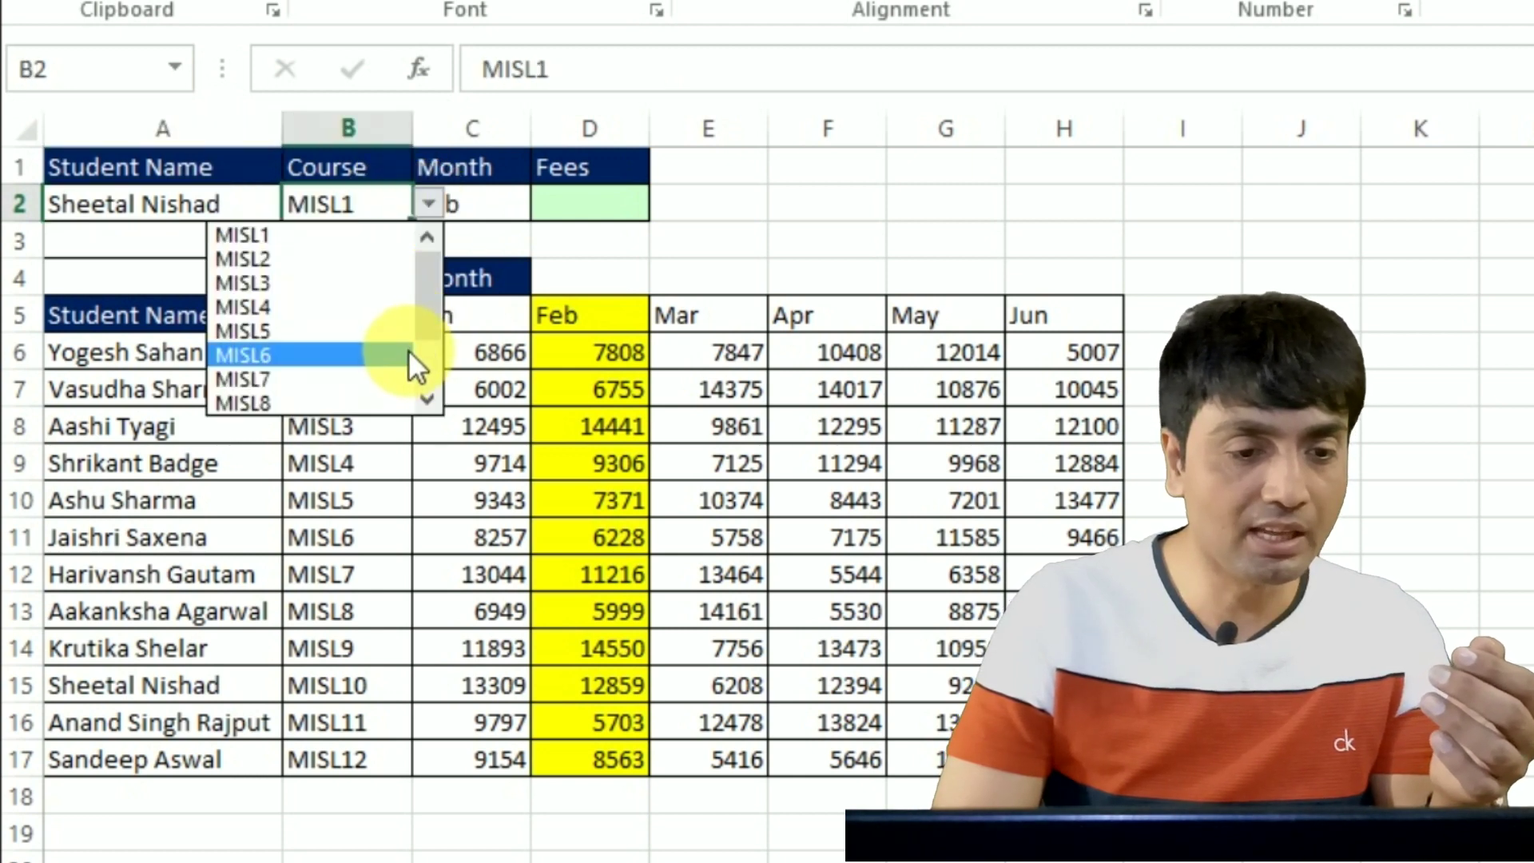
left_click(427, 397)
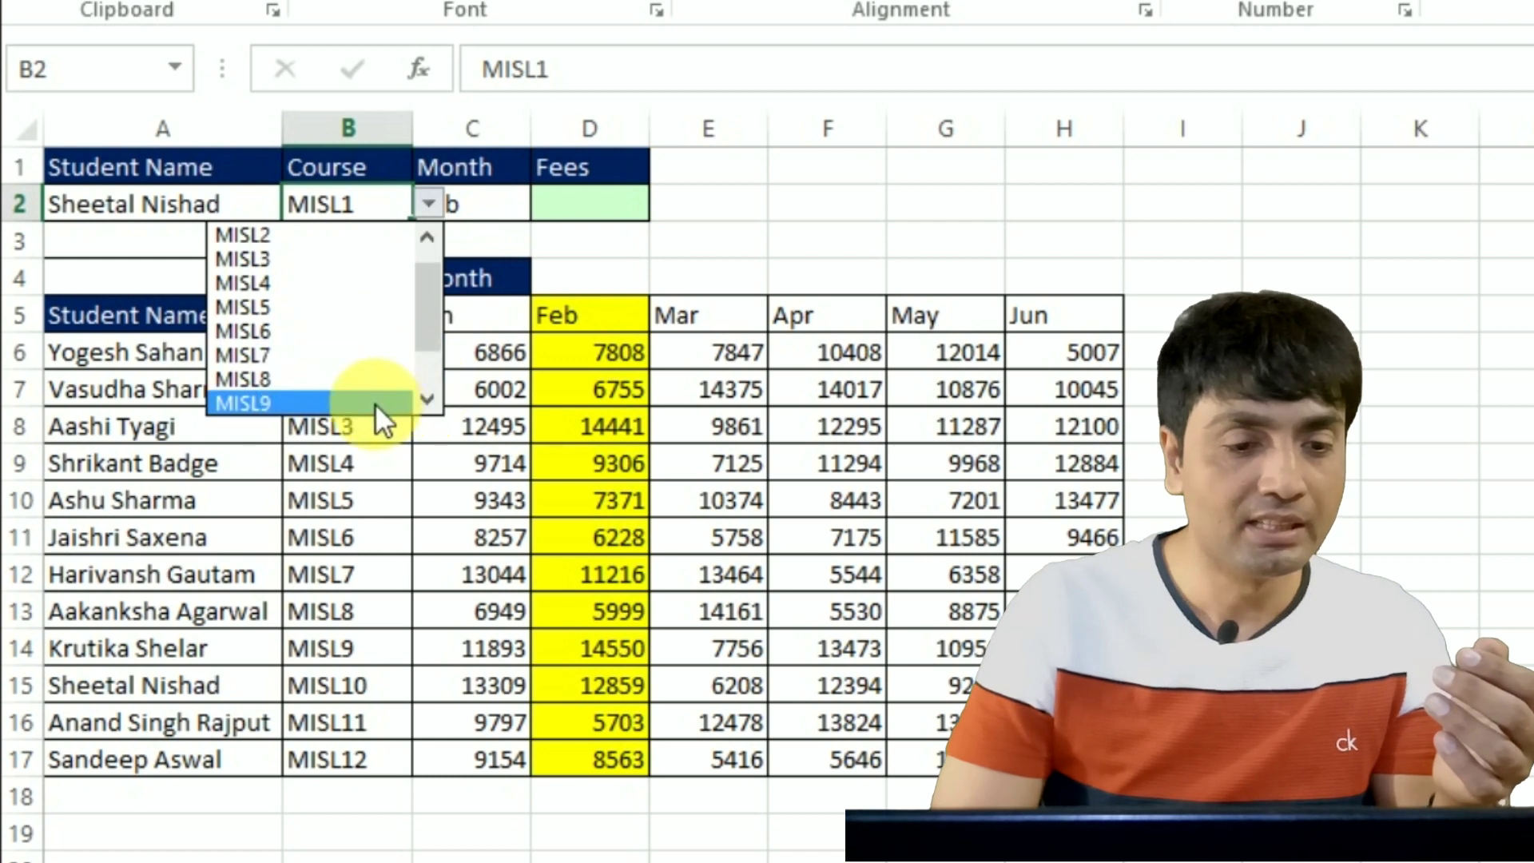
left_click(430, 395)
left_click(430, 396)
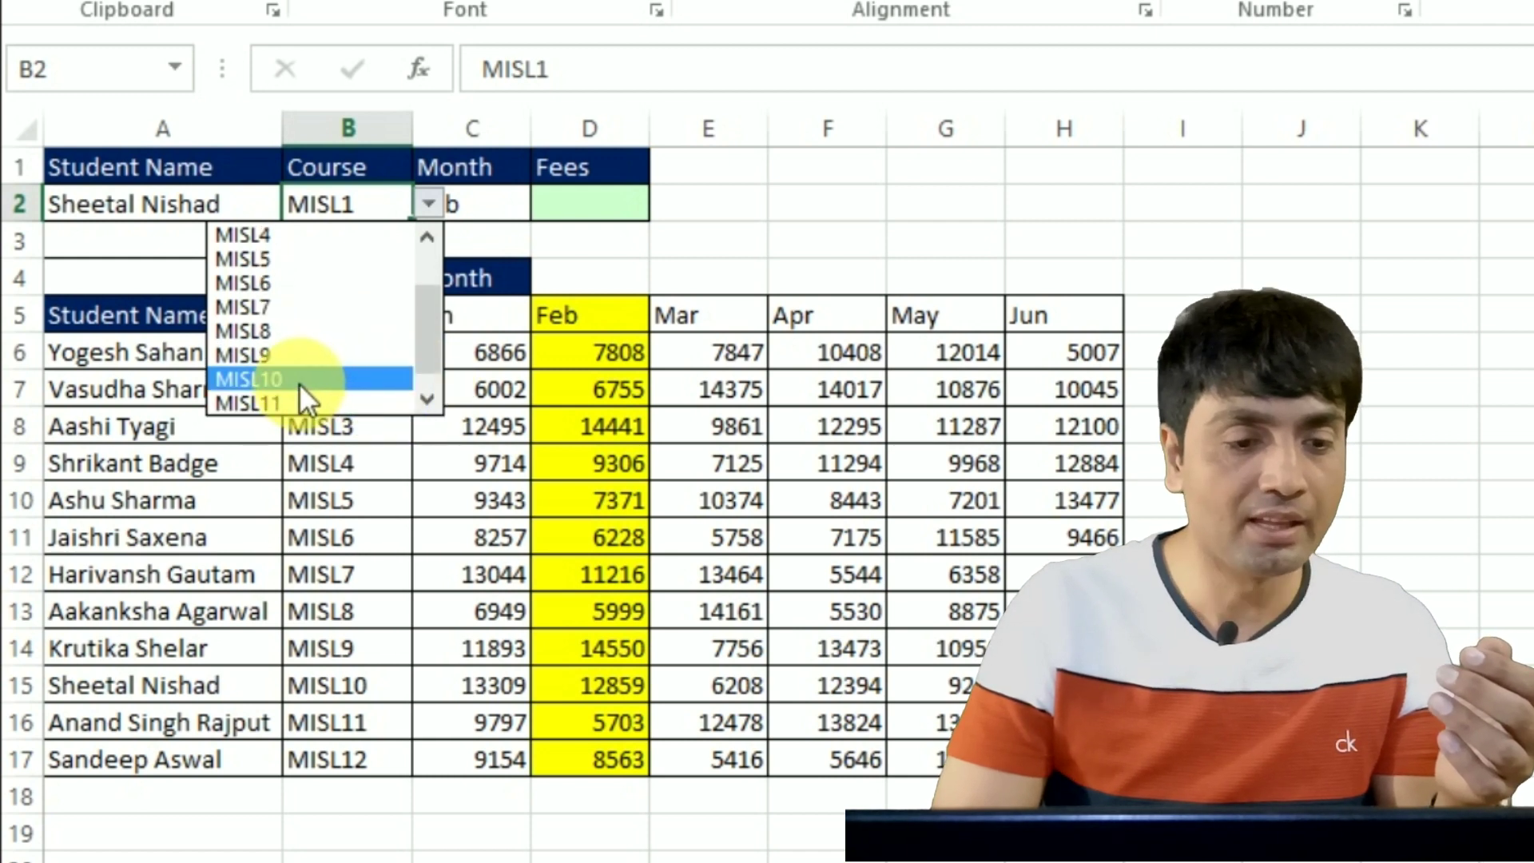
left_click(299, 382)
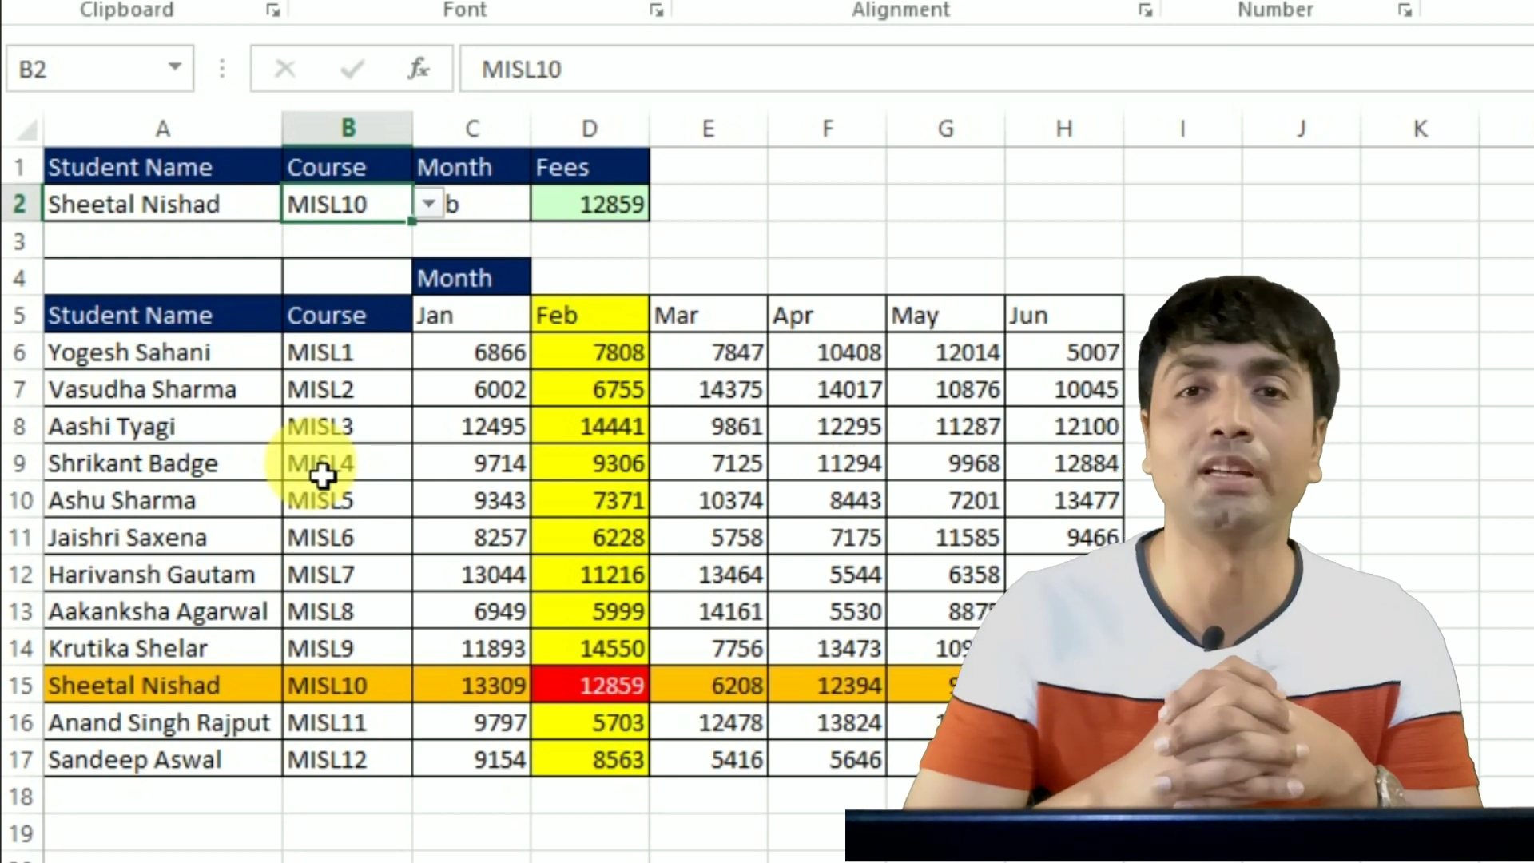
left_click(477, 202)
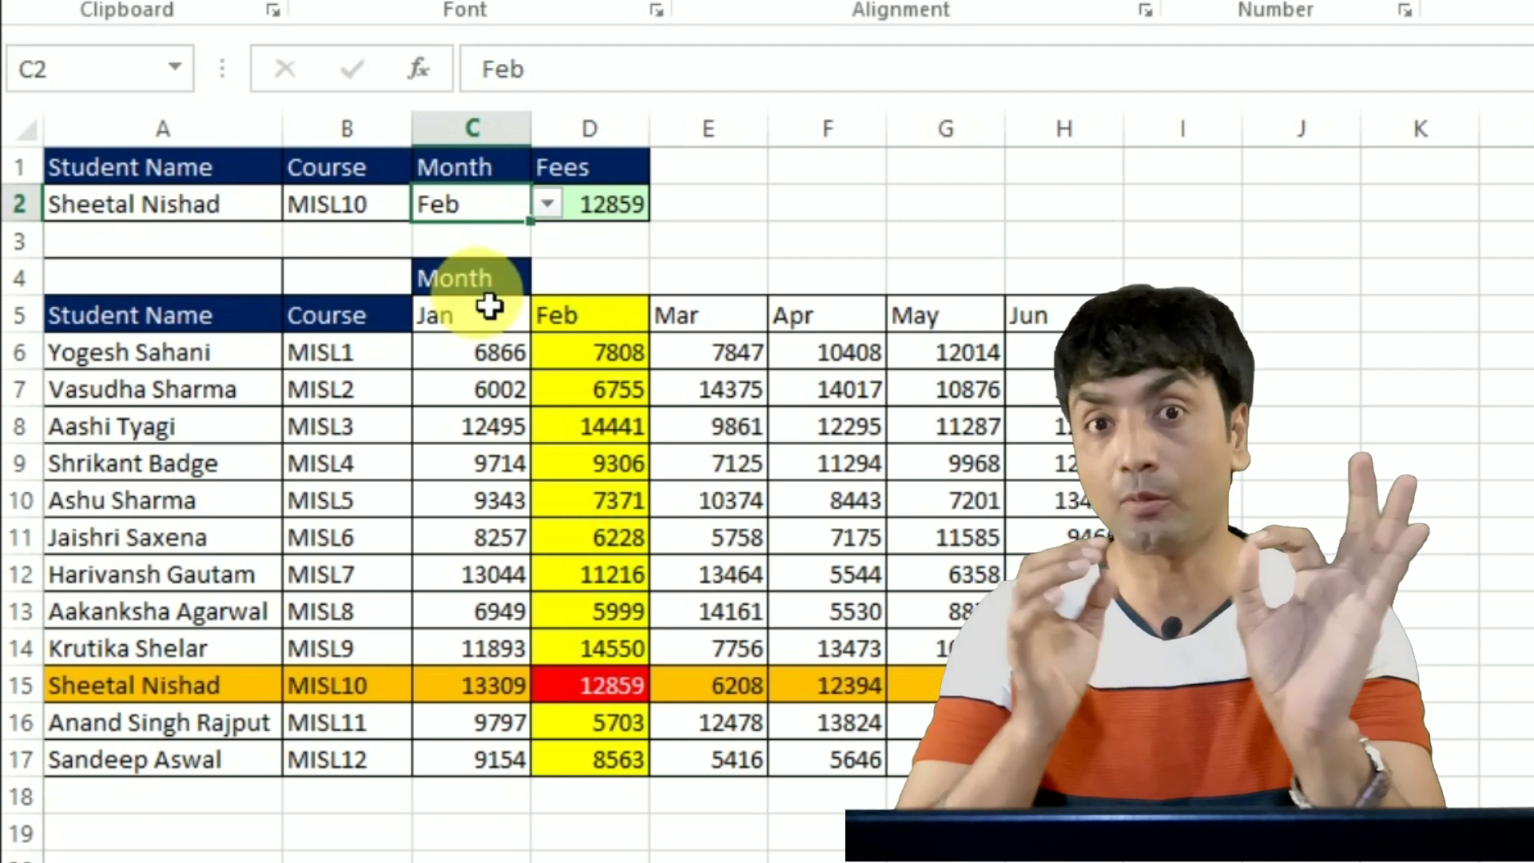
Choose the row-11 student in A2 and course MISL6 in B2
key("Left")
key("Left")
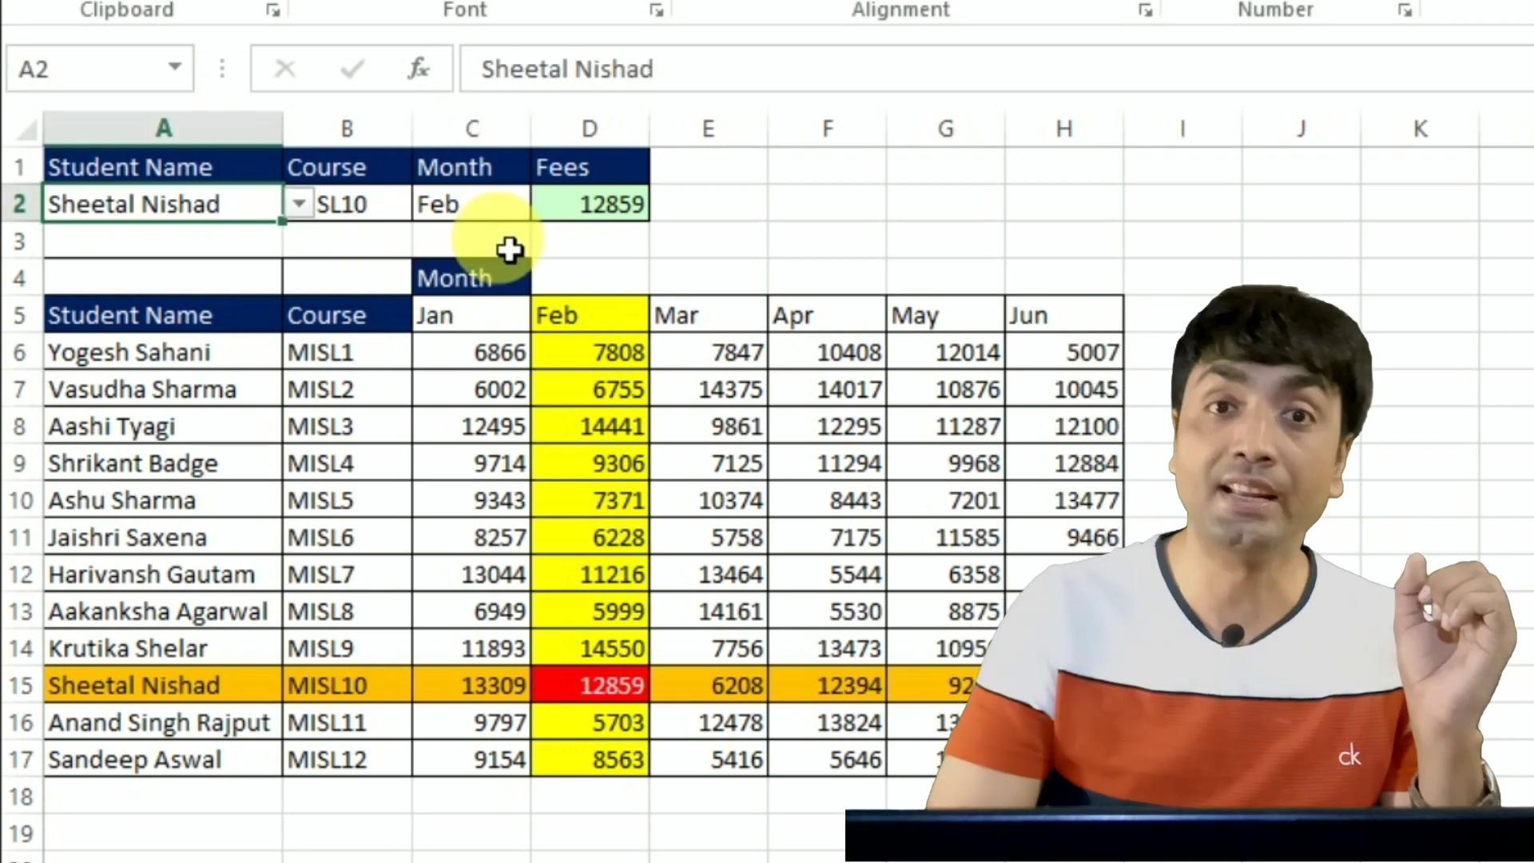
left_click(298, 204)
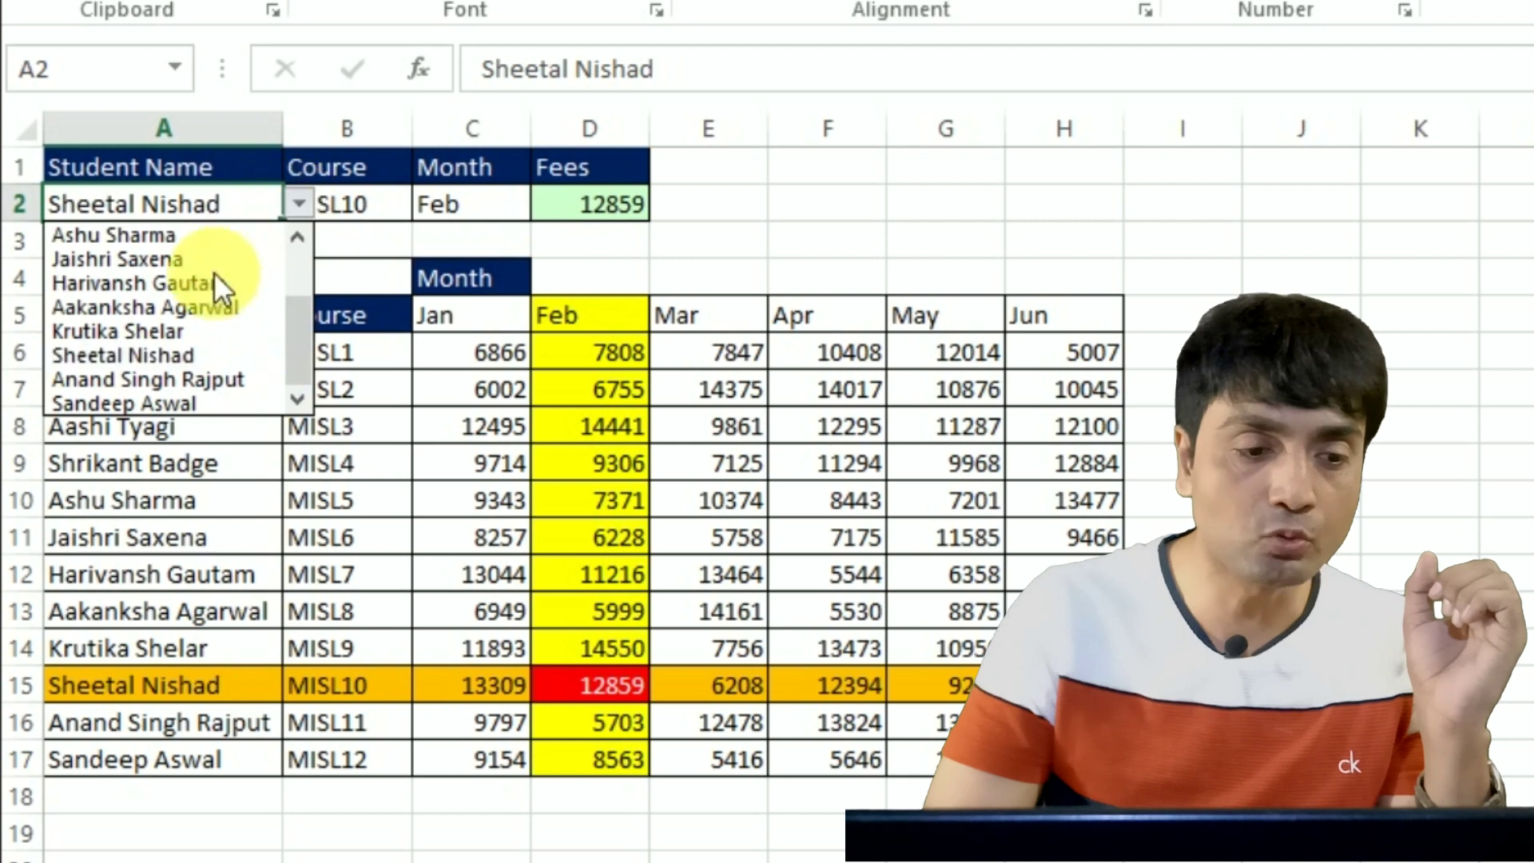
left_click(171, 256)
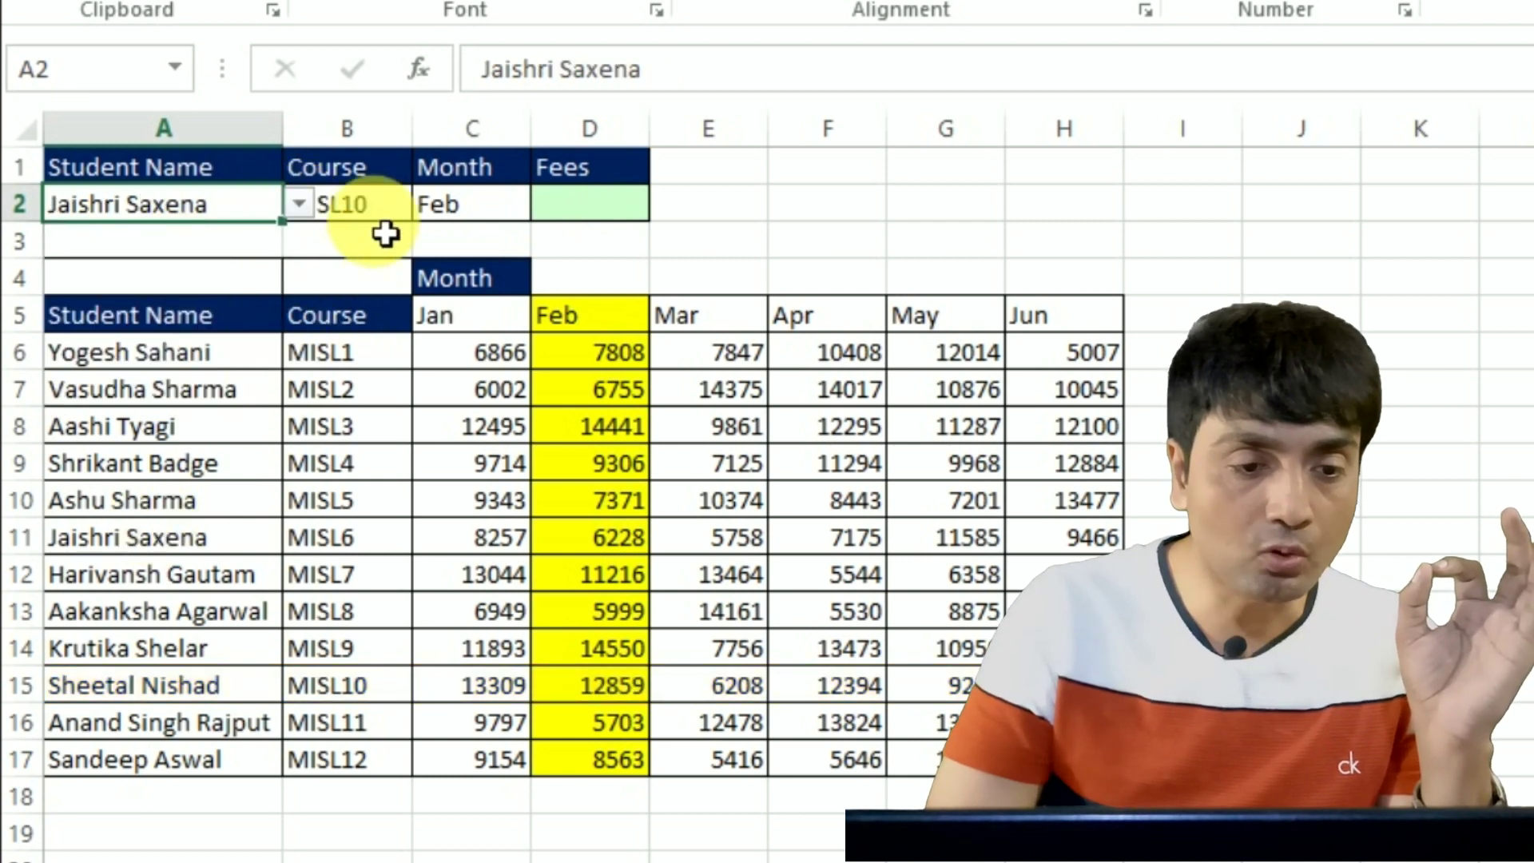
left_click(394, 208)
left_click(432, 207)
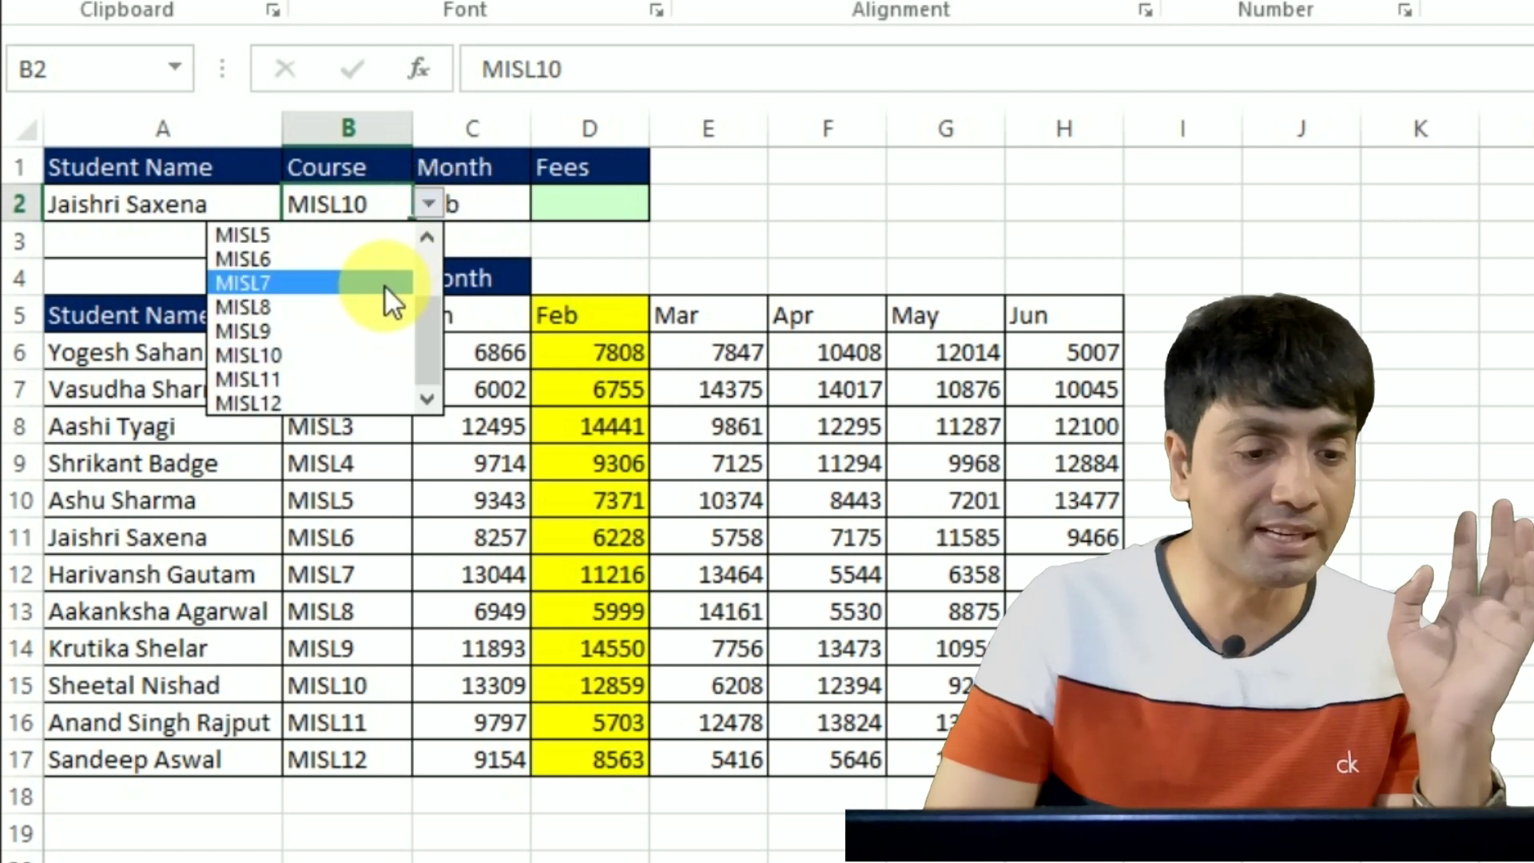
left_click(320, 259)
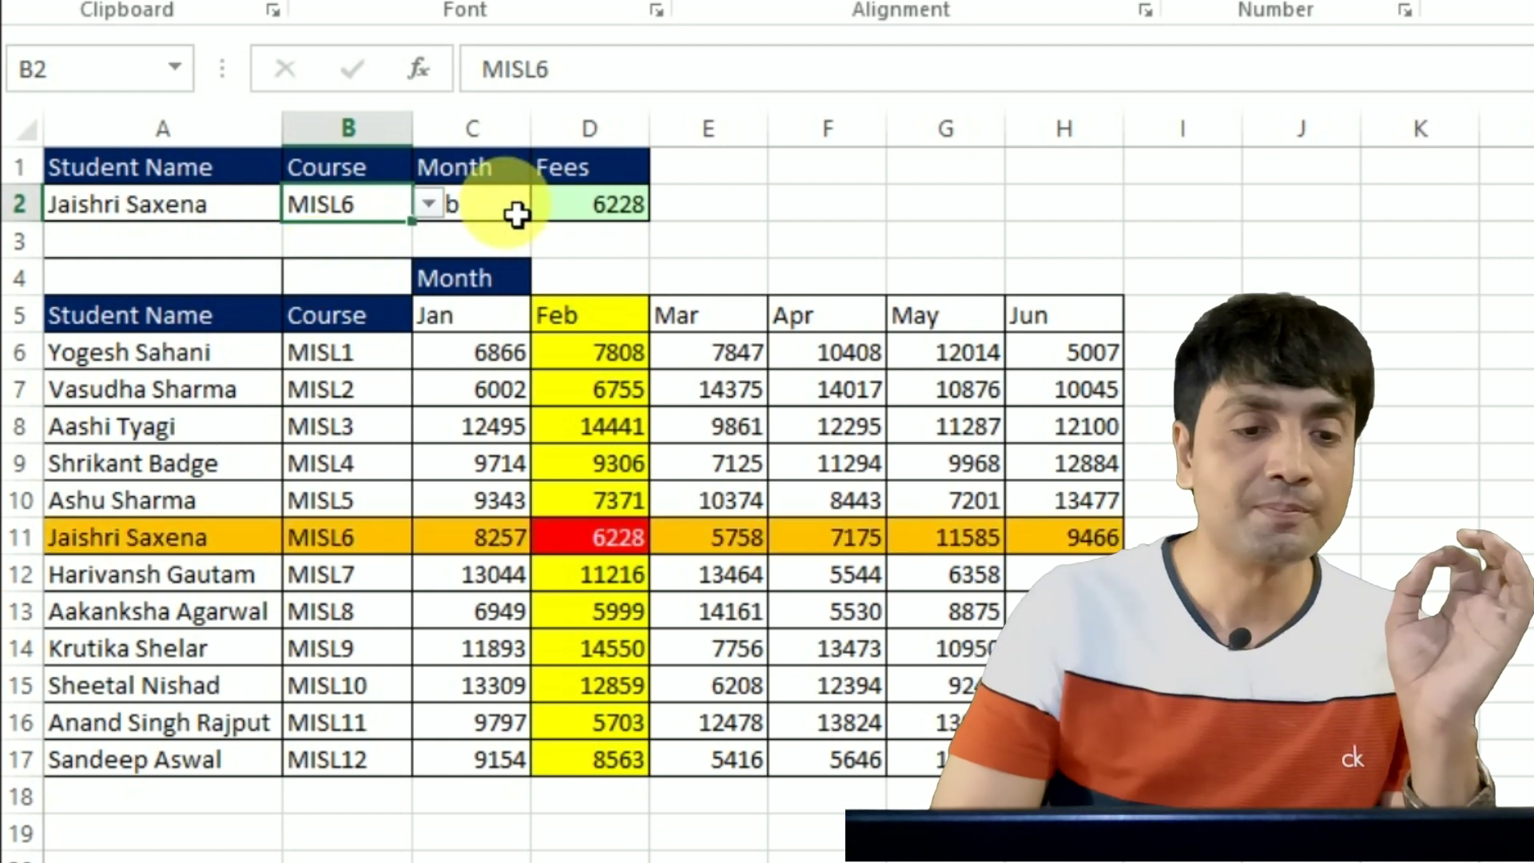
Switch the month in C2 to Apr and select row 11
left_click(490, 217)
left_click(544, 206)
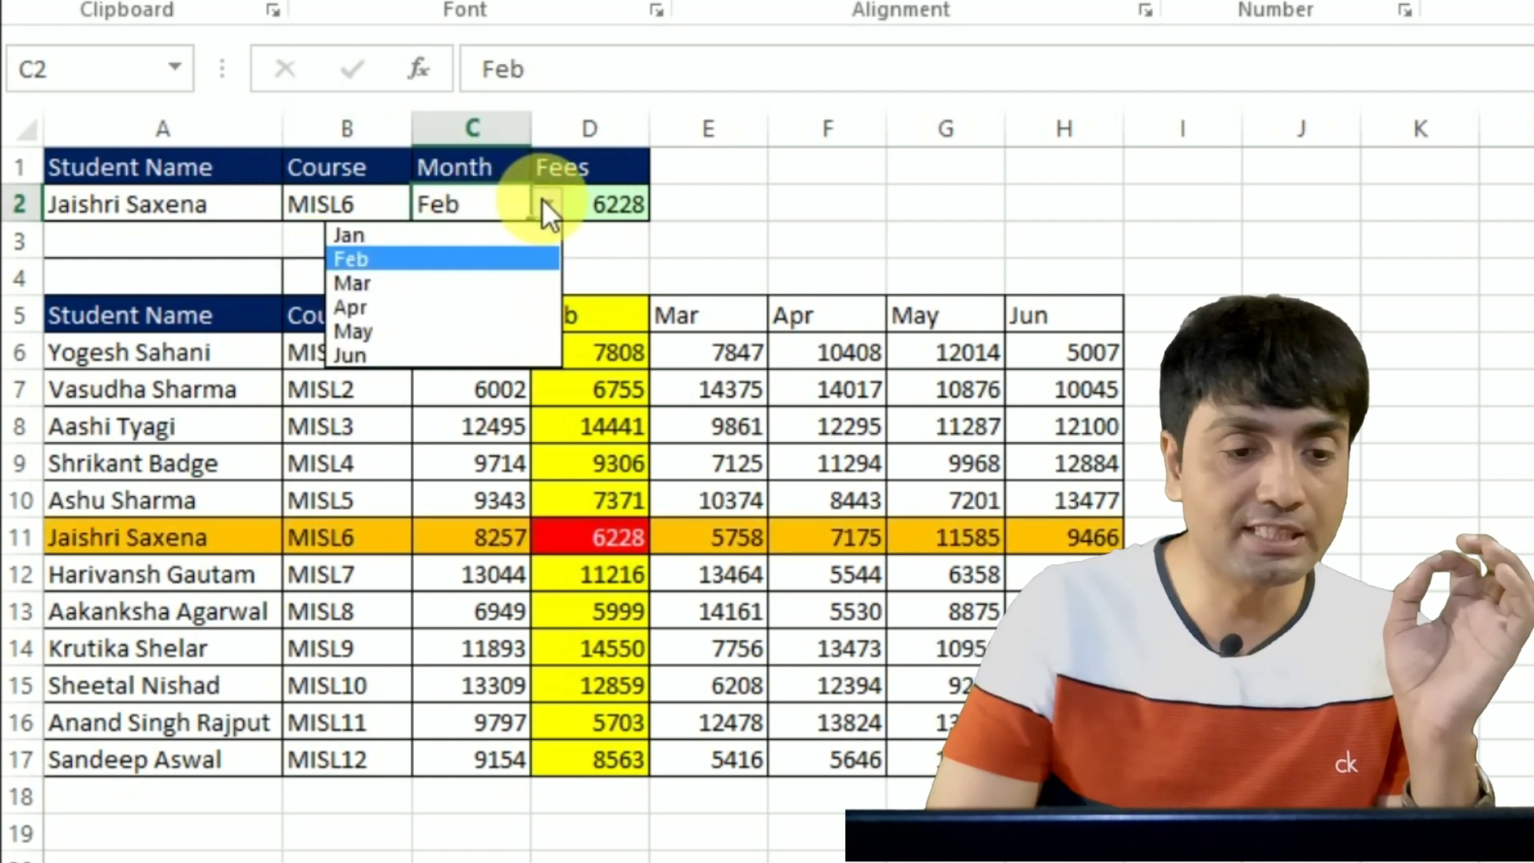
left_click(411, 310)
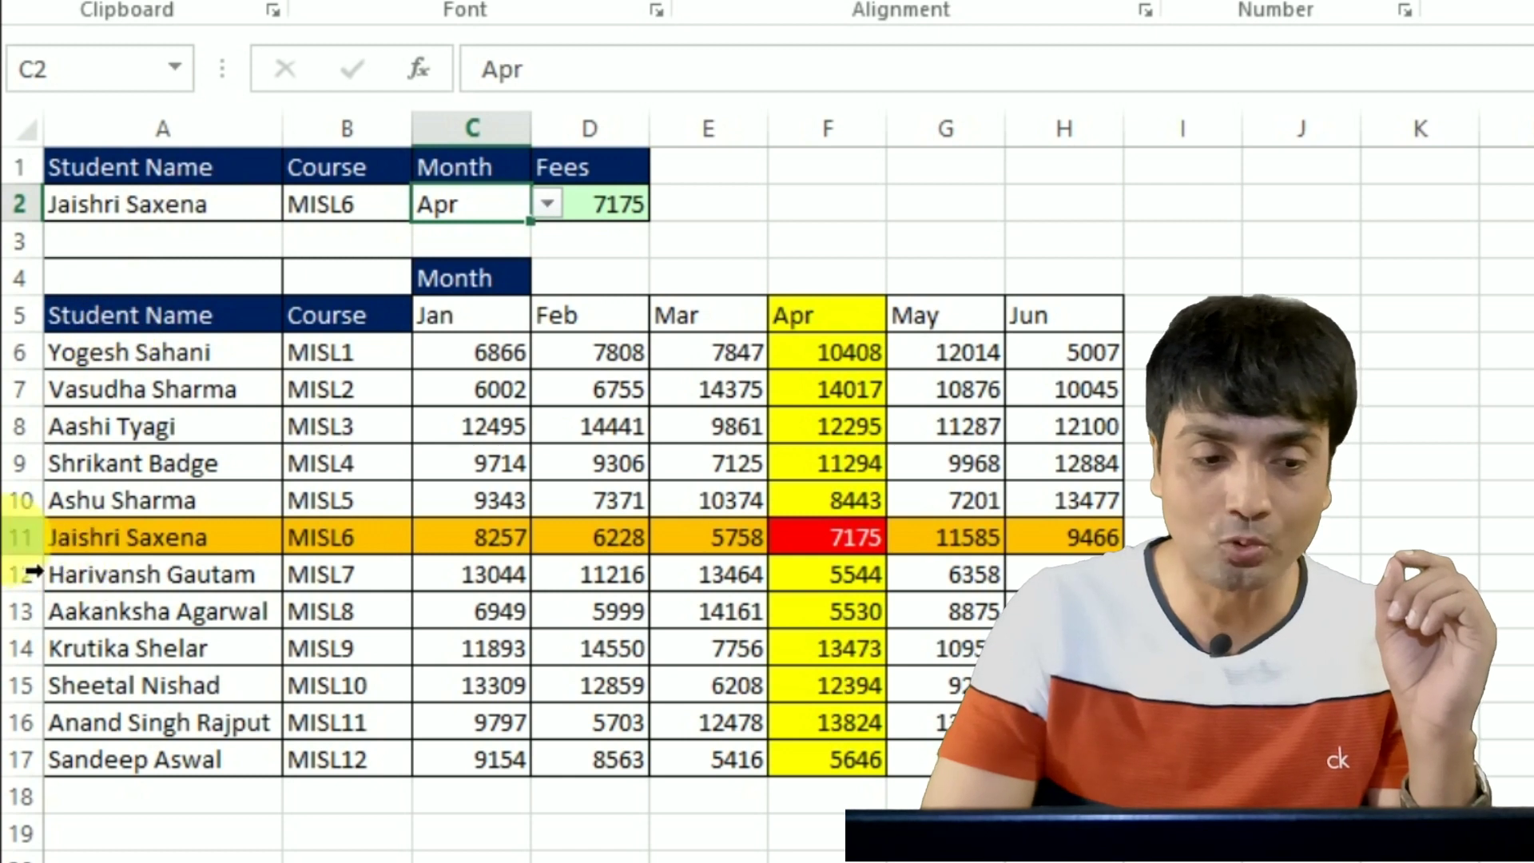
left_click(24, 543)
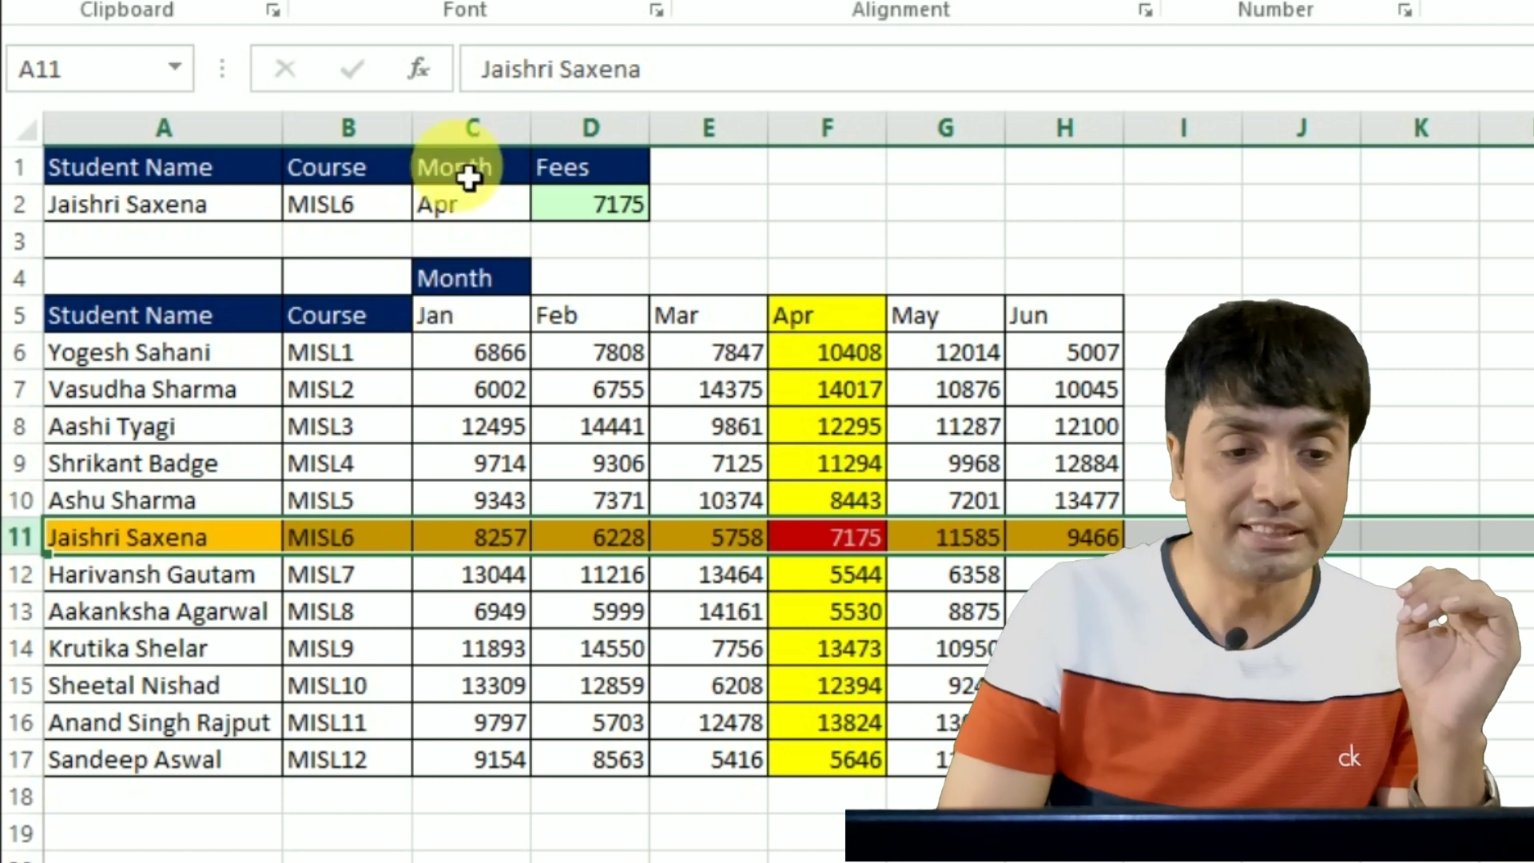
Set the month back to Feb and check column D, row 11 and red cell D11
left_click(467, 204)
left_click(548, 204)
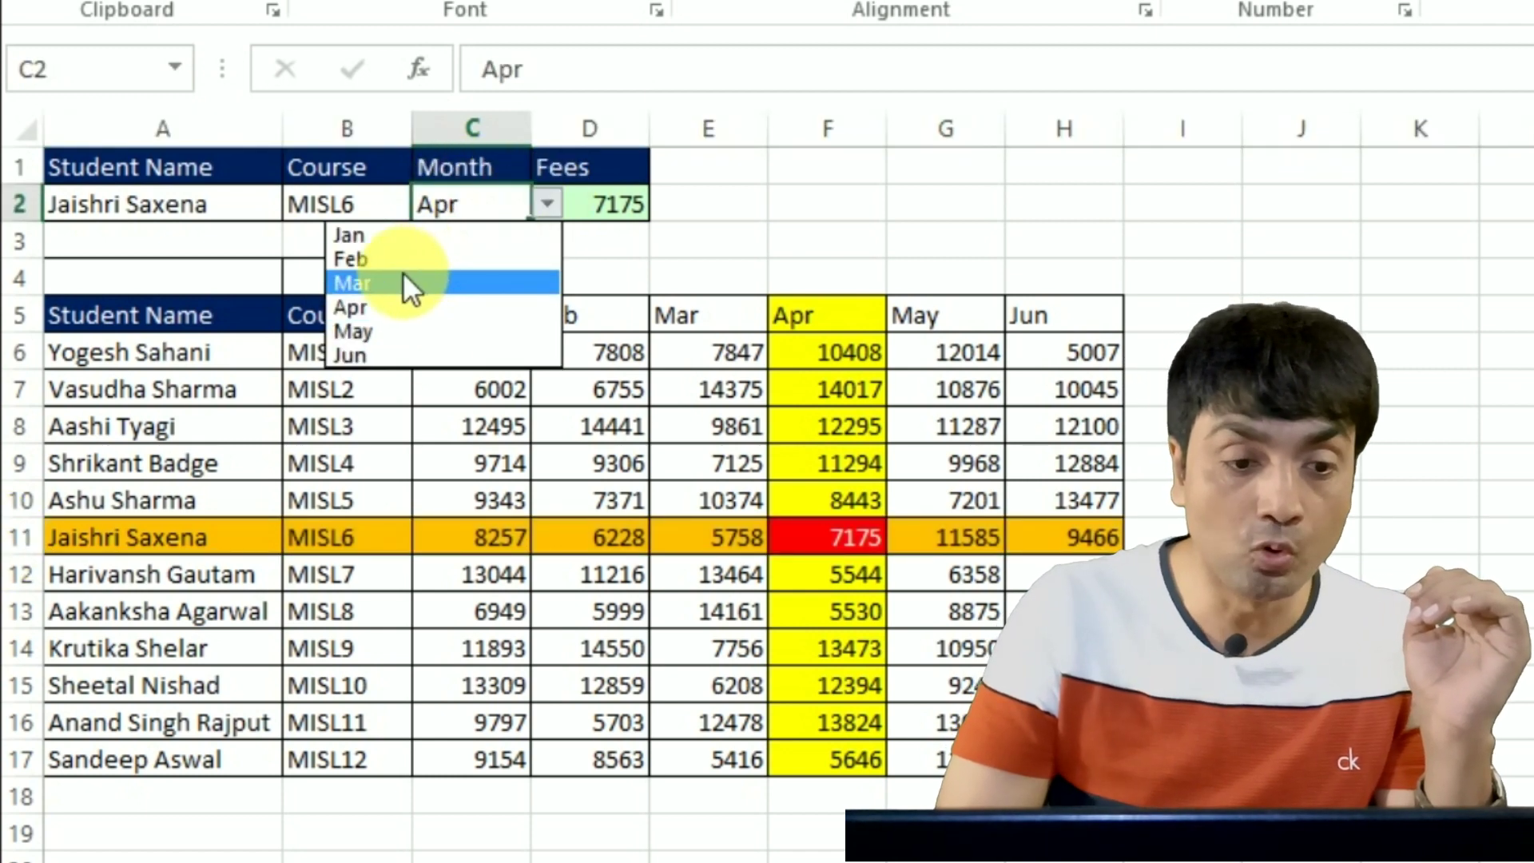
left_click(388, 257)
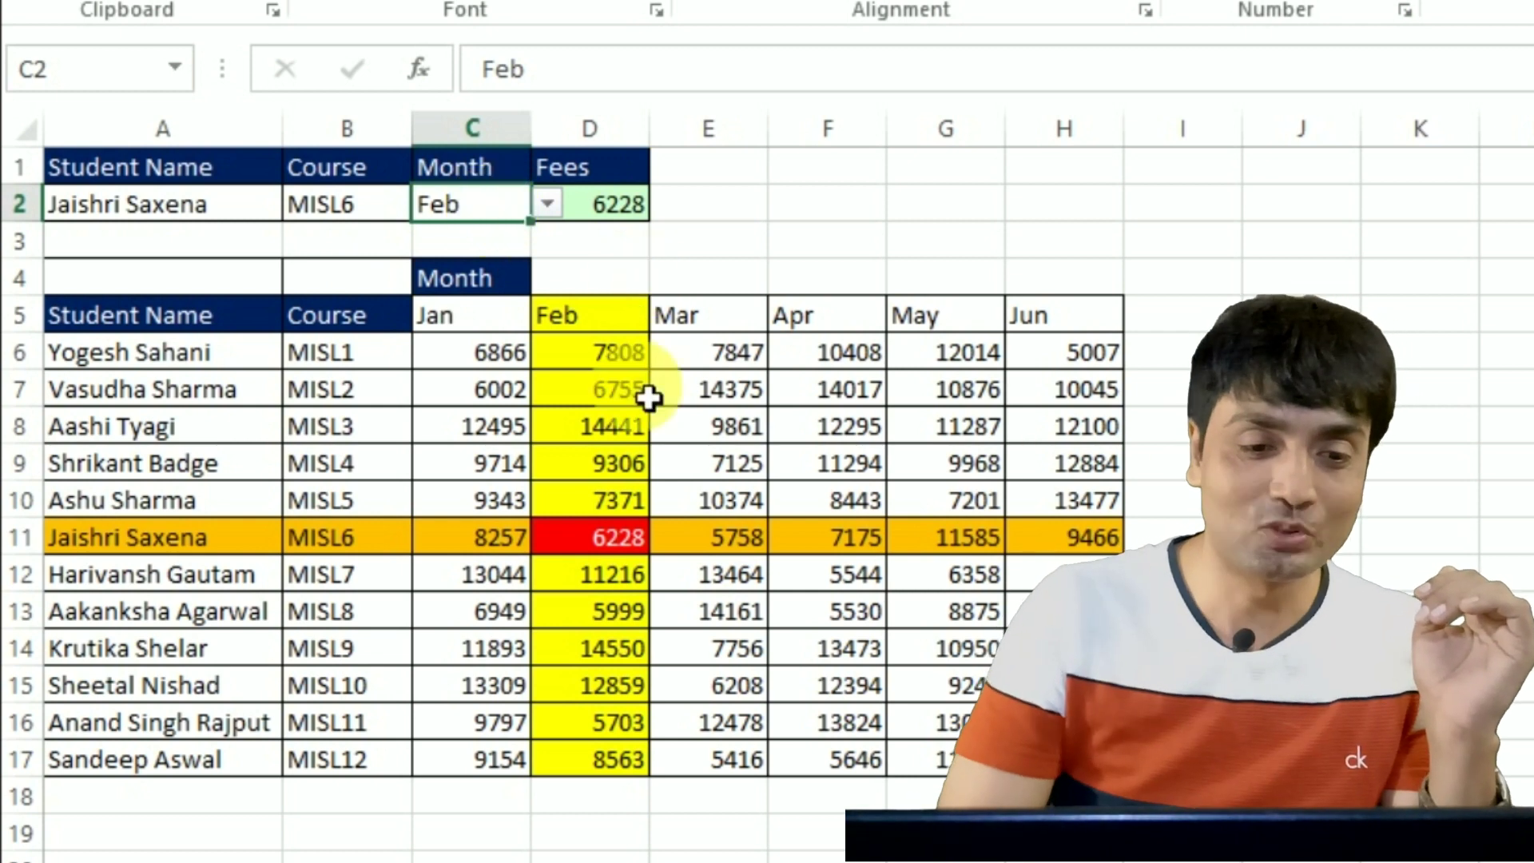
left_click(595, 131)
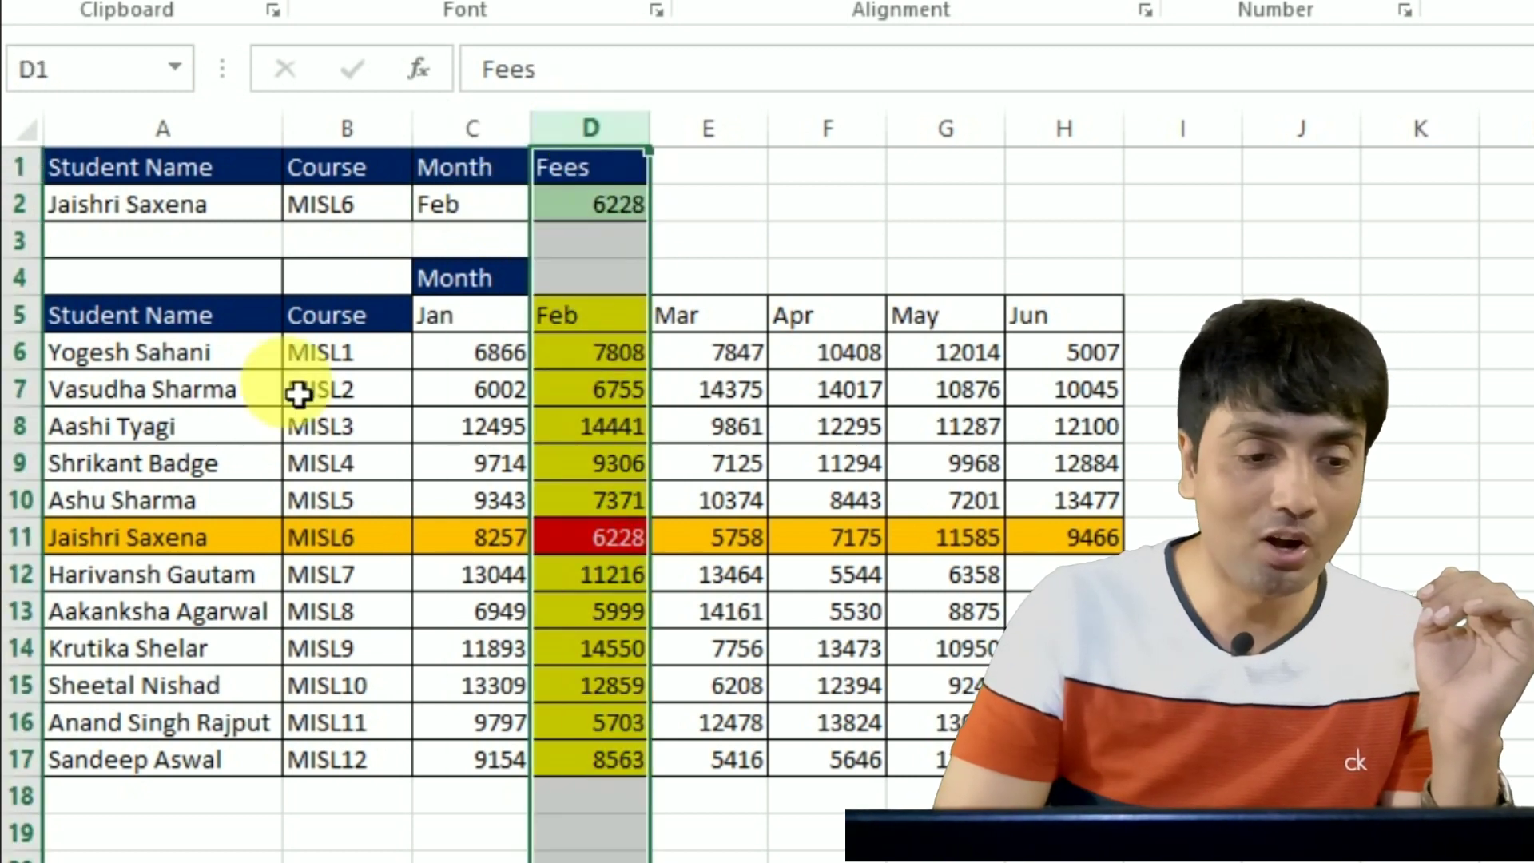
left_click(30, 544)
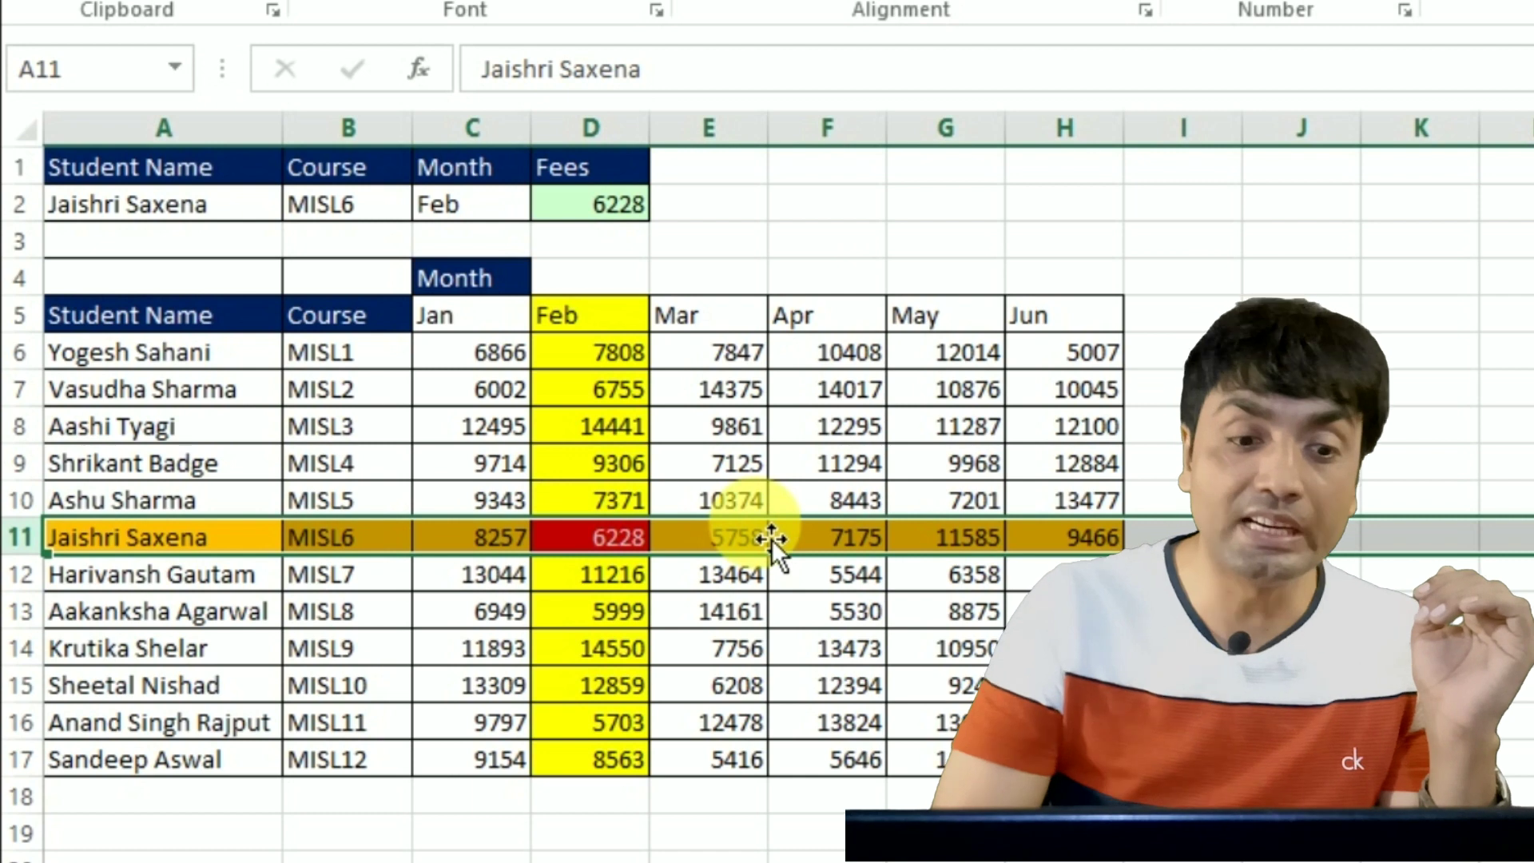
left_click(614, 549)
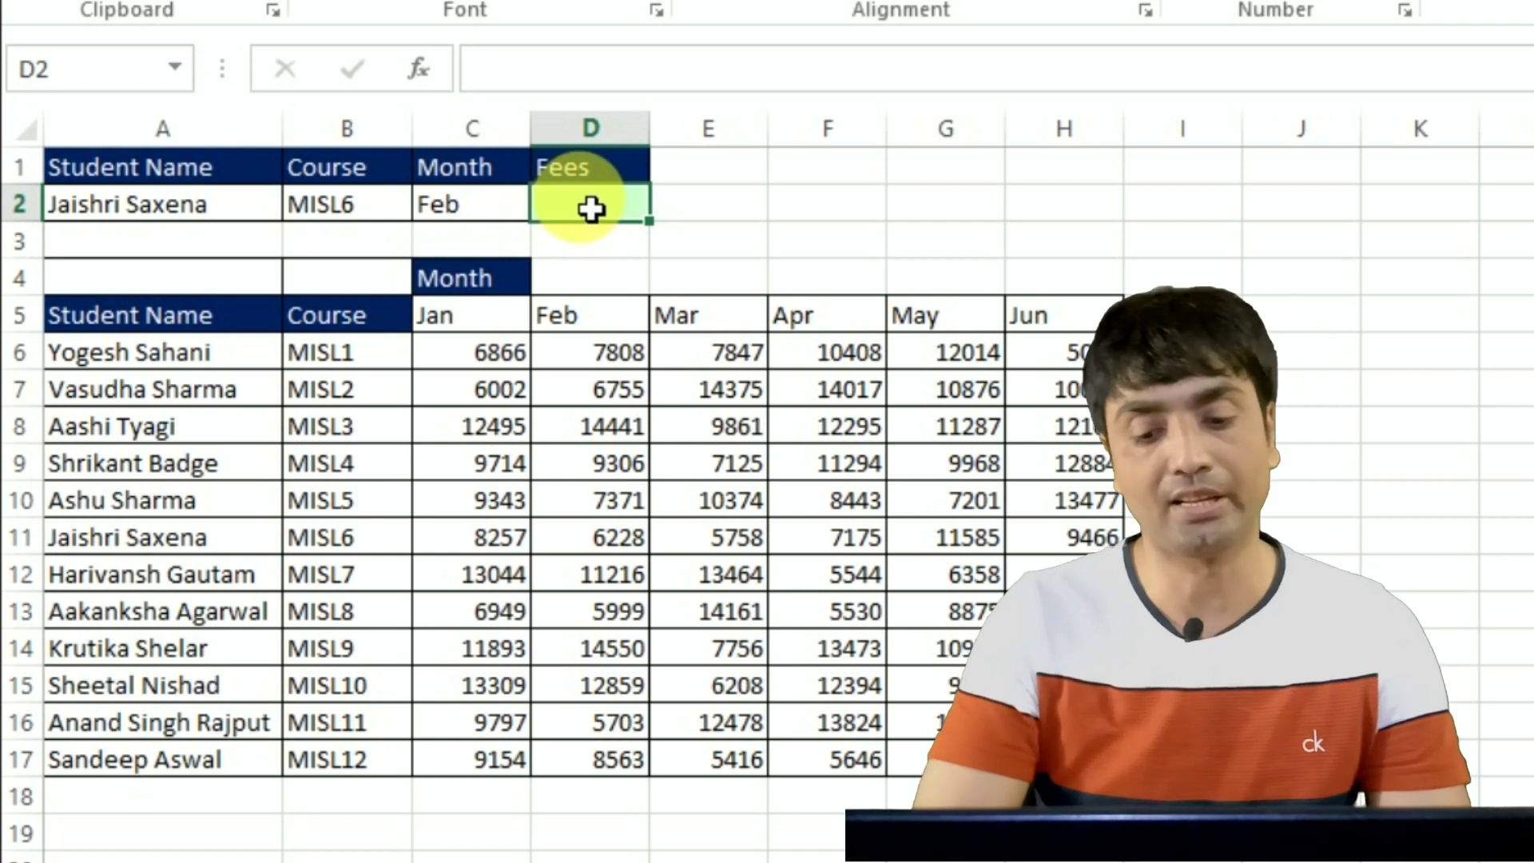
Start D2's formula as =INDEX($C$6:$H$17, with the fee grid as absolute array
type("=")
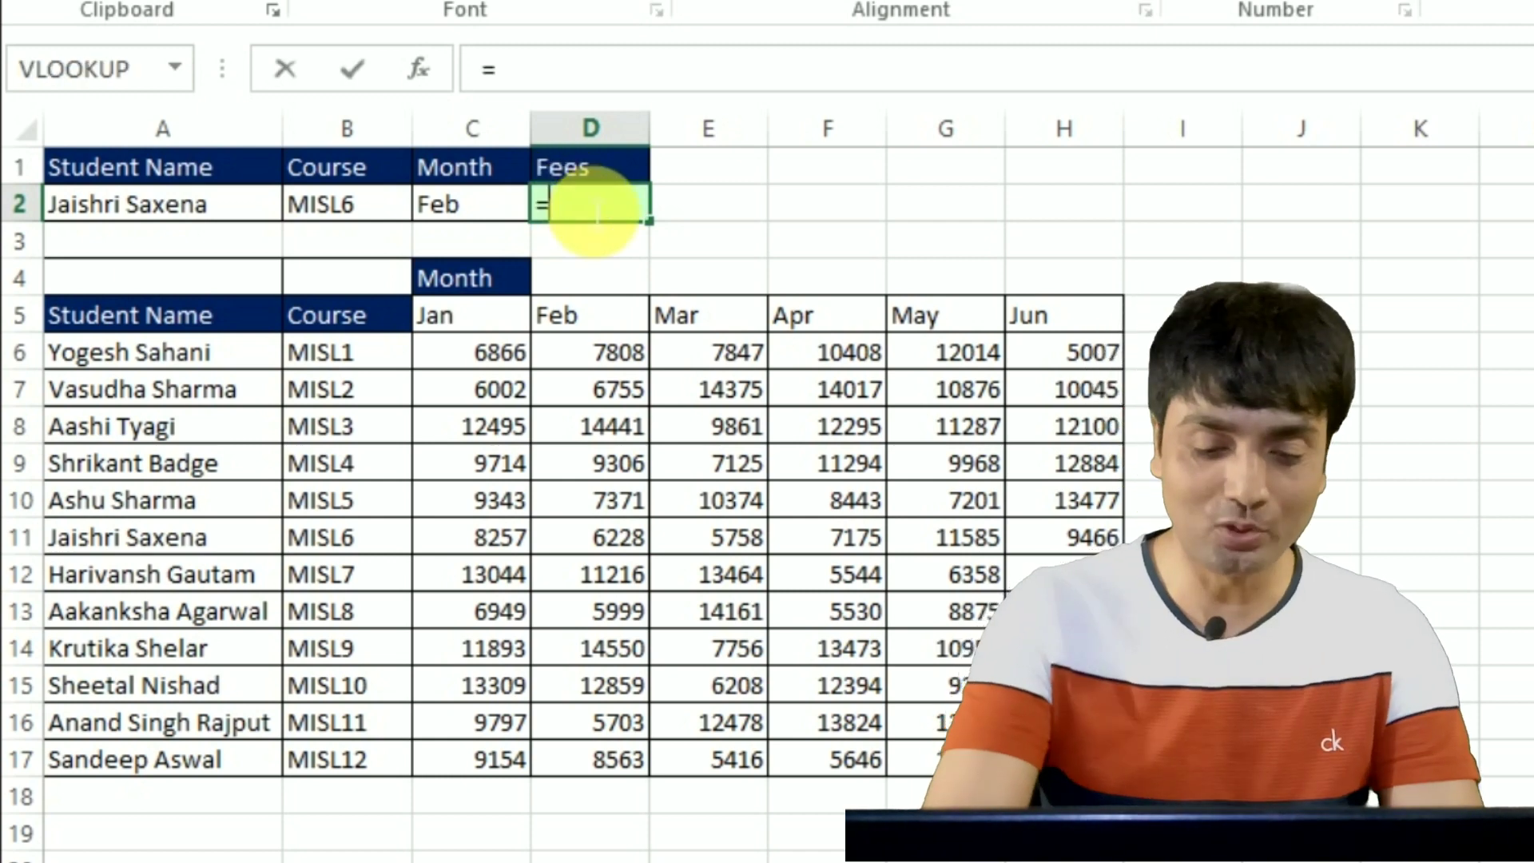
type("inde")
key("Tab")
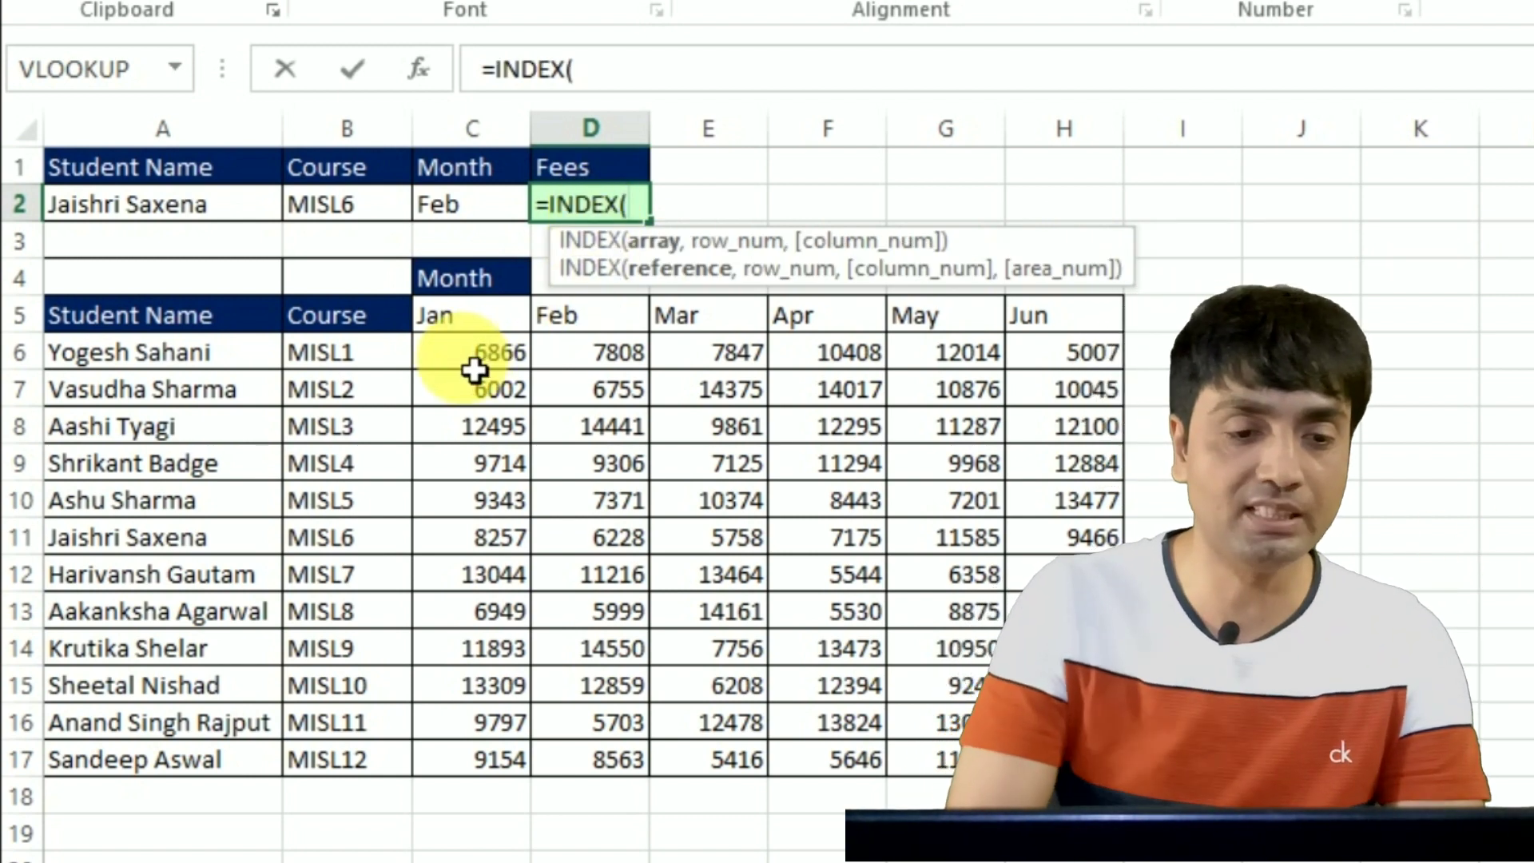
left_click_drag(476, 356, 1062, 759)
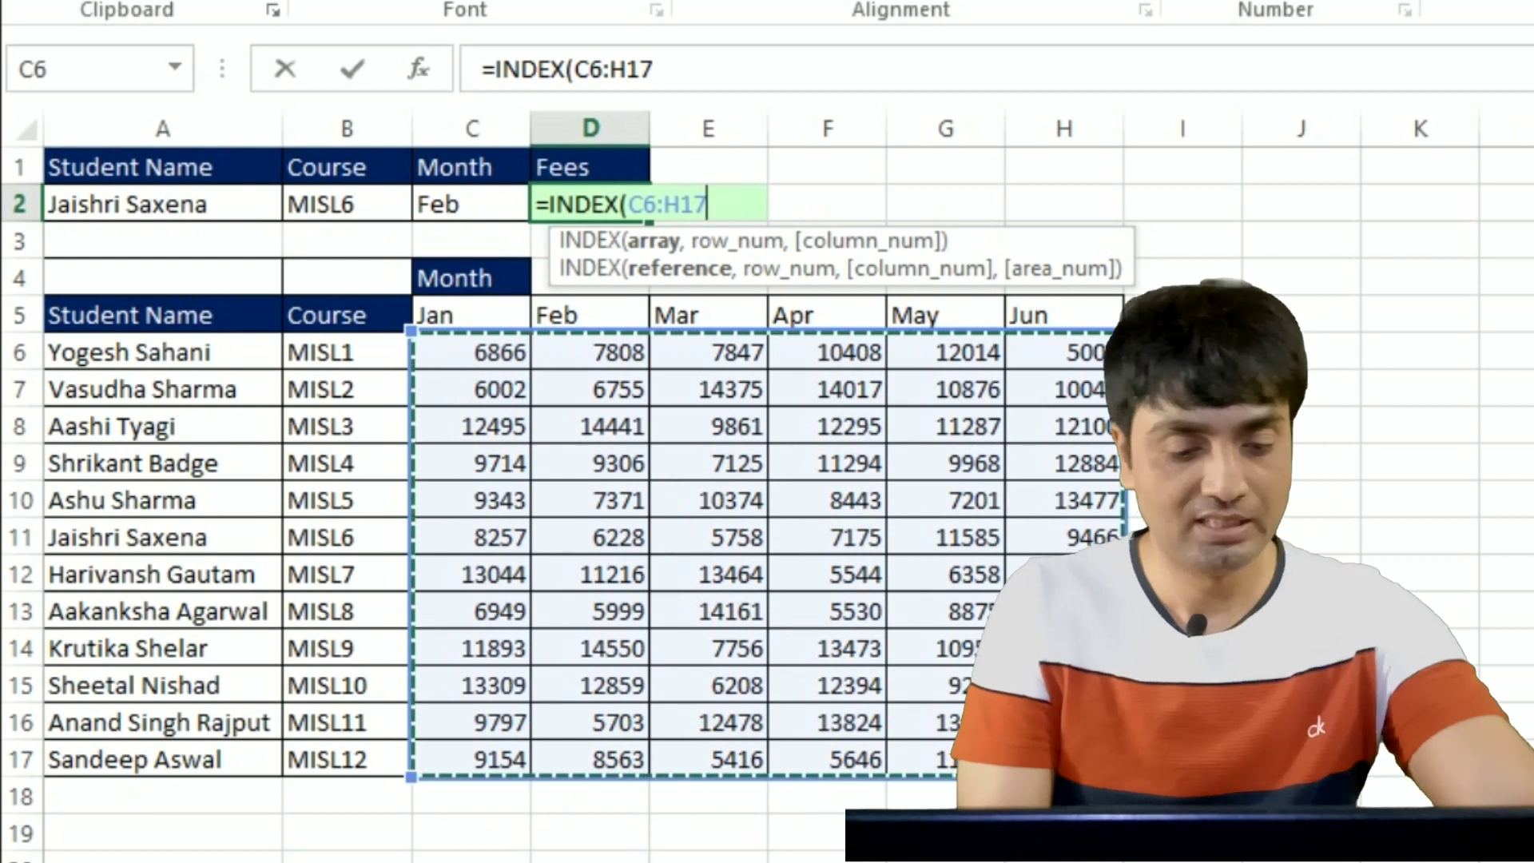
key("F4")
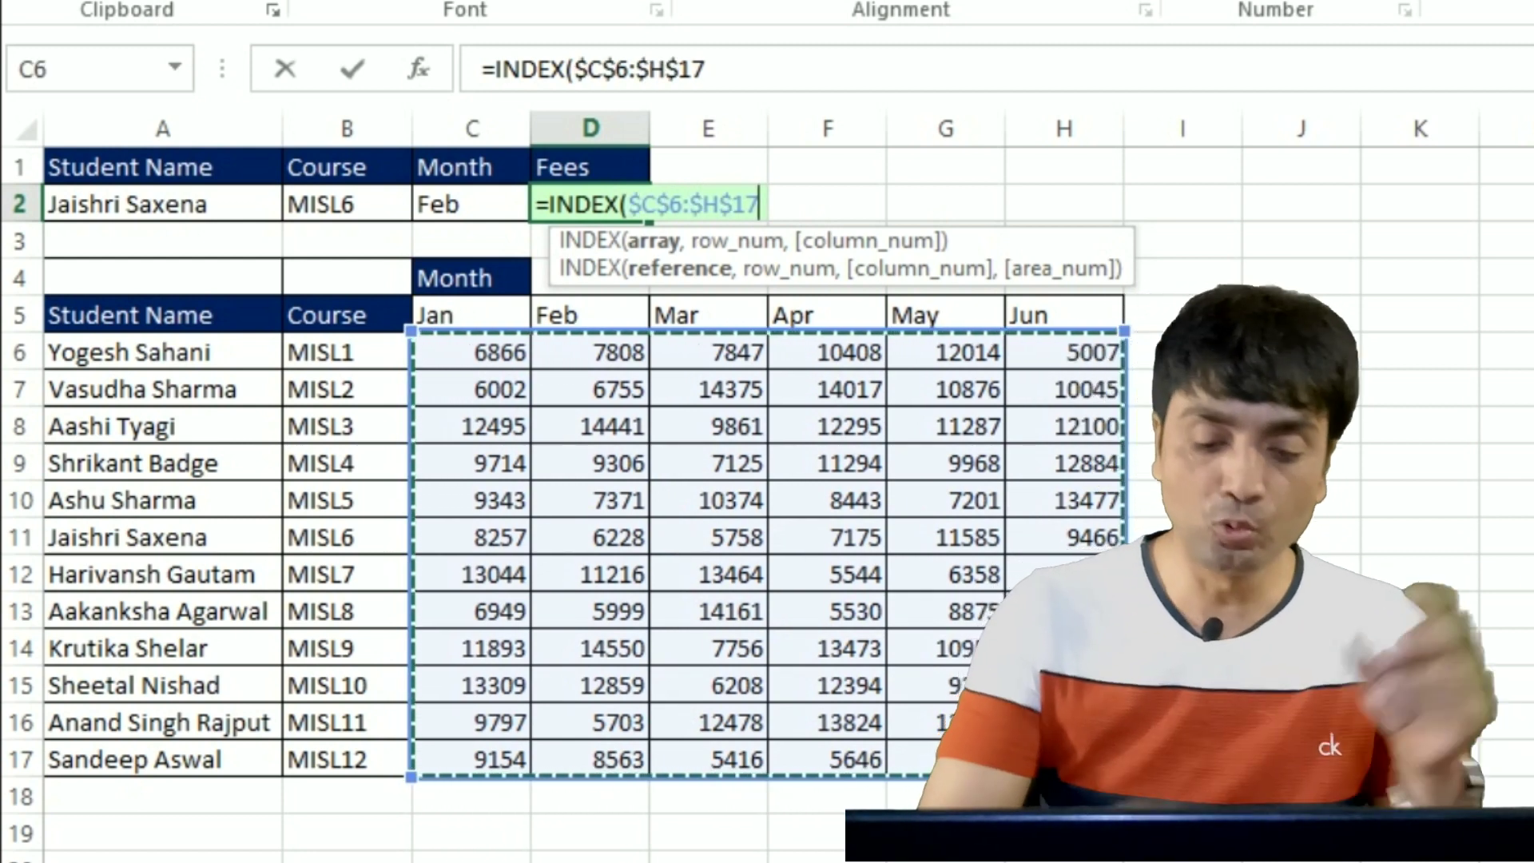
type(",")
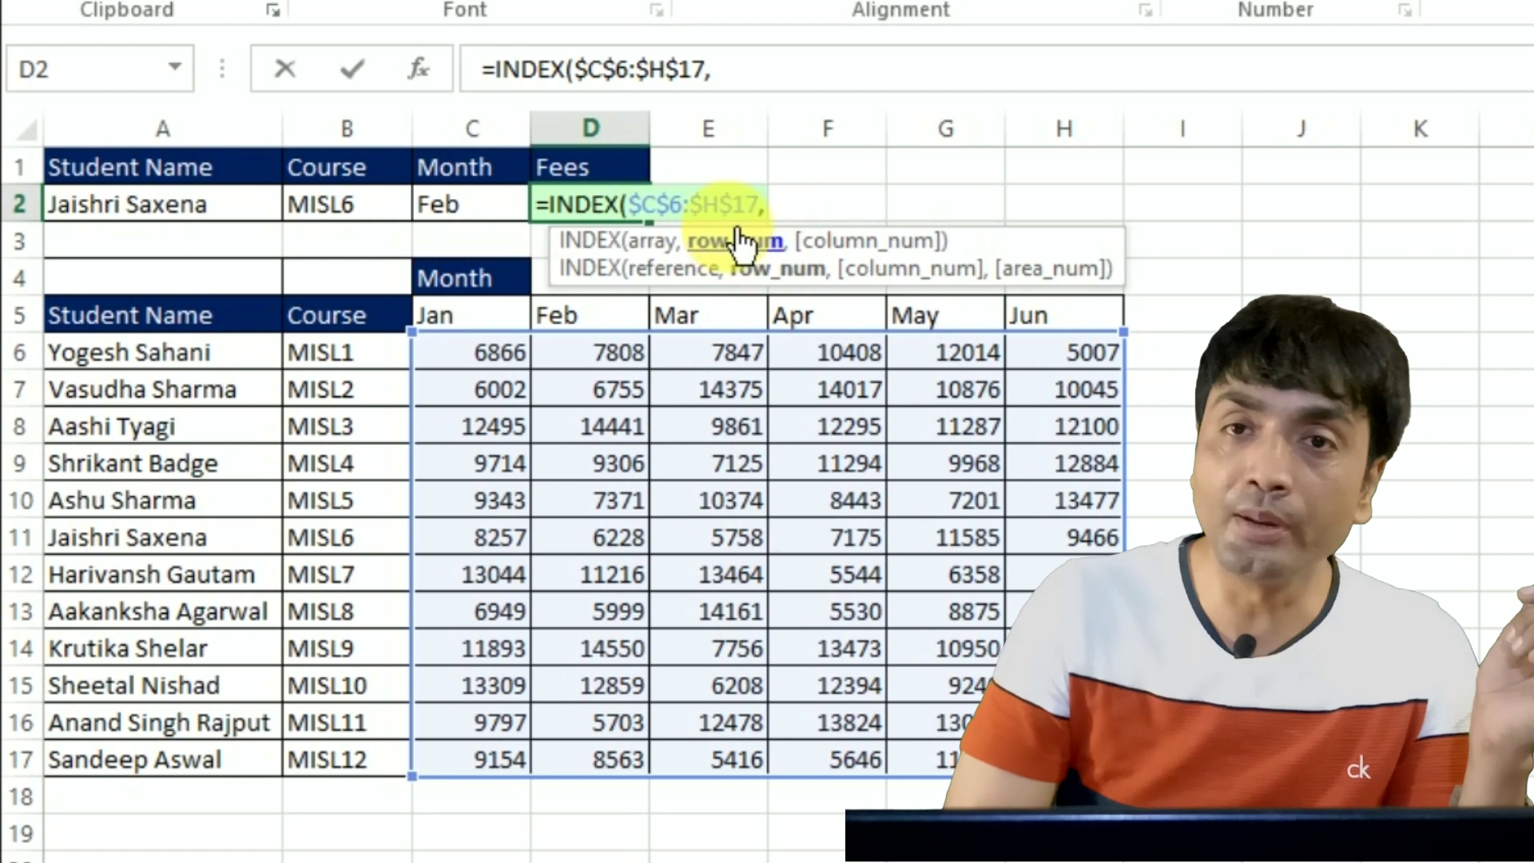
Add the row argument MATCH(A2&B2,$A$6:$A$17&$B$6:$B$17,0) to D2's INDEX formula
type("m")
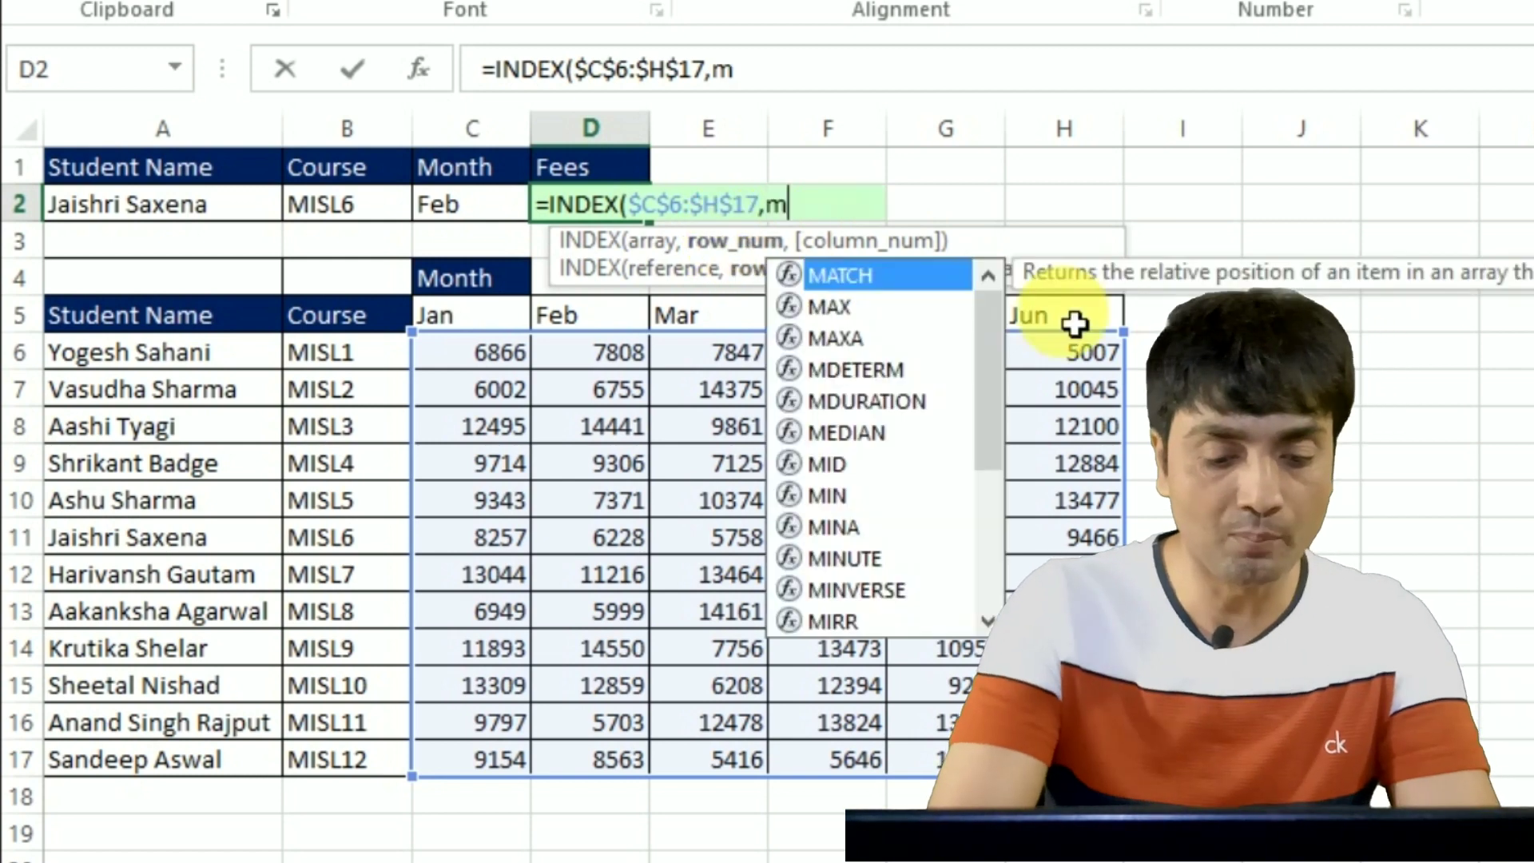
key("Tab")
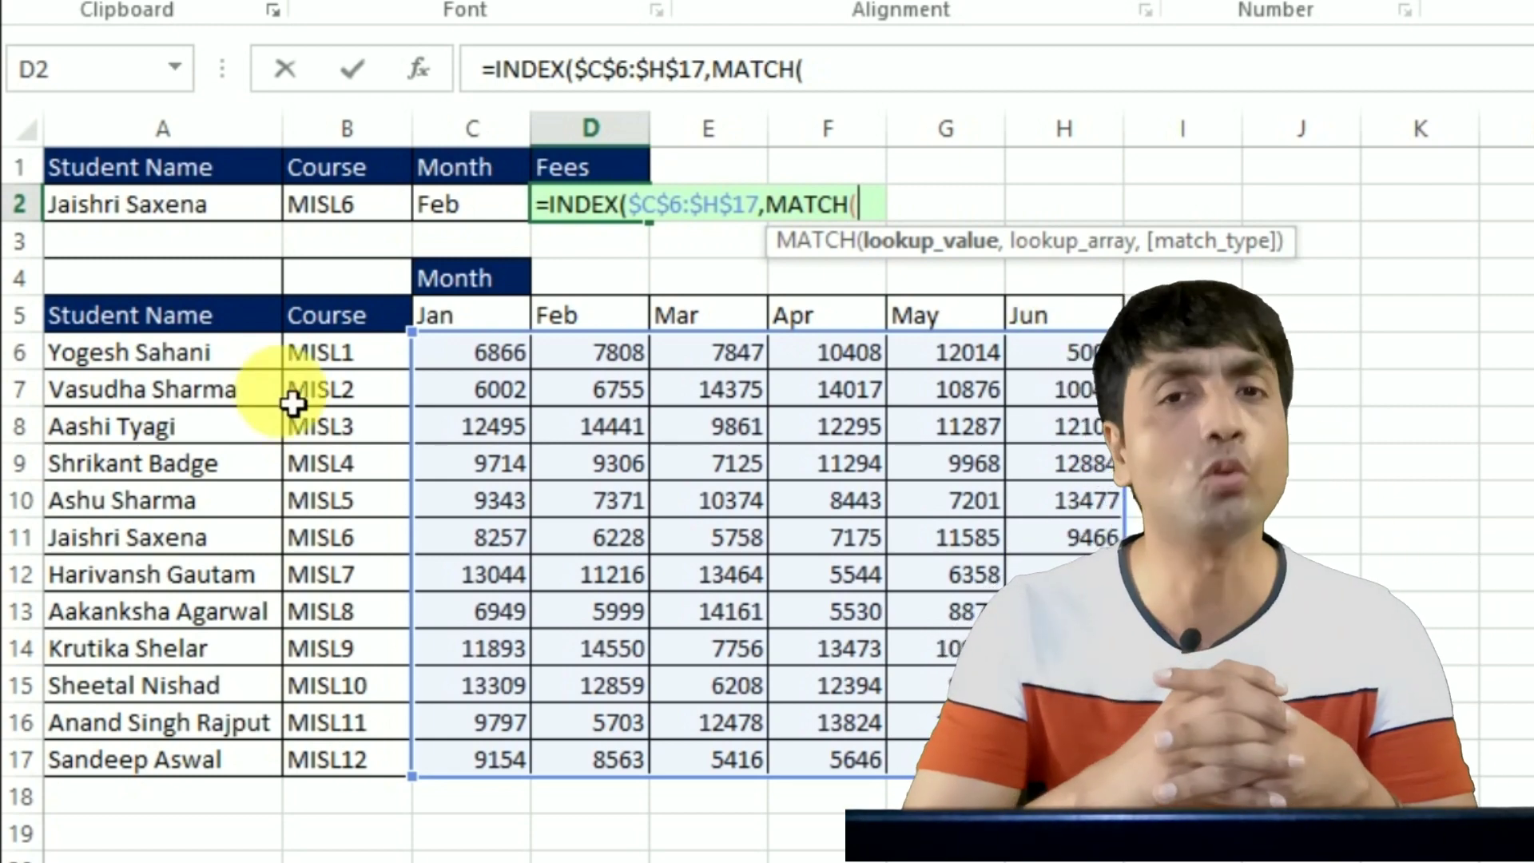
left_click(168, 216)
type("A2&B2,")
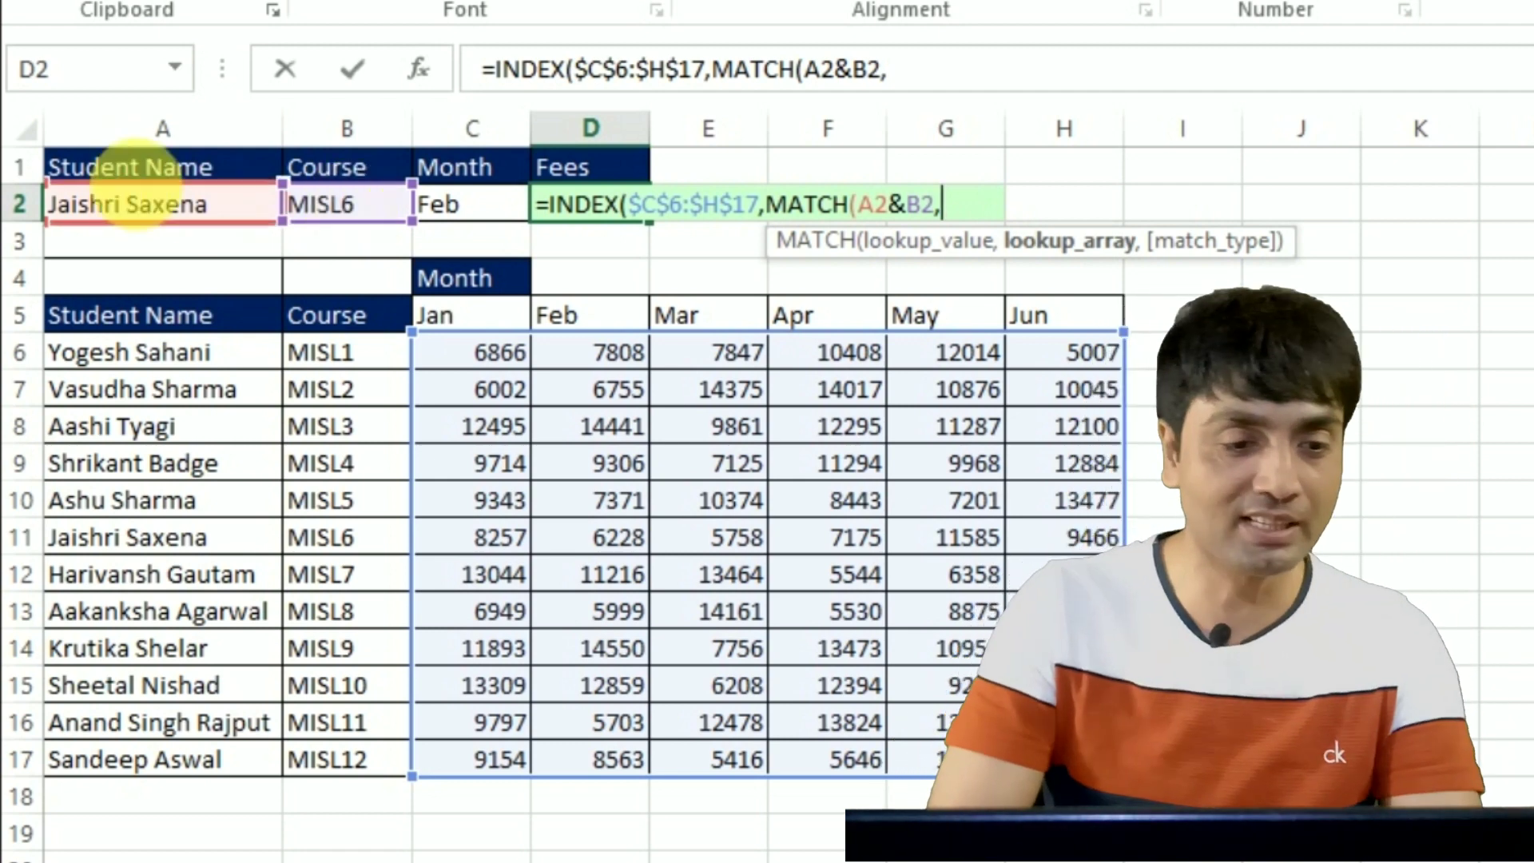
left_click(201, 367)
key("ctrl+shift+Down")
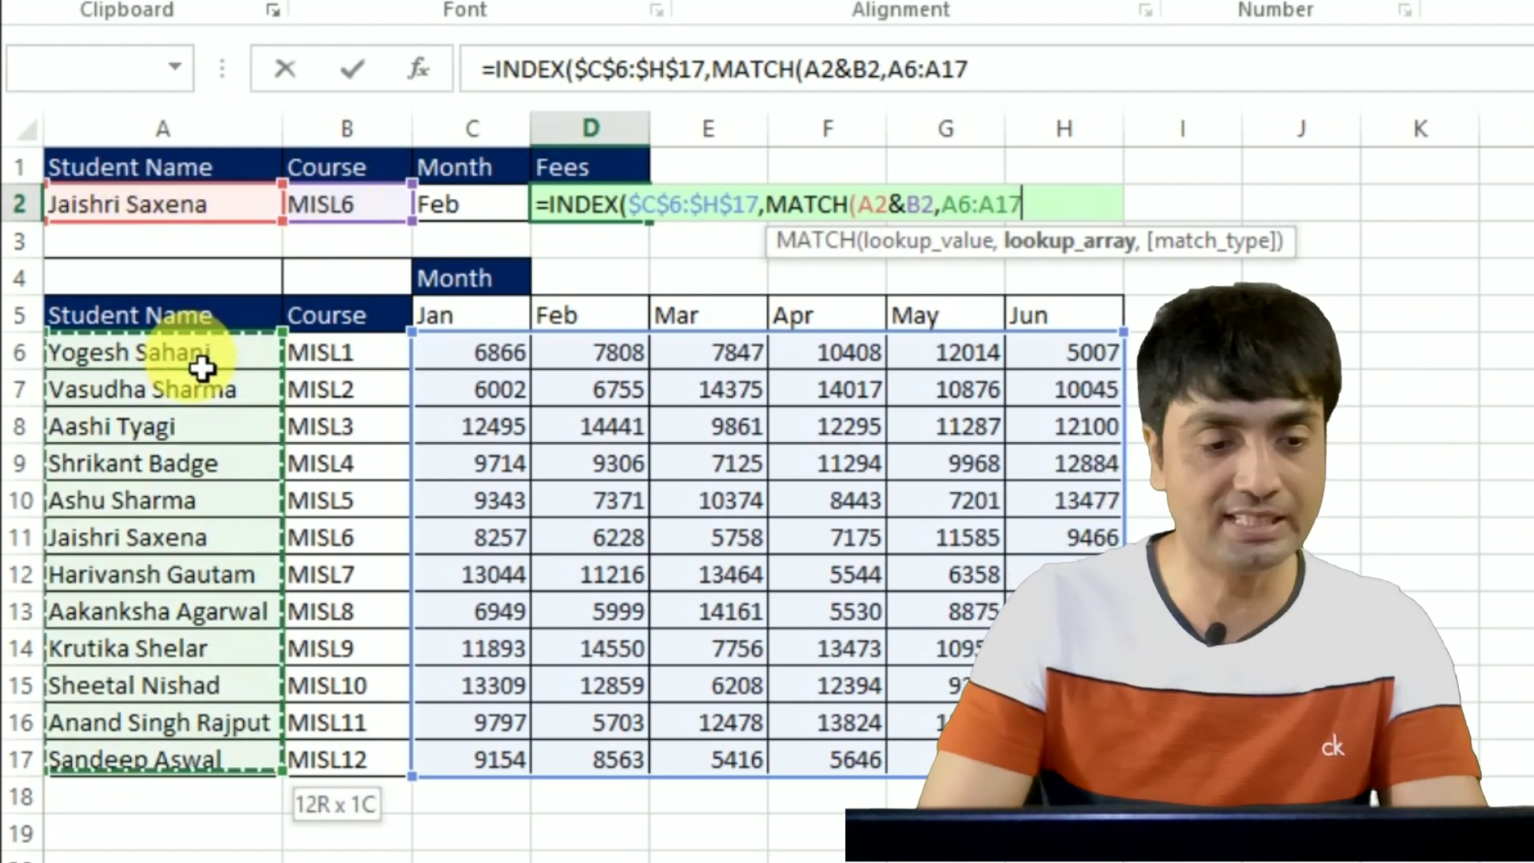
key("F4")
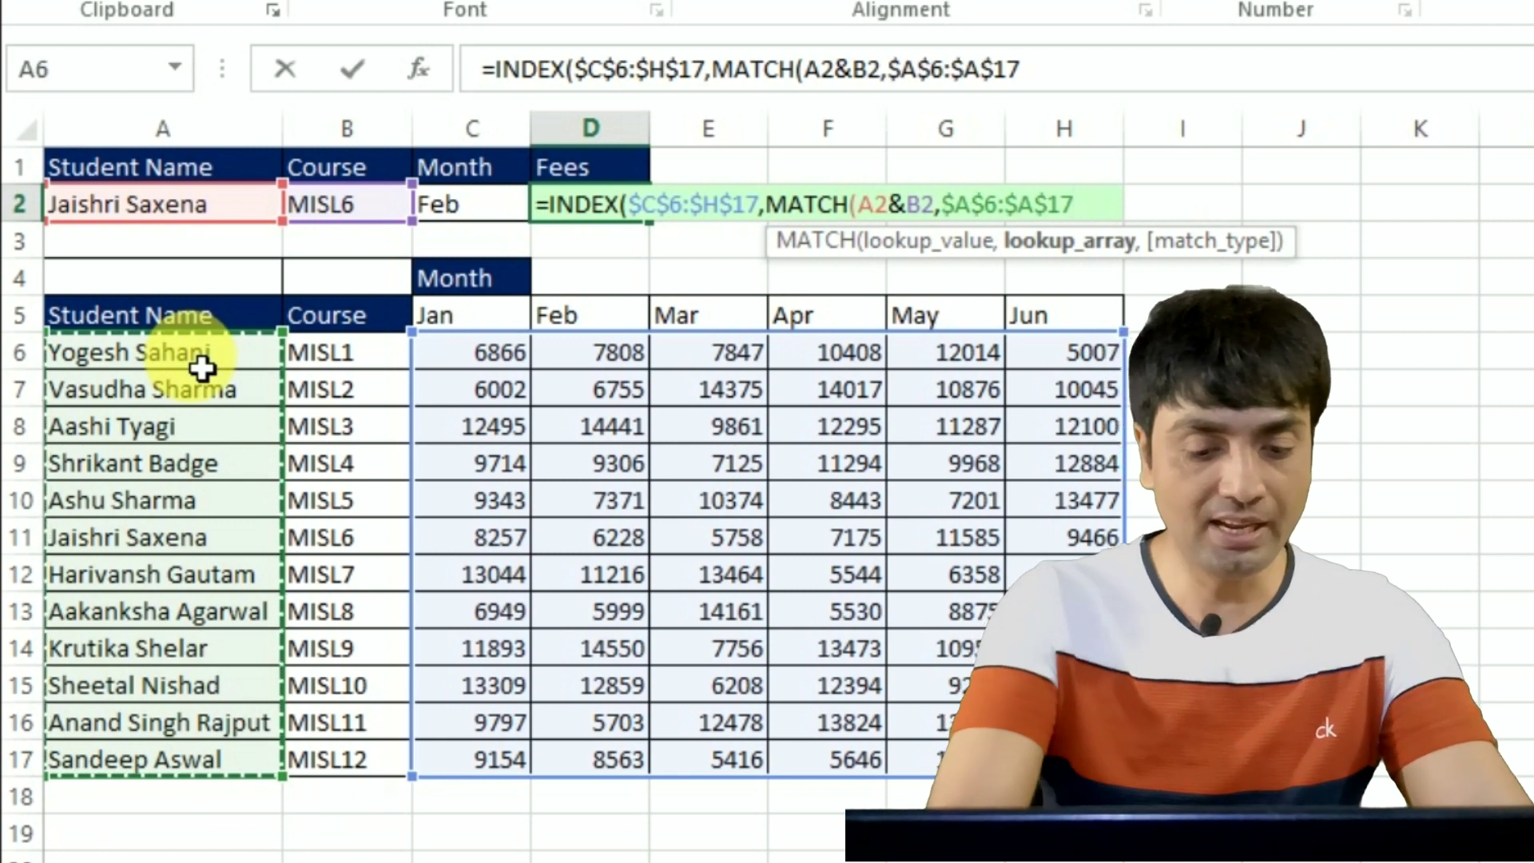
type("&")
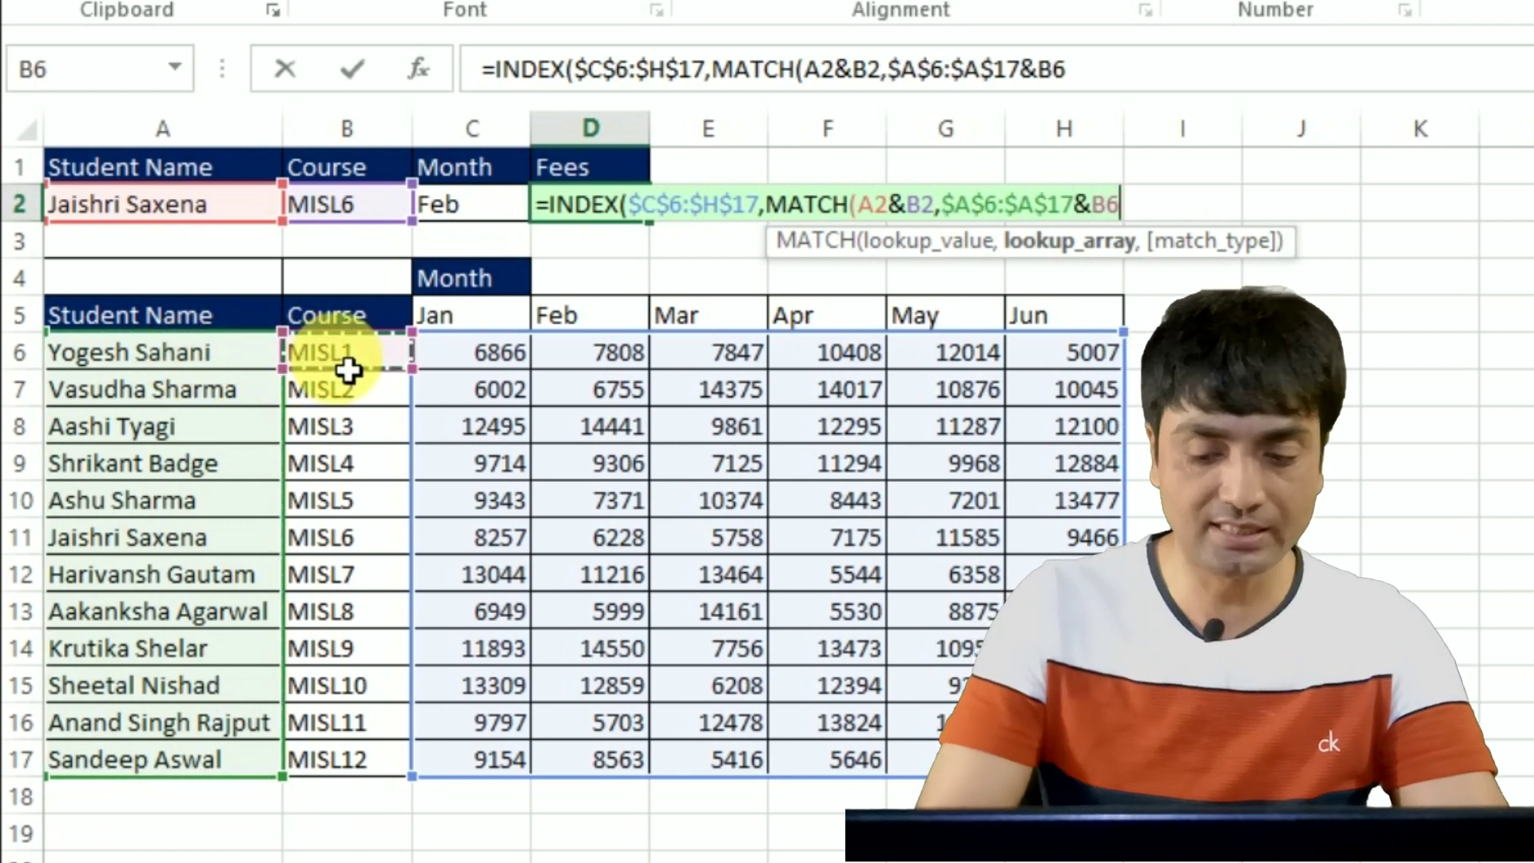
key("ctrl+shift+Down")
key("F4")
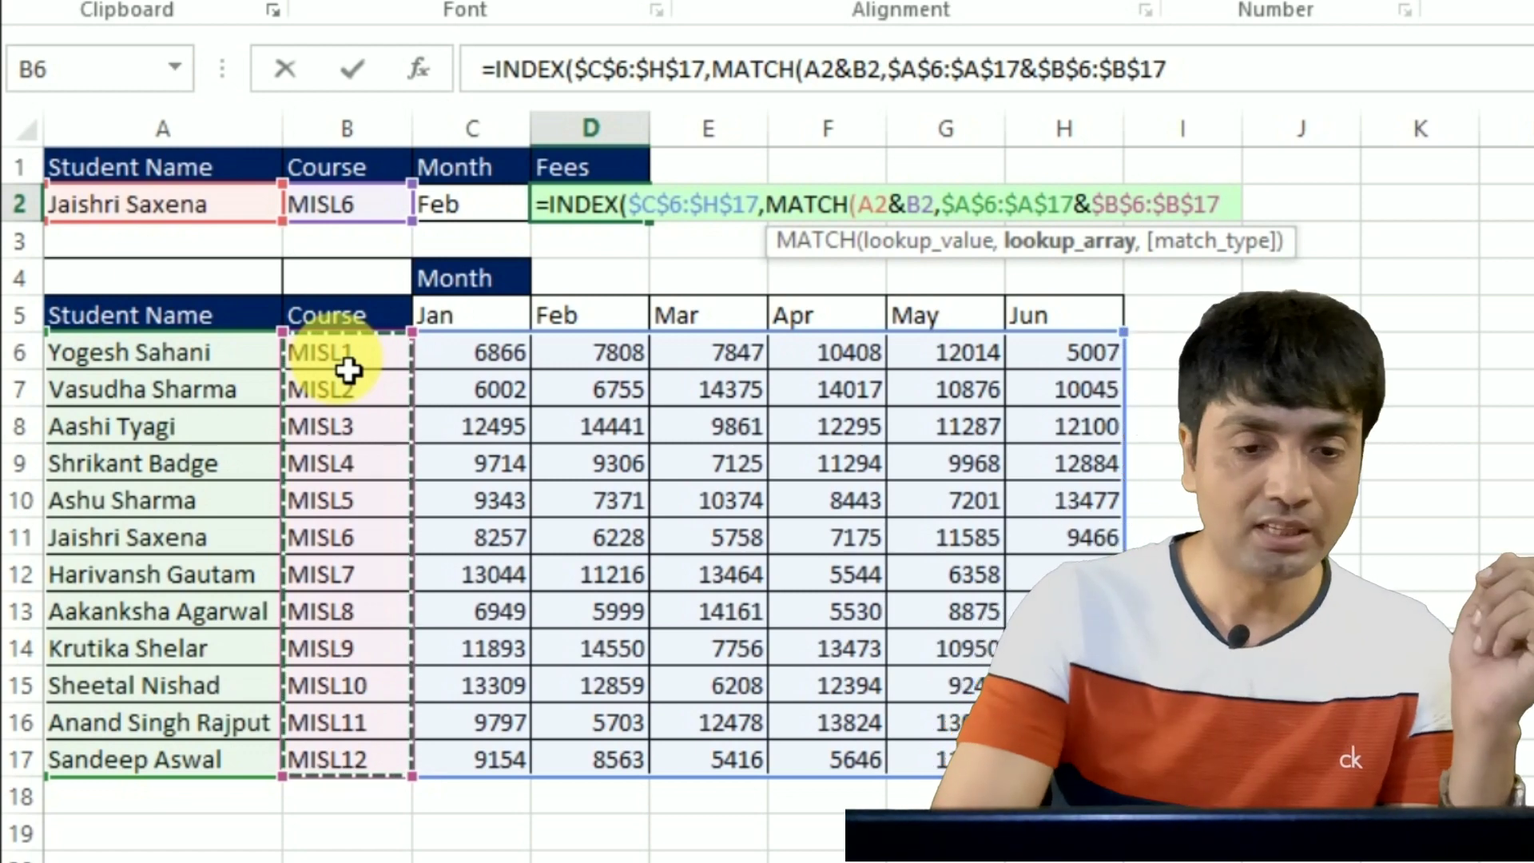
type(",0)")
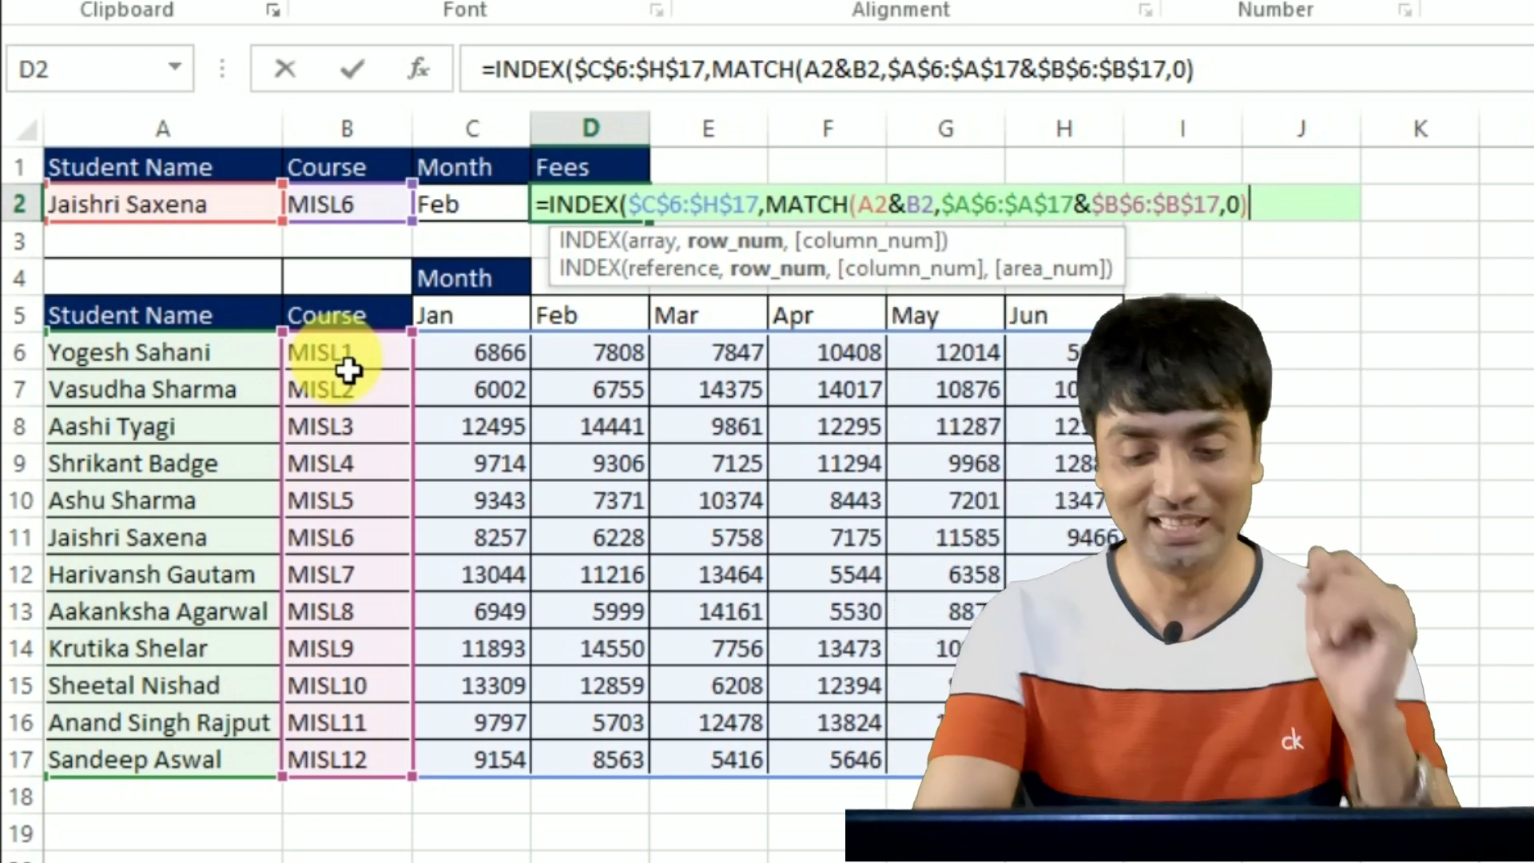
type(",")
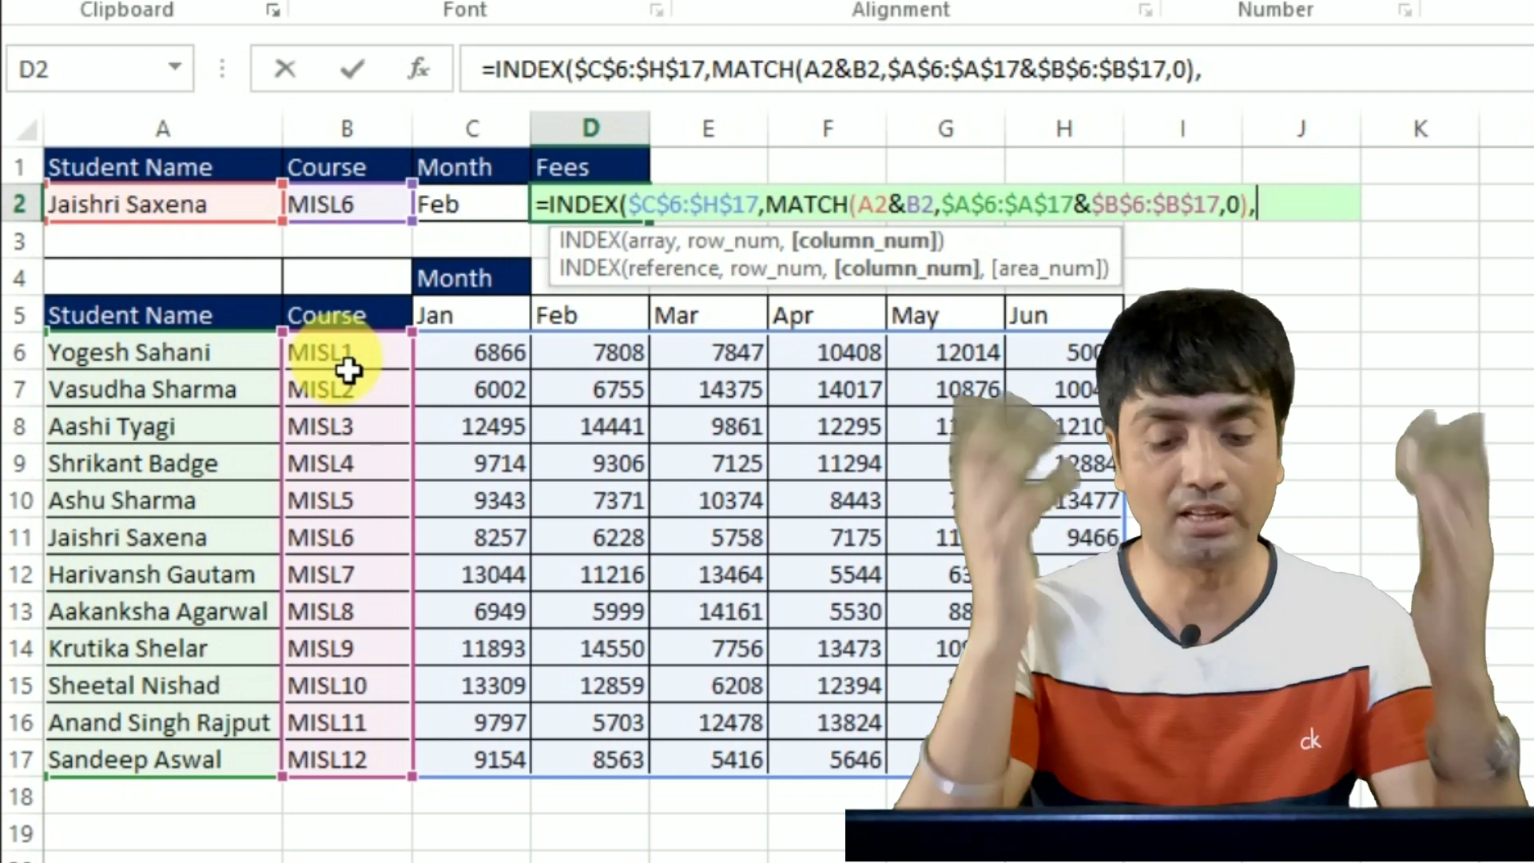
Add the column argument MATCH(C2,$C$5:$H$5,0) and close the INDEX formula
type("mat")
key("Tab")
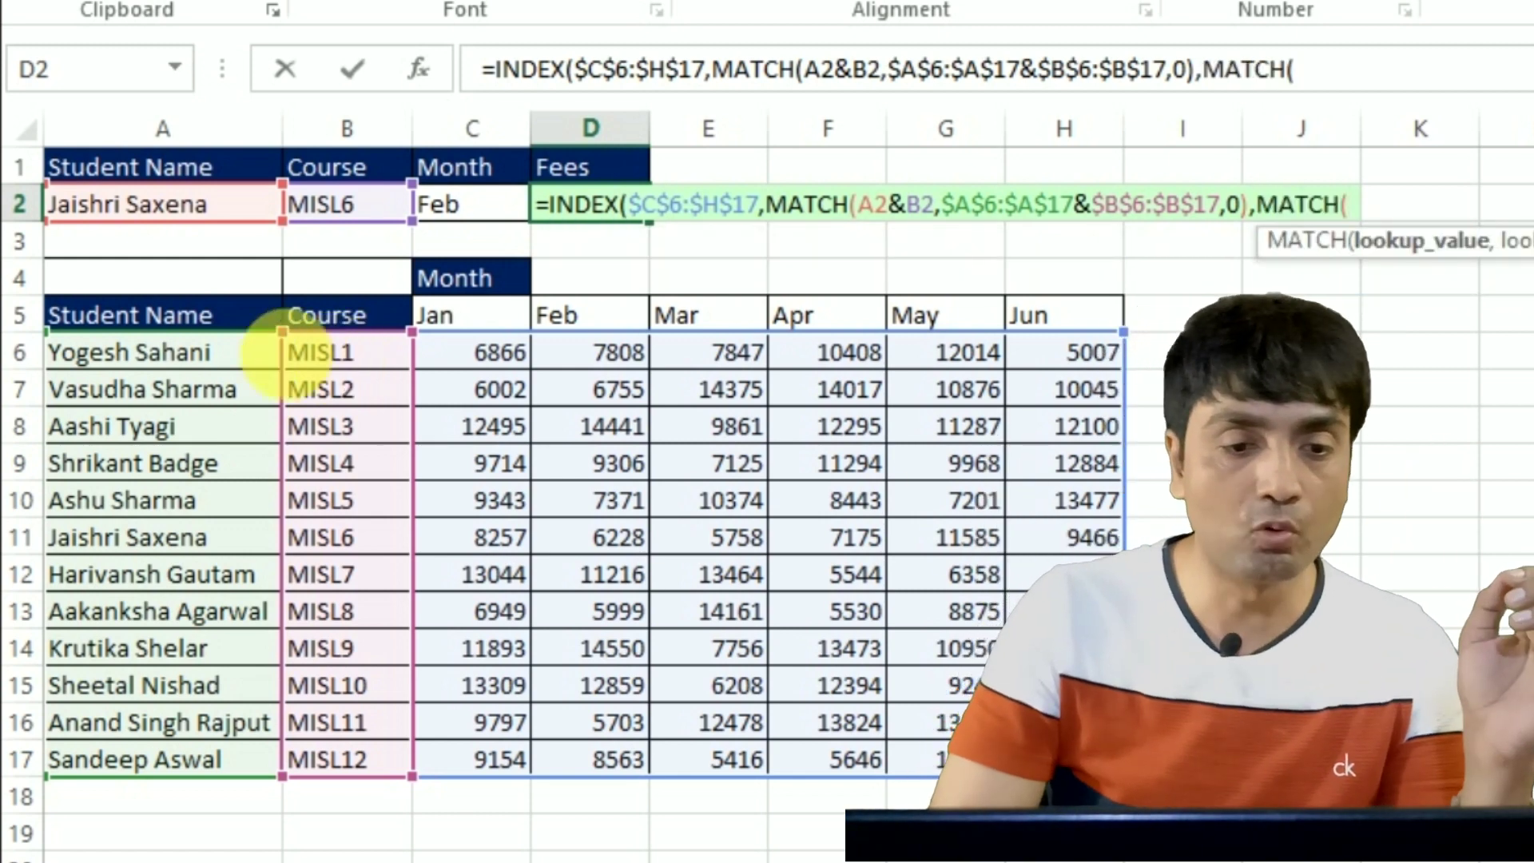
left_click(460, 224)
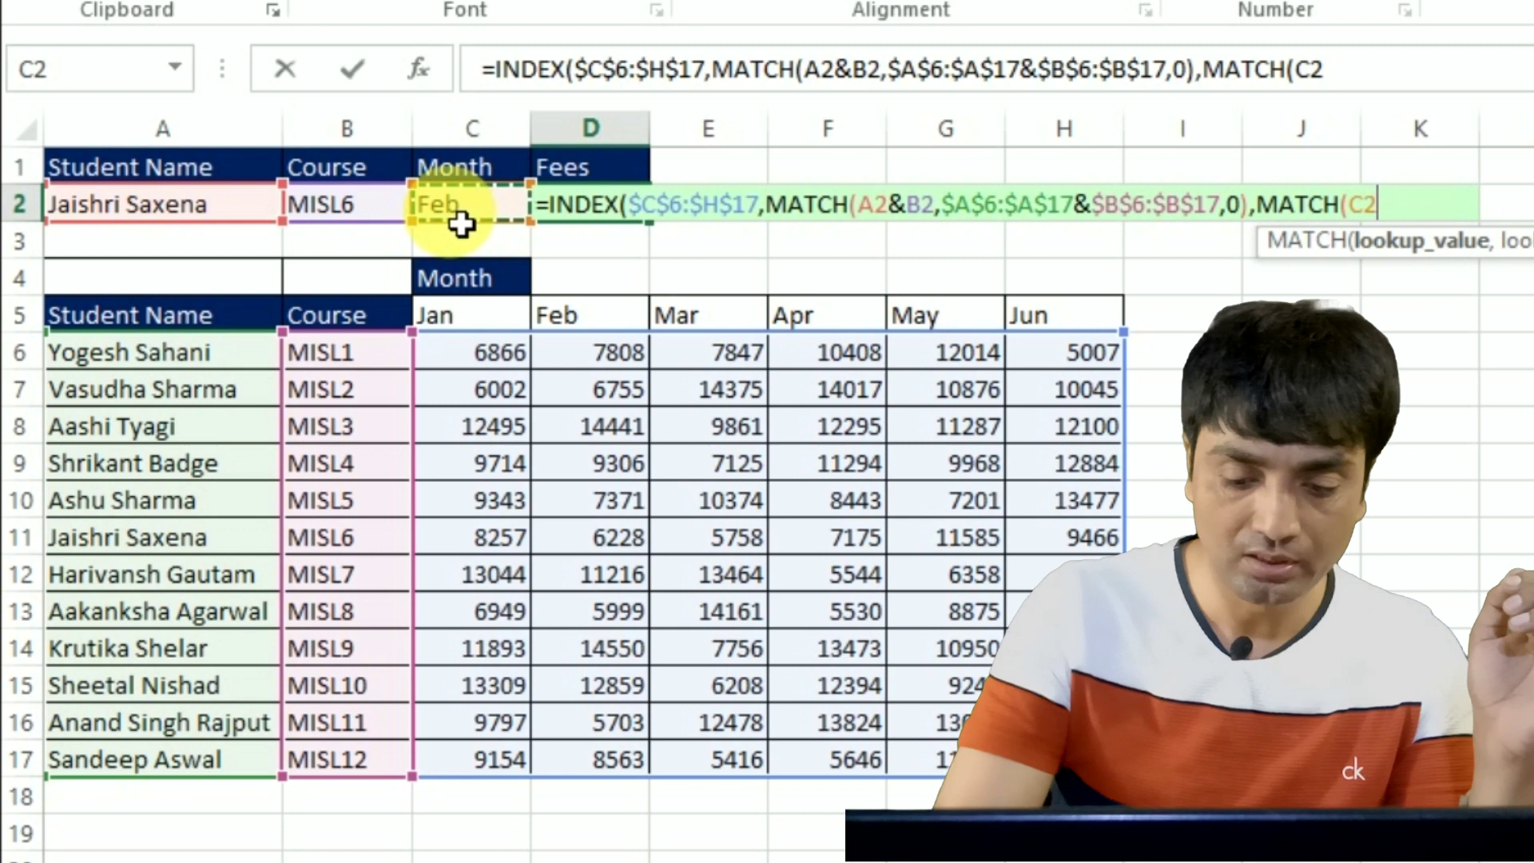
type(",")
left_click(482, 326)
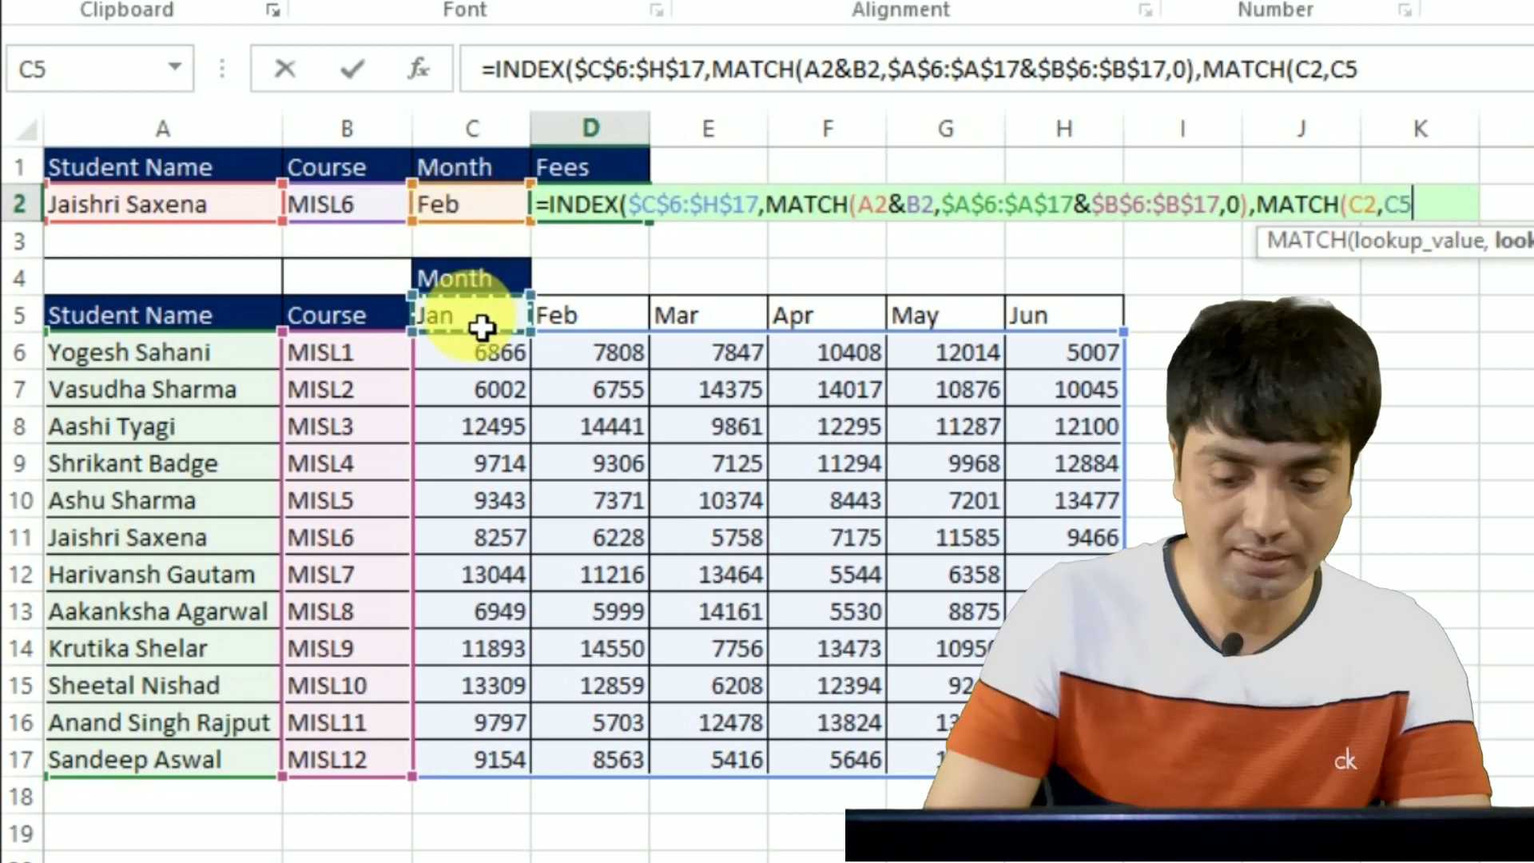
key("ctrl+shift+Right")
key("F4")
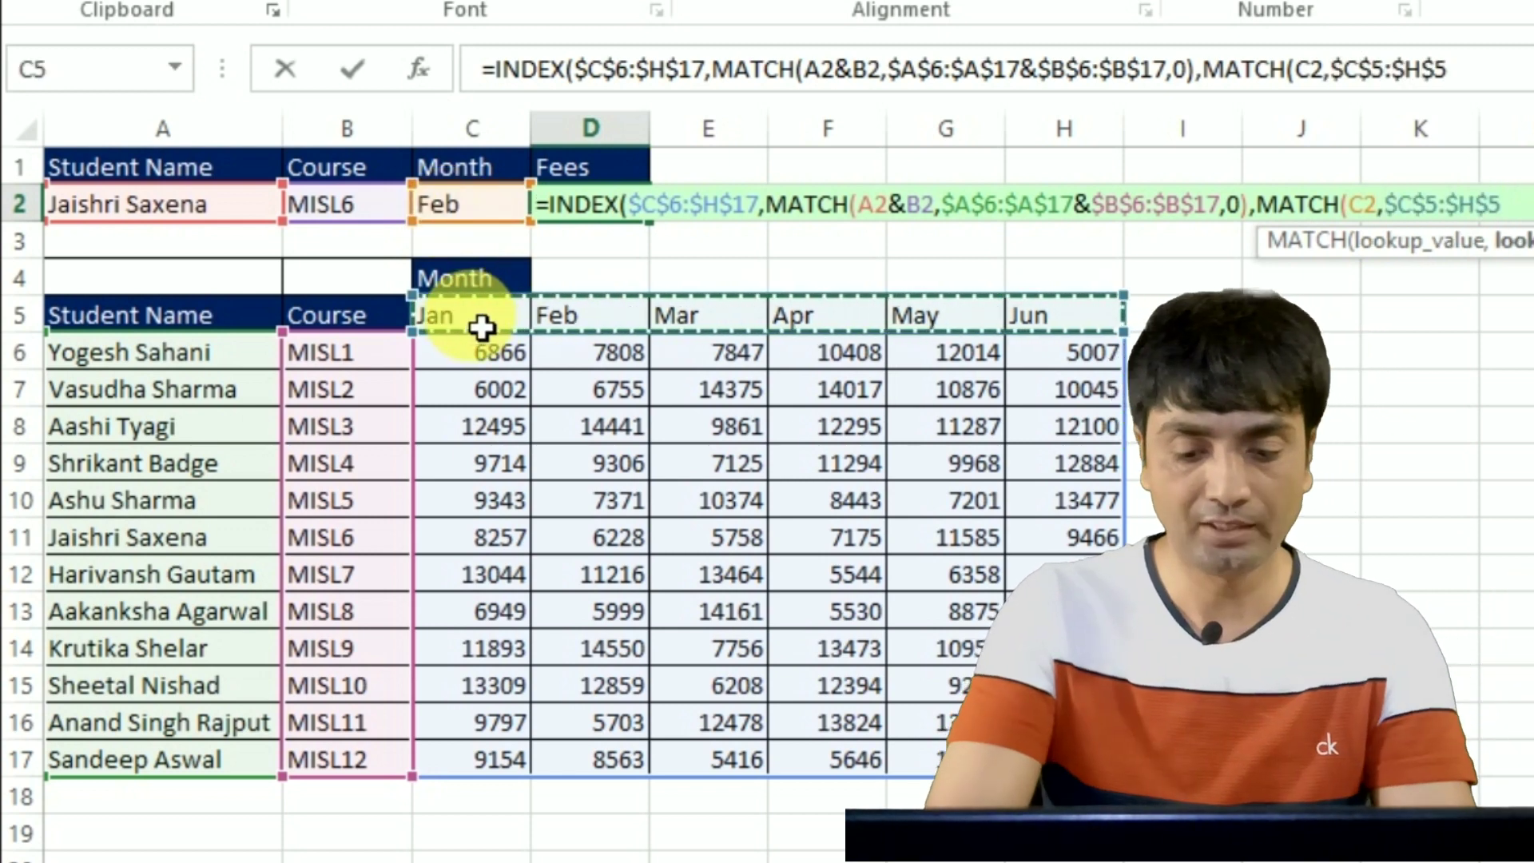
type(",0))")
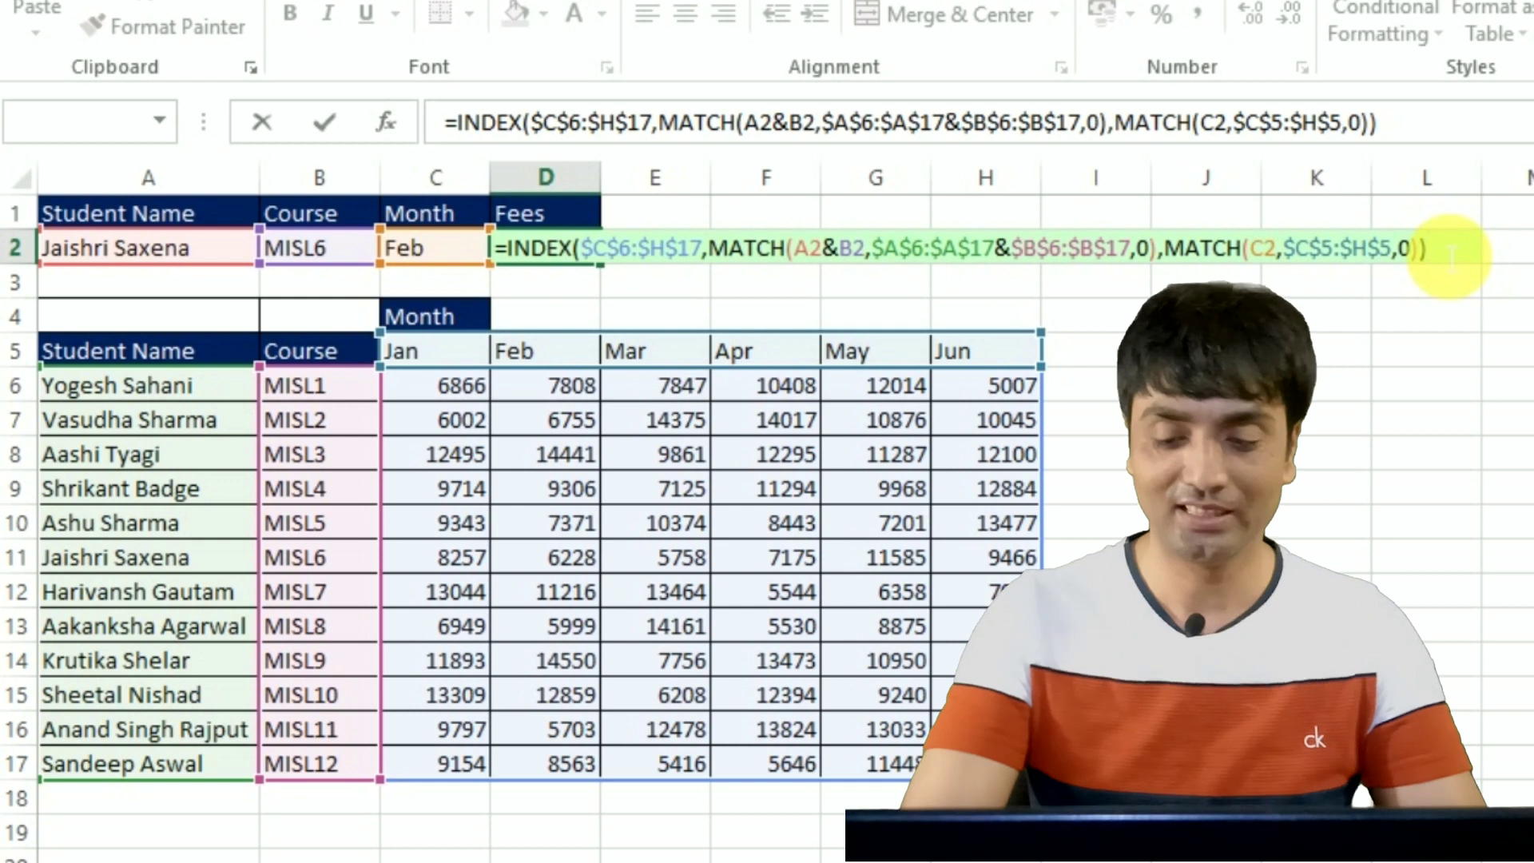
Commit D2's formula, then re-enter it as an array formula with Ctrl+Shift+Enter
key("Return")
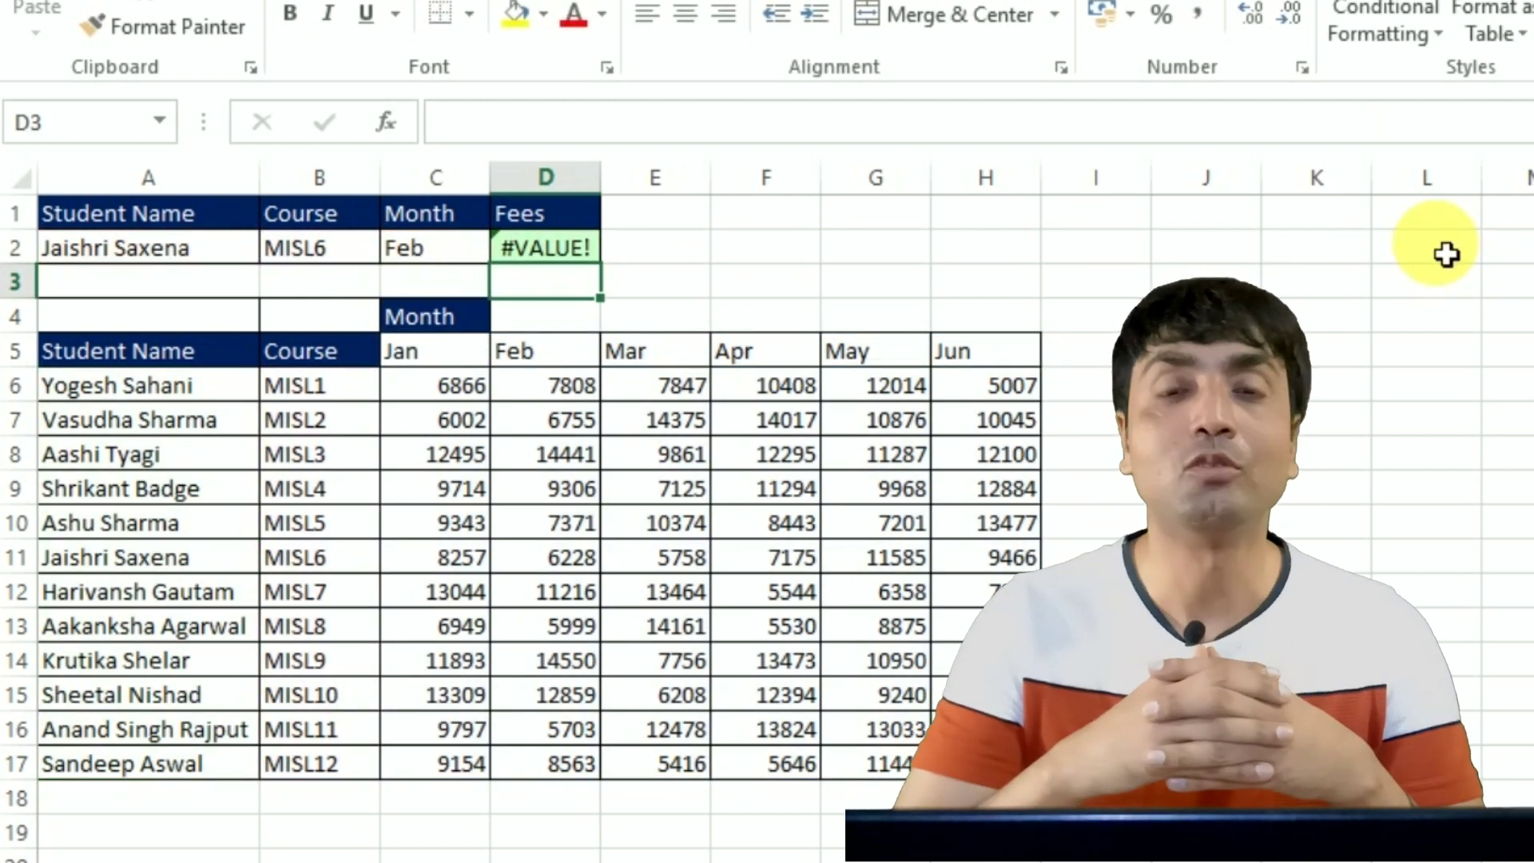
left_click(579, 251)
double_click(579, 249)
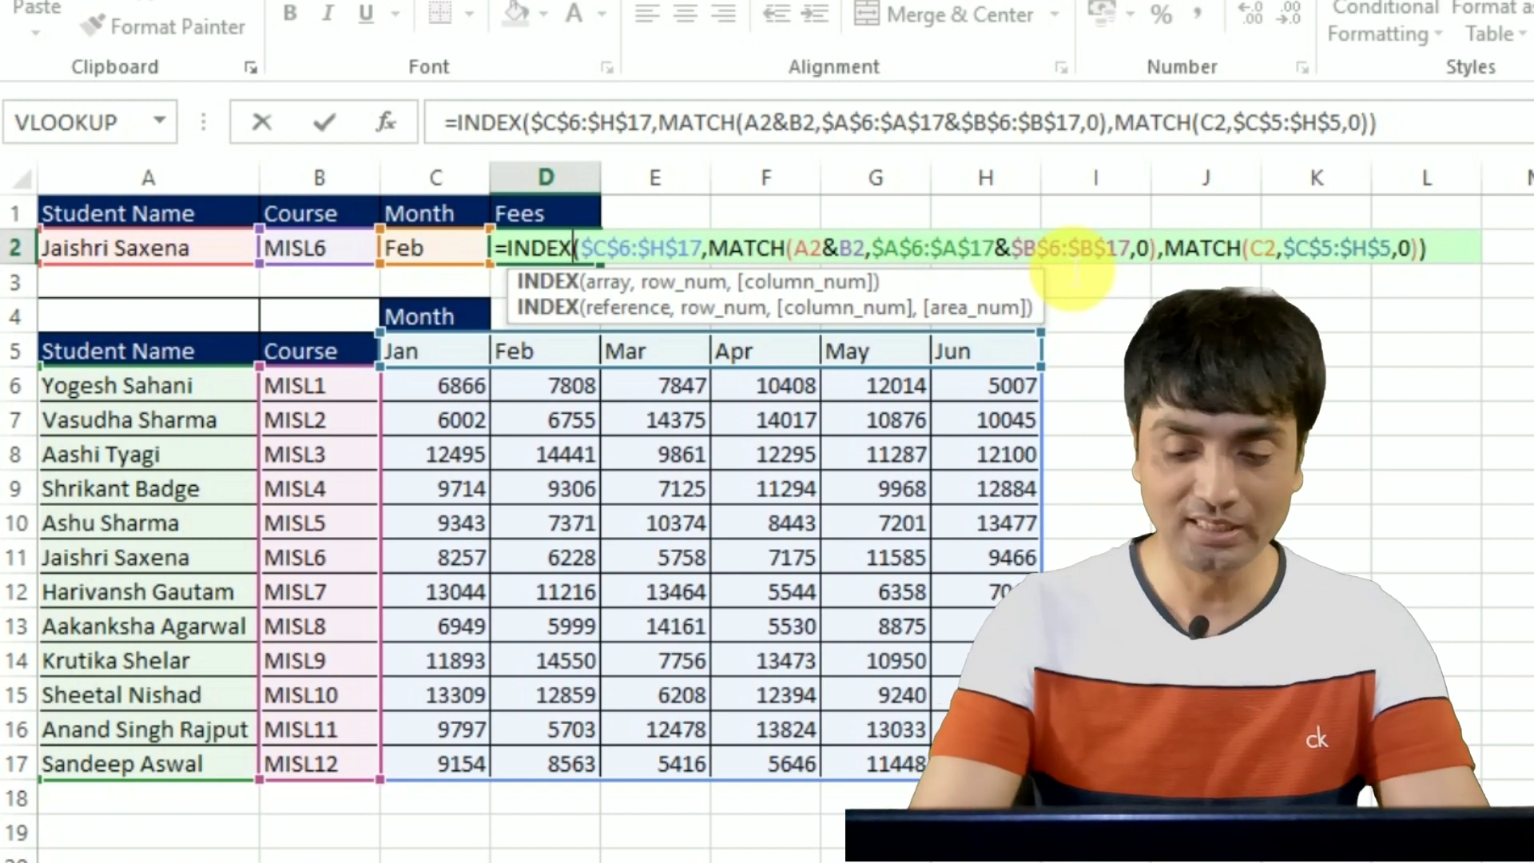
key("ctrl+shift+Return")
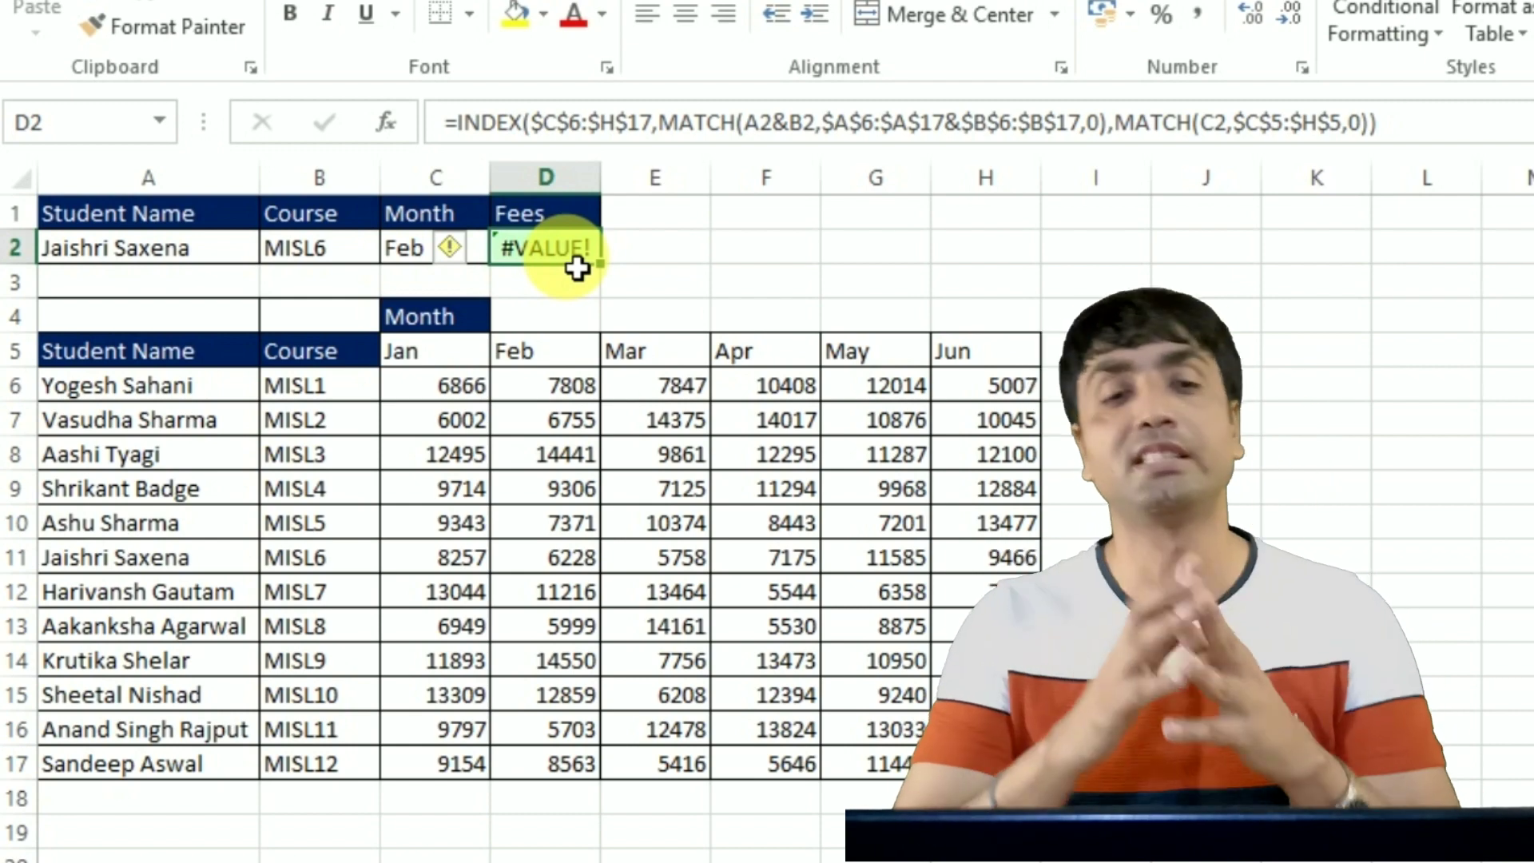
double_click(560, 249)
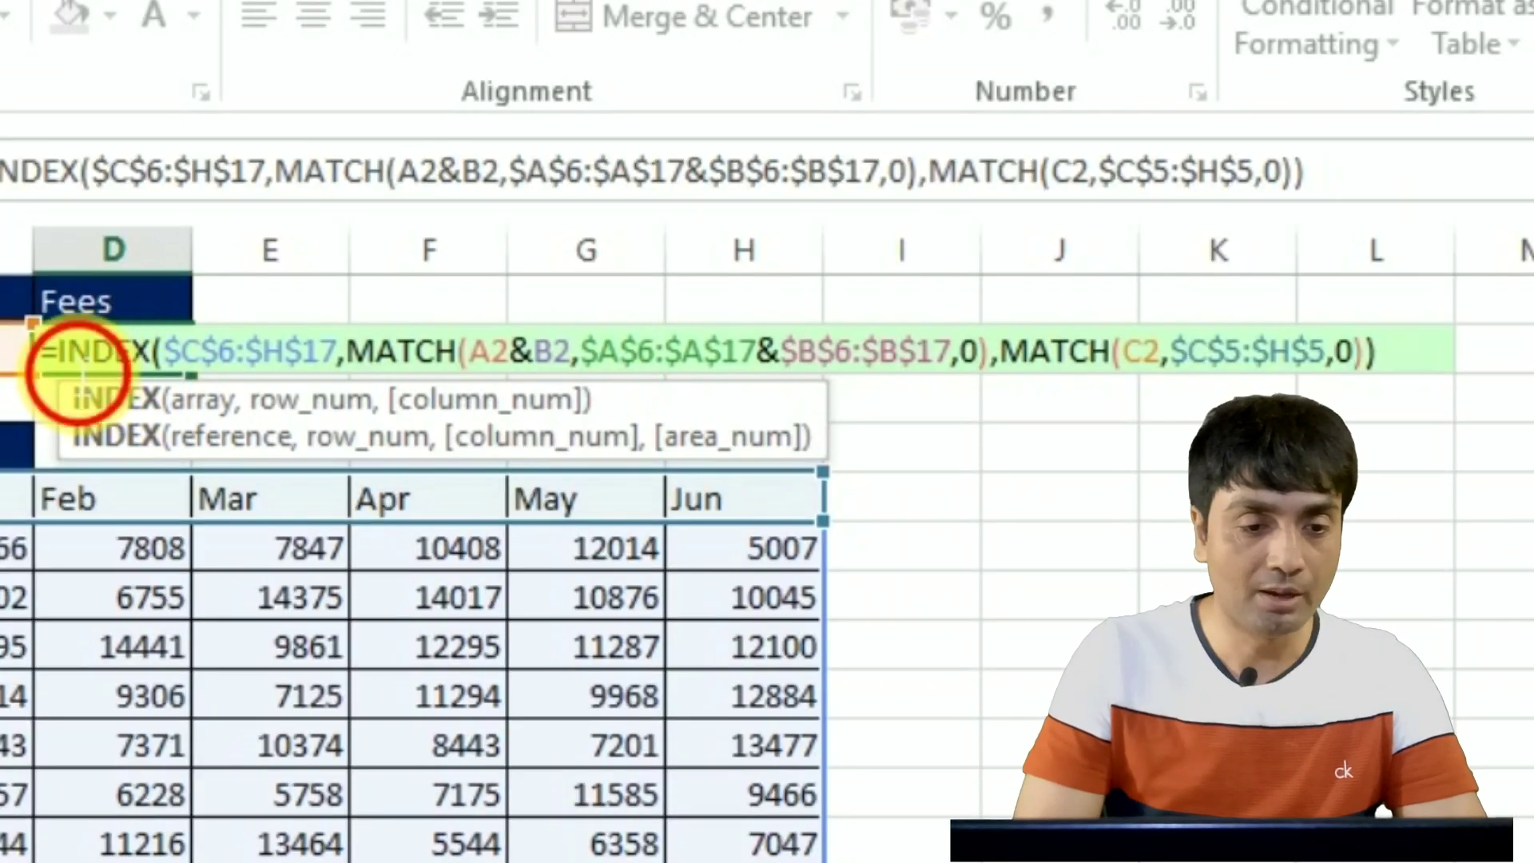
Wrap D2's formula in IFERROR with a "Data Not Found" fallback as an array formula
left_click(80, 369)
type("iferr")
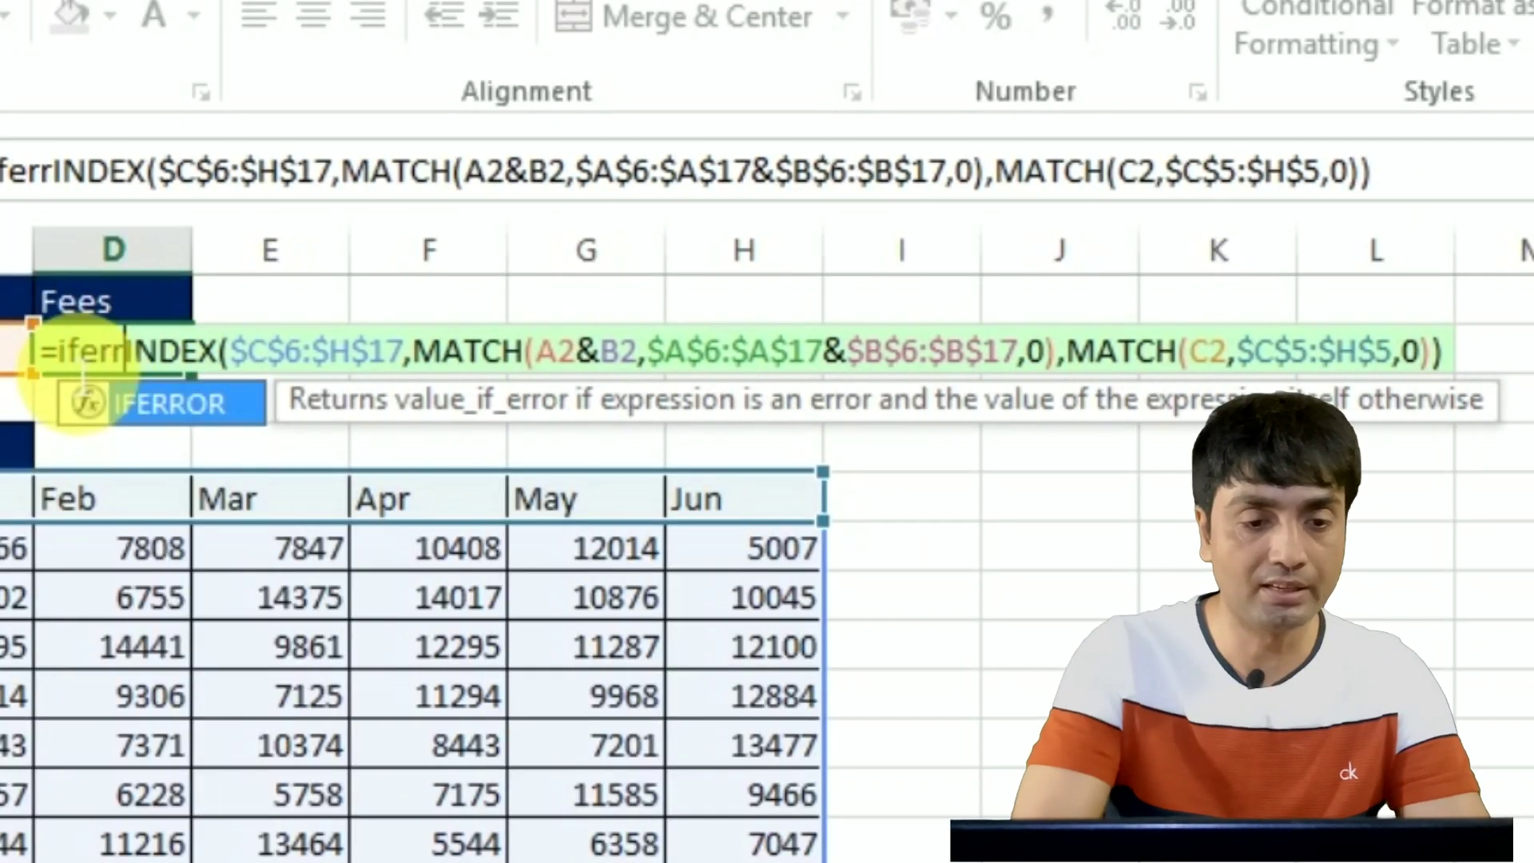
key("Tab")
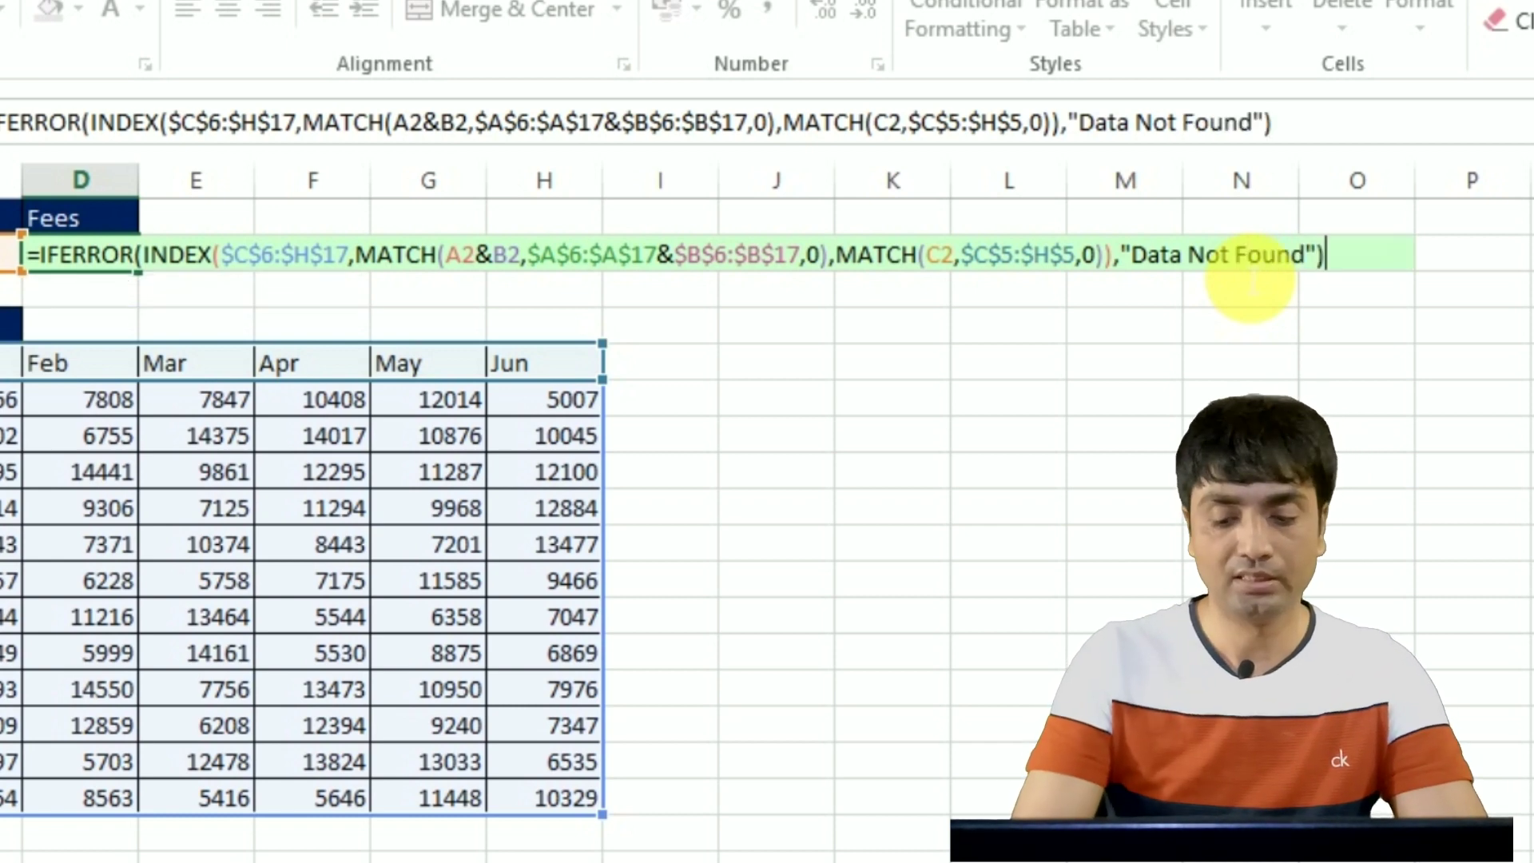
key("ctrl+shift+Return")
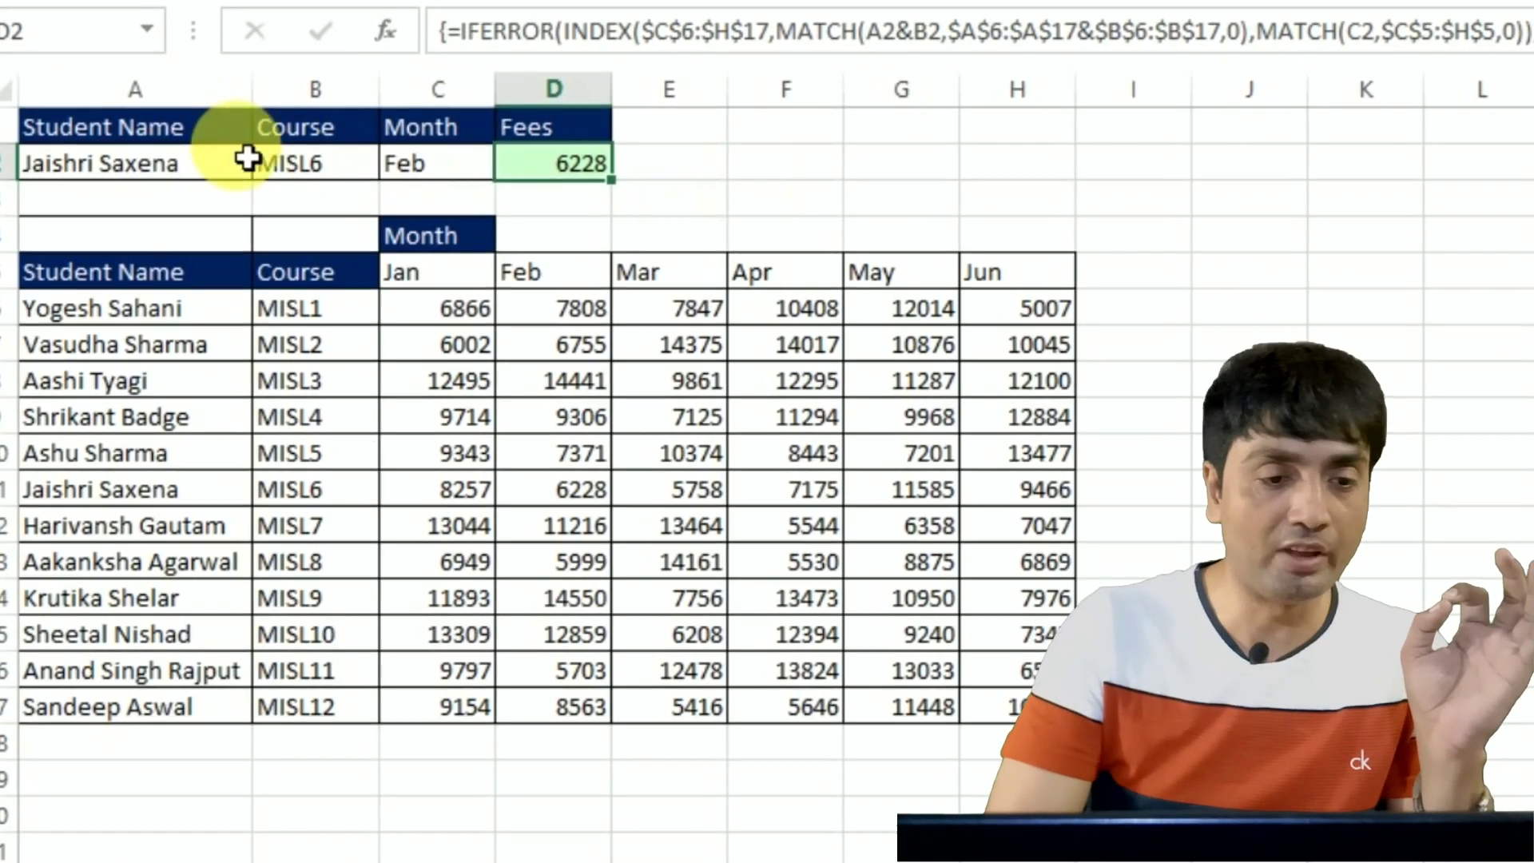
left_click(240, 158)
Choose the row-7 student from A2's student dropdown
left_click(291, 156)
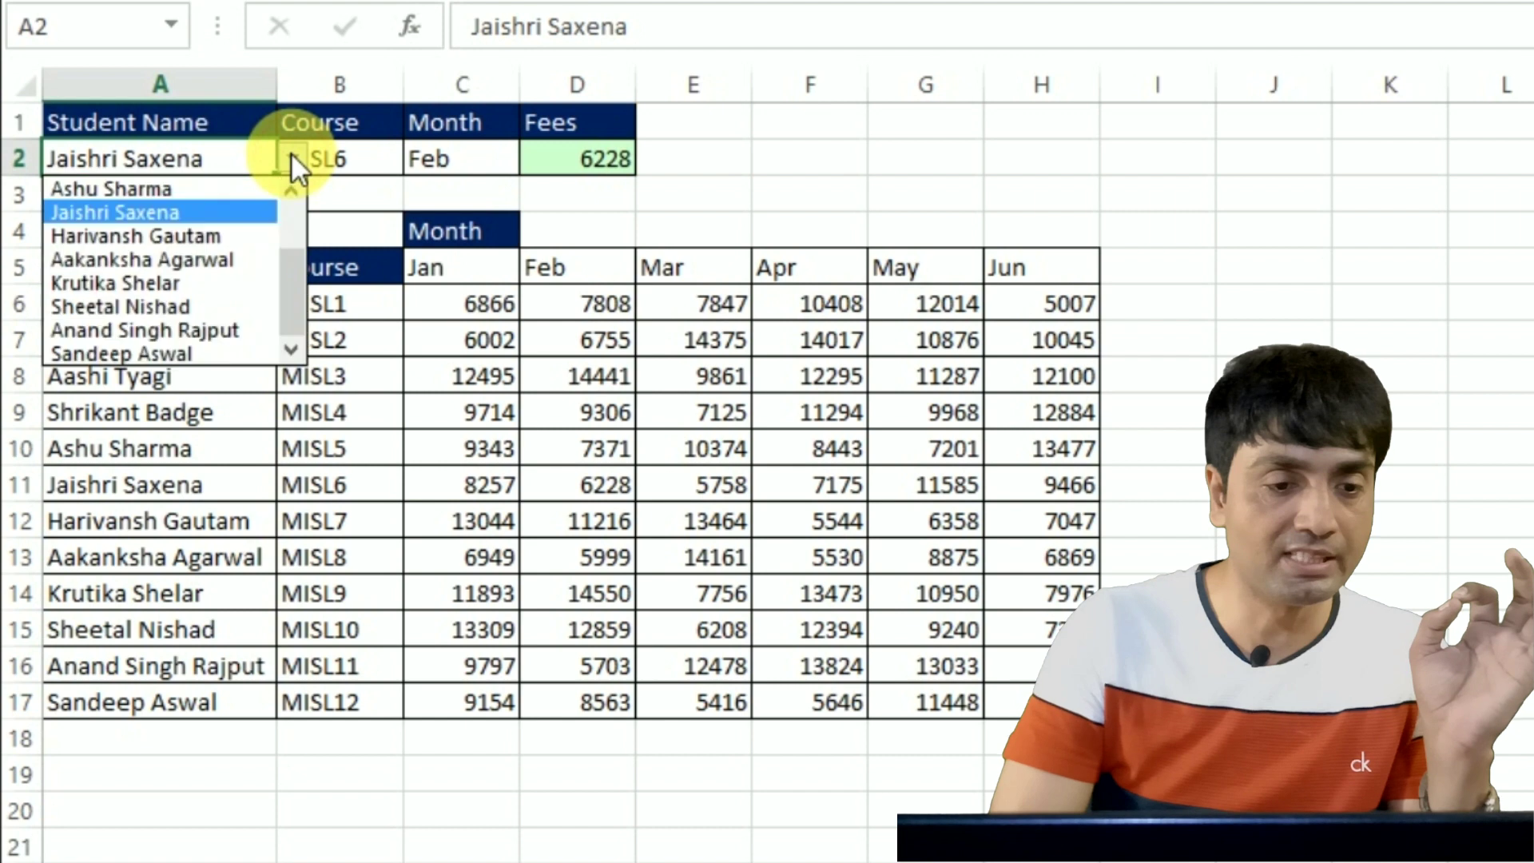
left_click(288, 193)
left_click(287, 193)
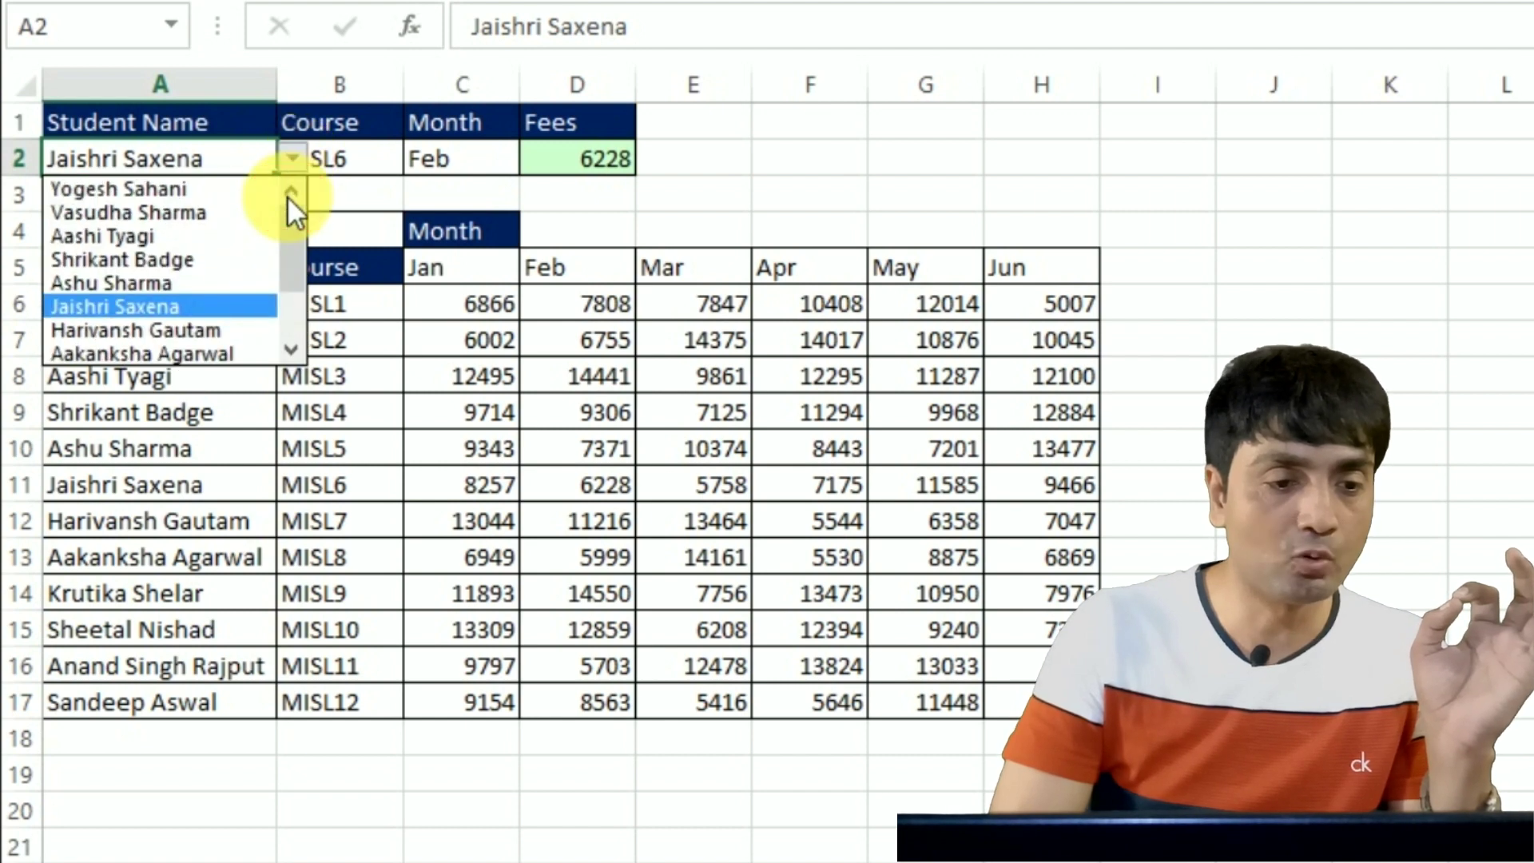
left_click(114, 217)
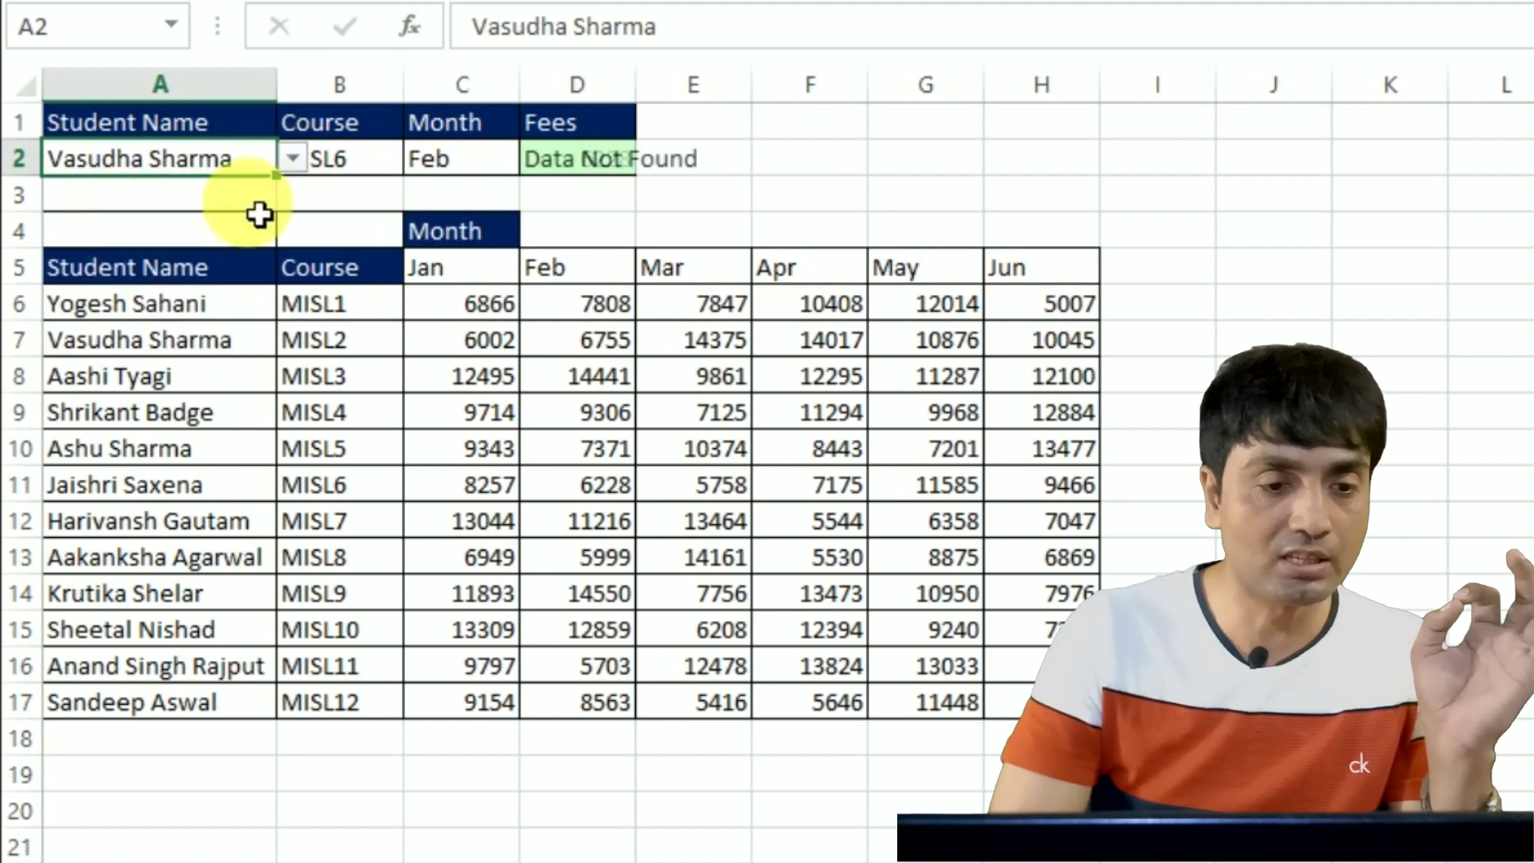
Set the course to MISL2 and confirm Fees 6755 matches cell D7
left_click(363, 170)
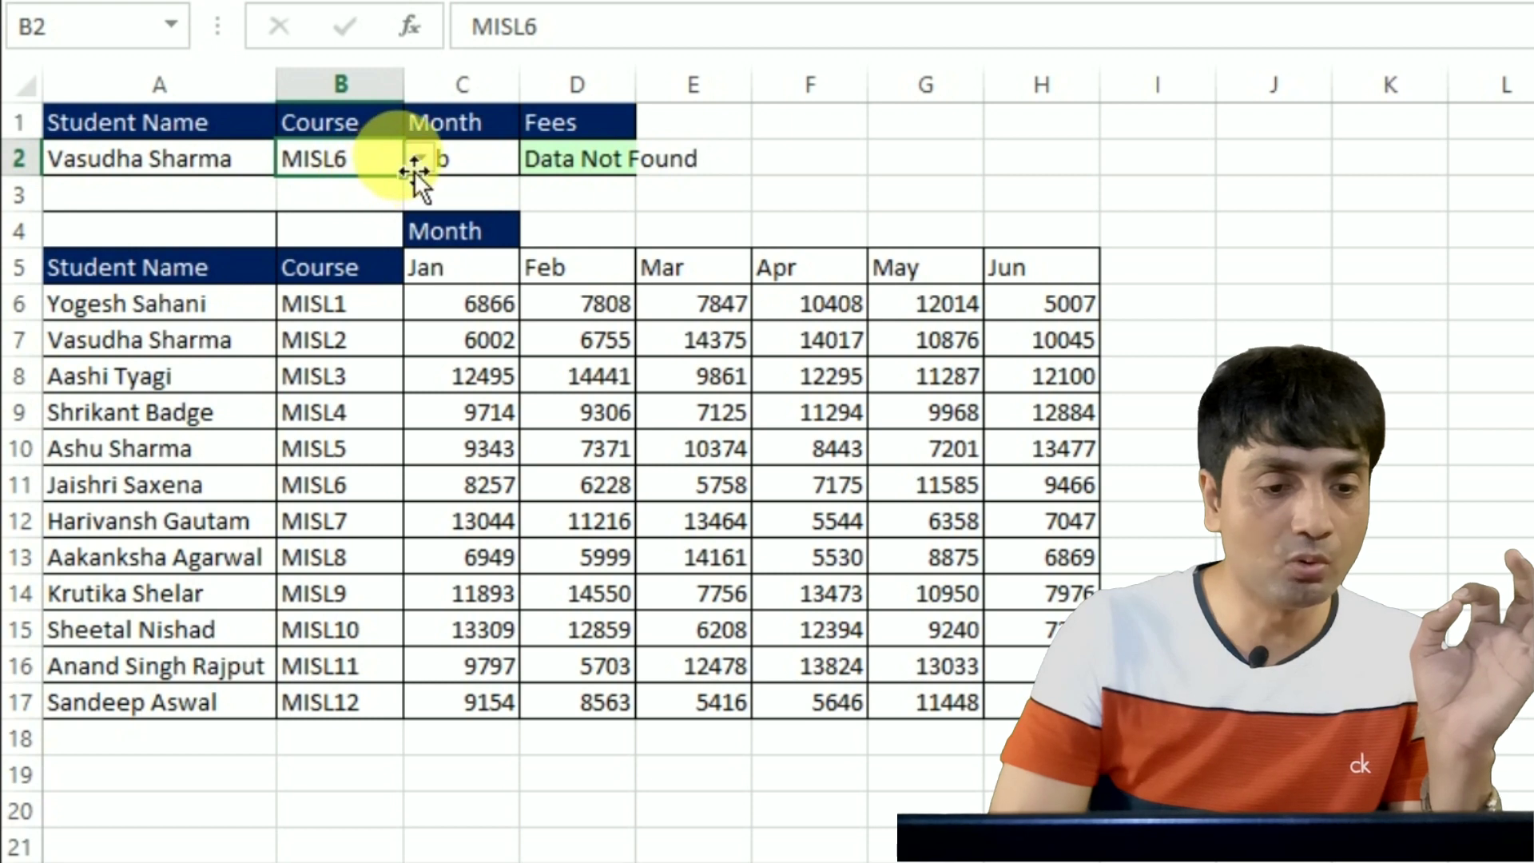
left_click(420, 156)
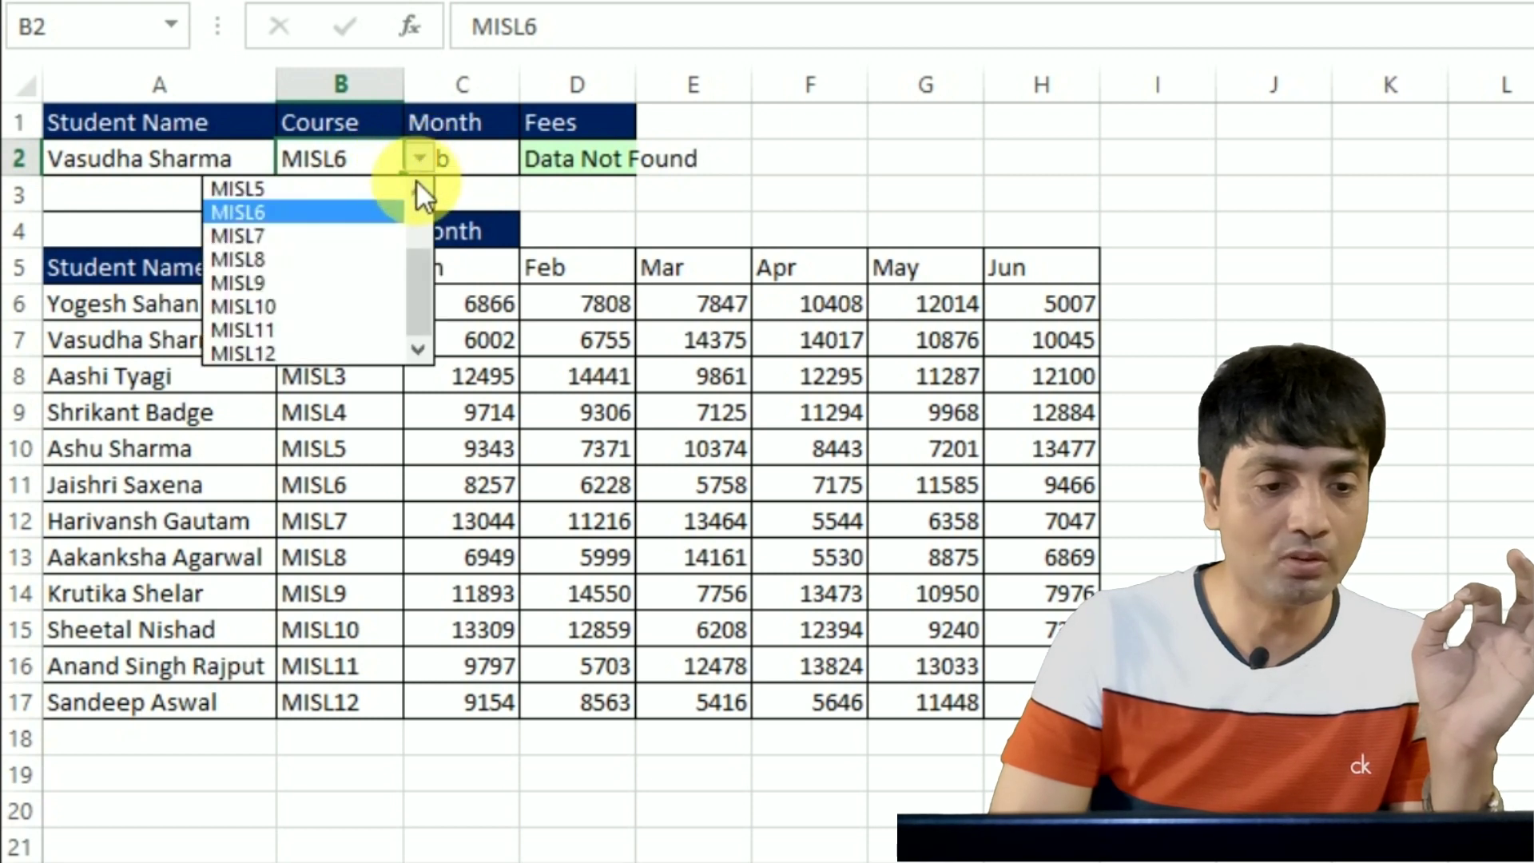
left_click(417, 191)
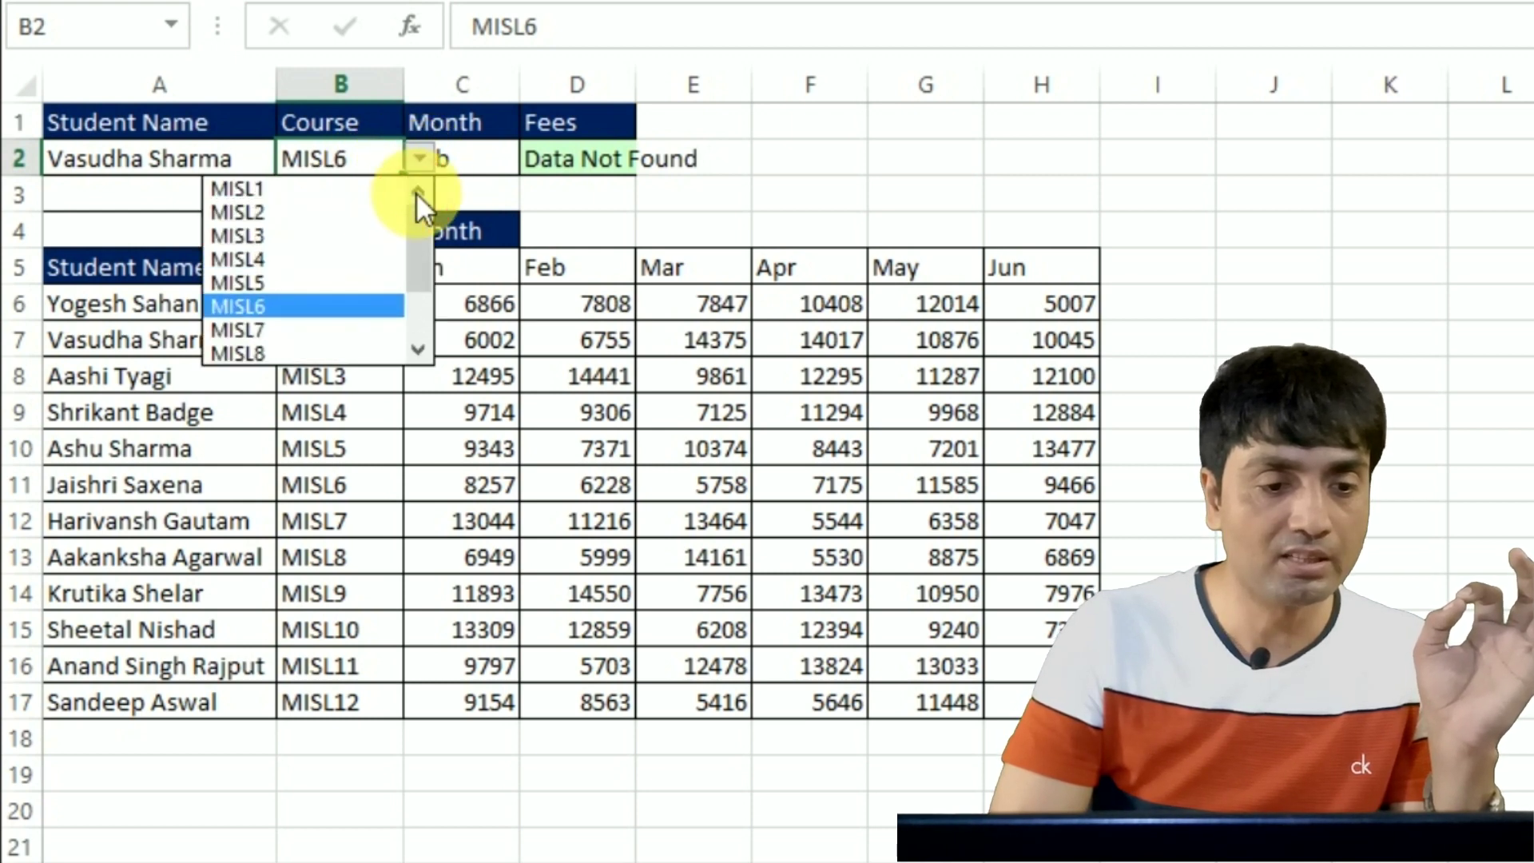
left_click(278, 209)
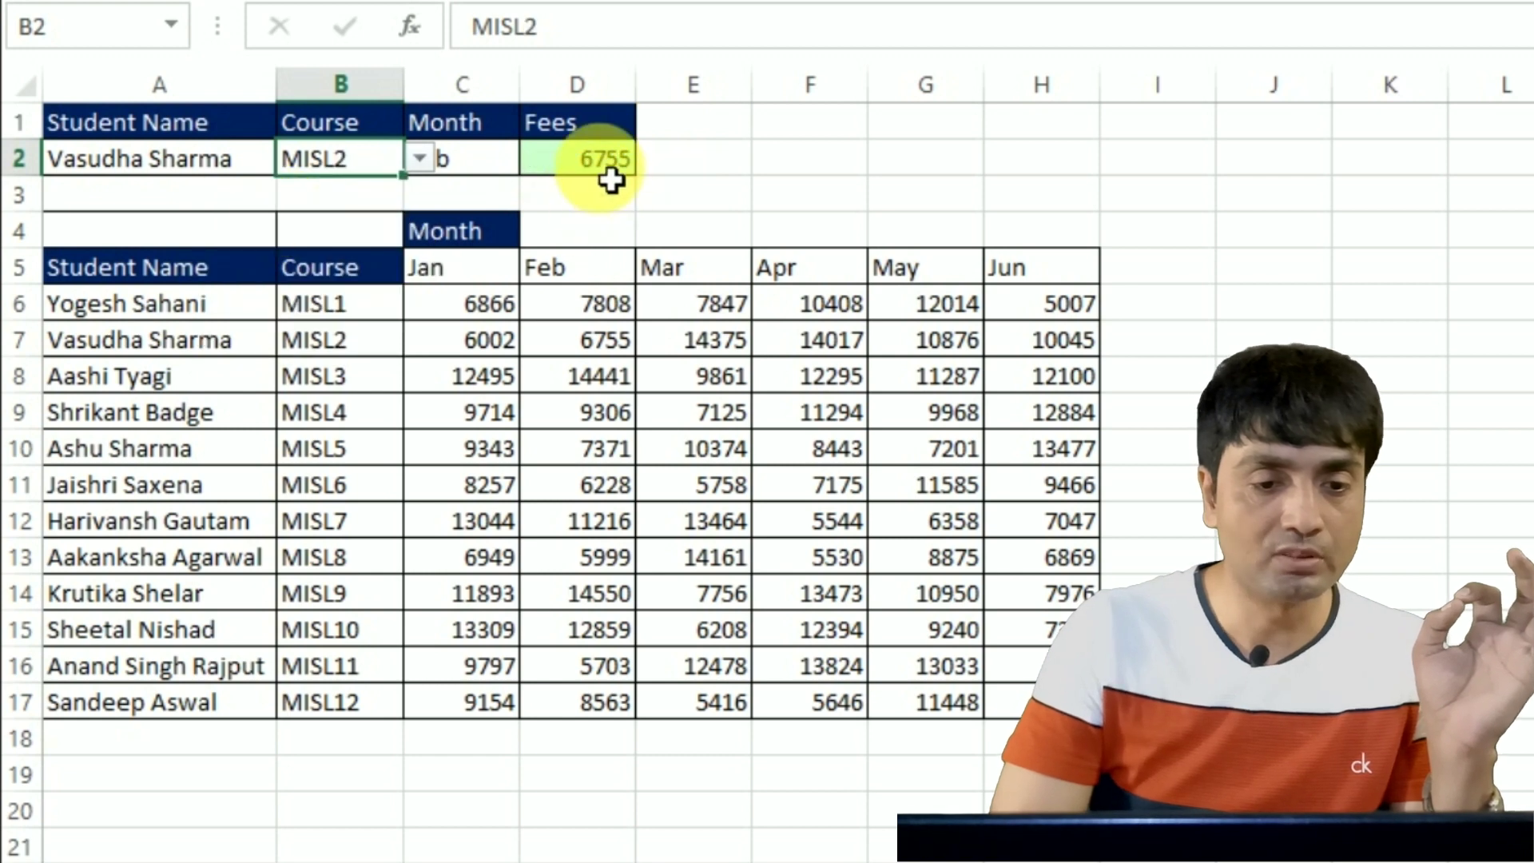
left_click(482, 195)
left_click(609, 346)
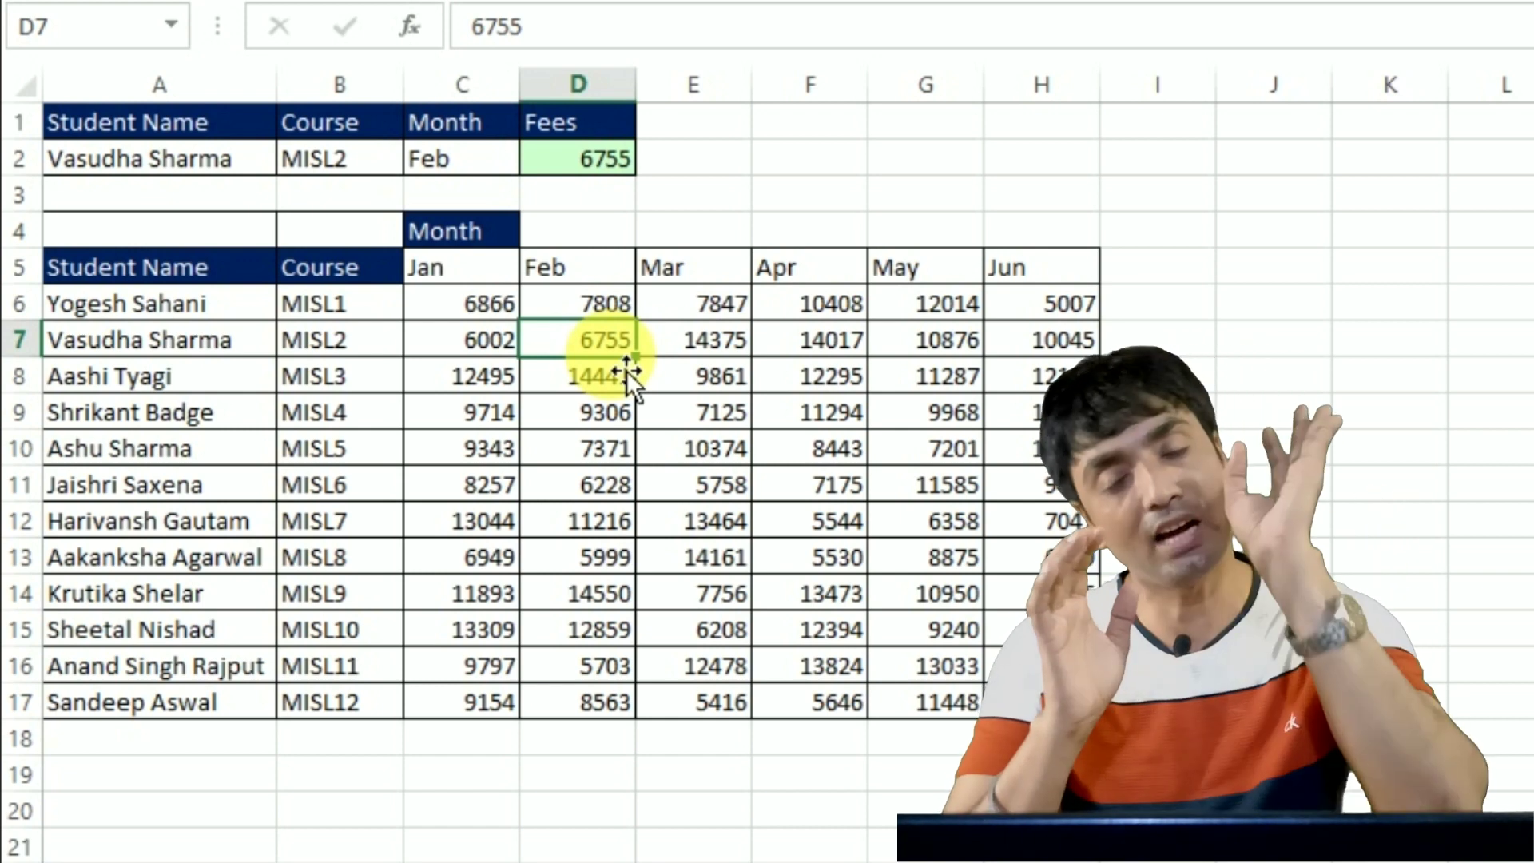
left_click(173, 310)
key("ctrl+shift+Right")
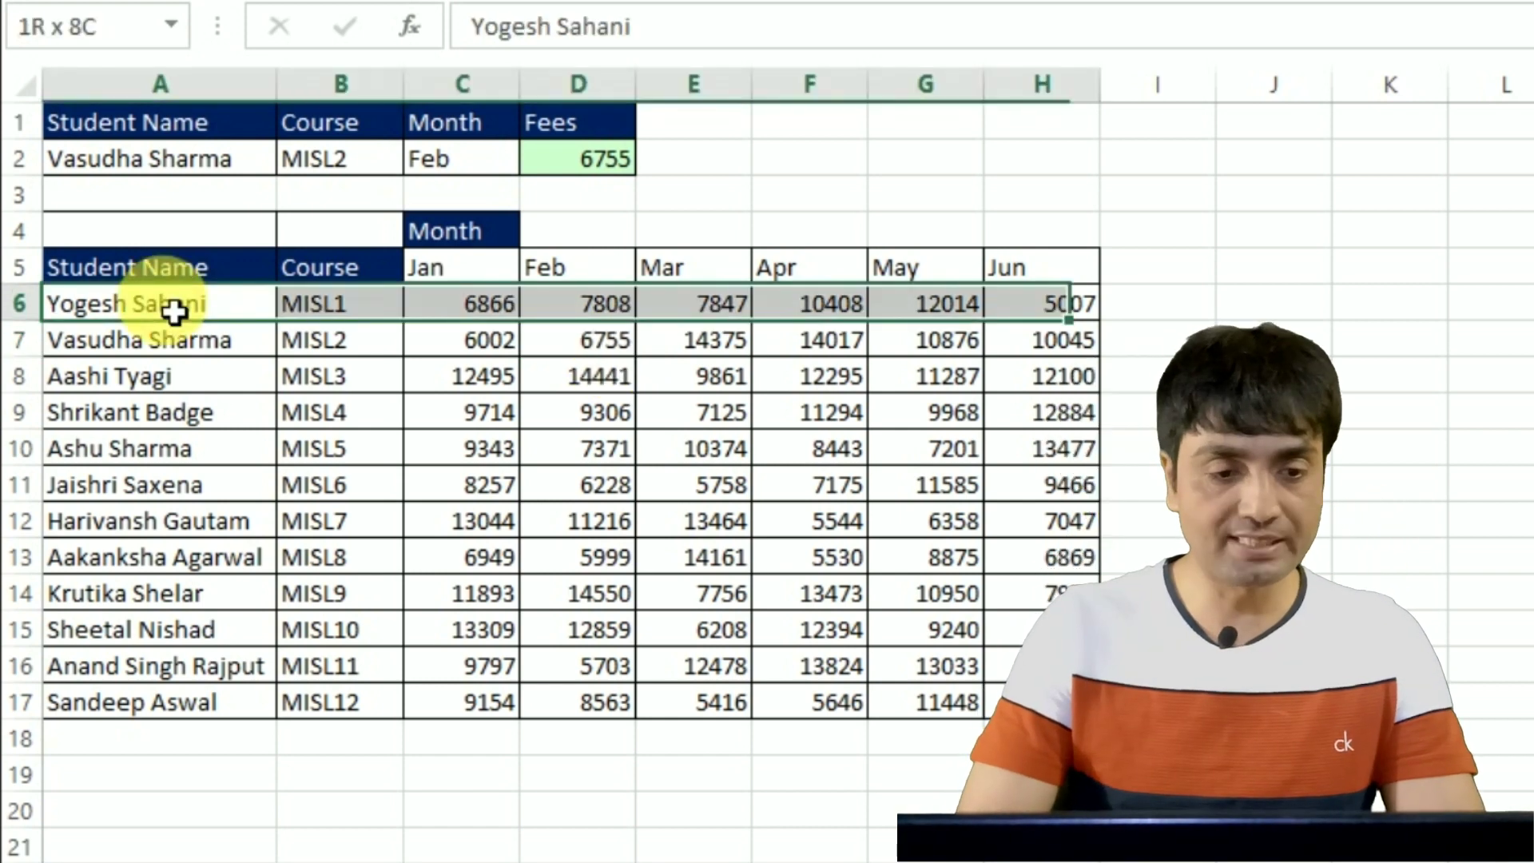
Create a formula rule on A6:H17: =A$5=HLOOKUP($C$2,$C$5:$H$5,1,0)
key("ctrl+shift+Down")
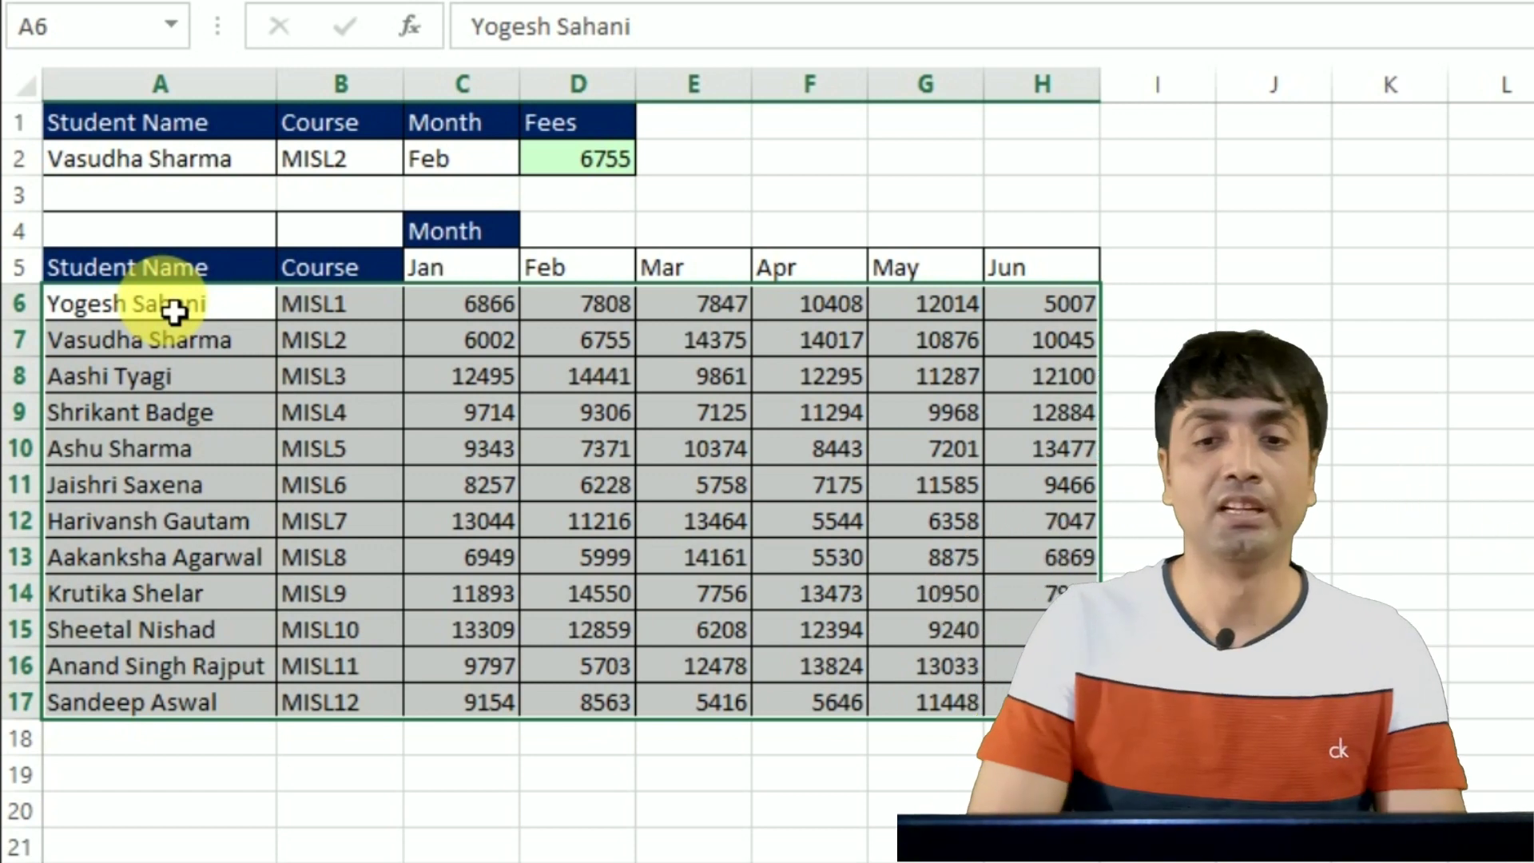
key("alt+h+l")
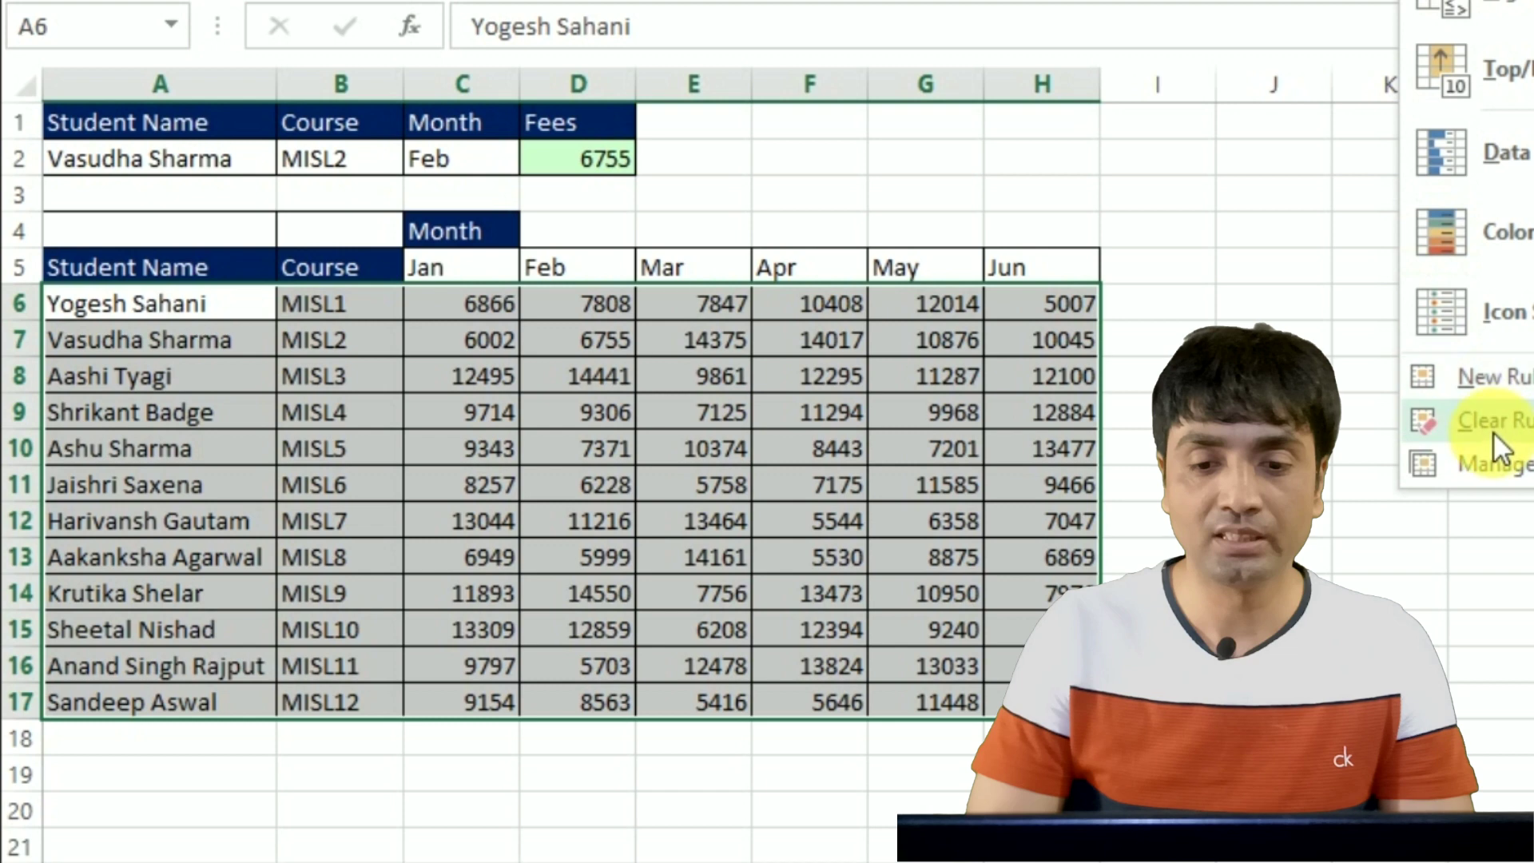
left_click(1500, 379)
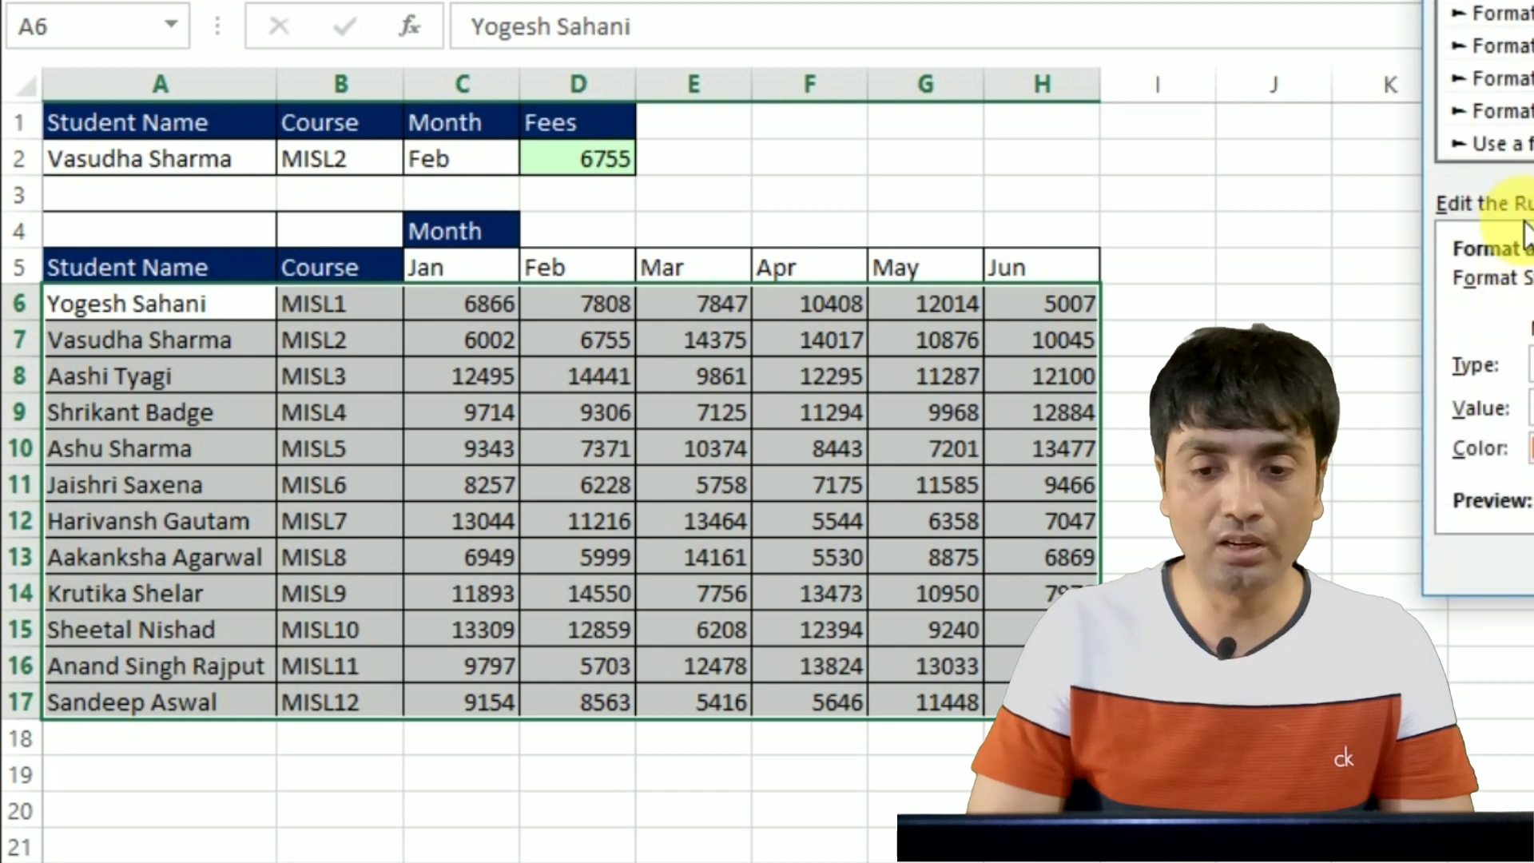
left_click(1506, 144)
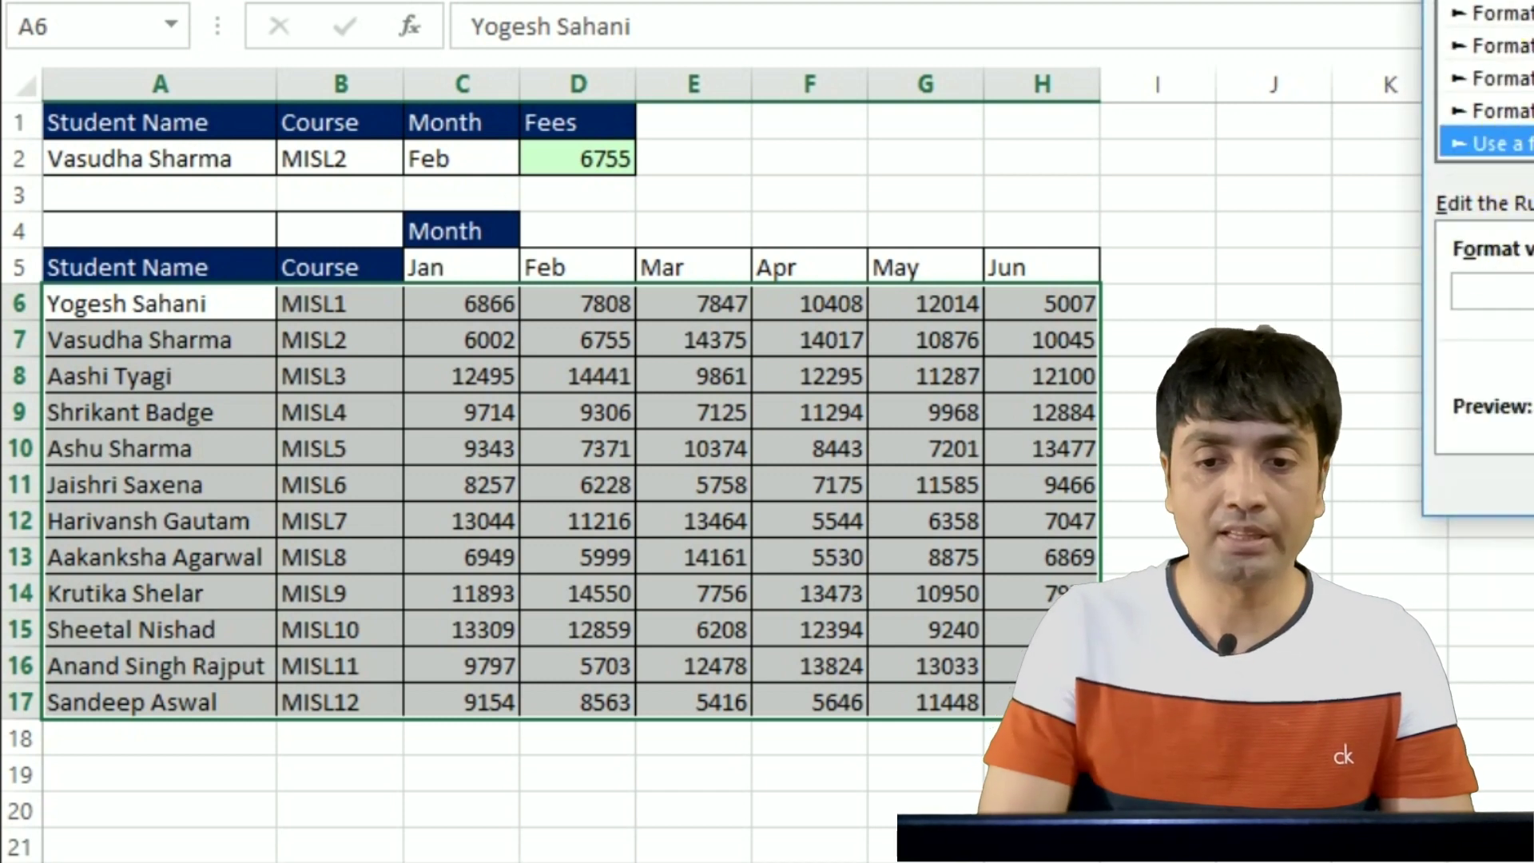
left_click_drag(1478, 4, 849, 4)
type("=A$5=HLOOKUP(")
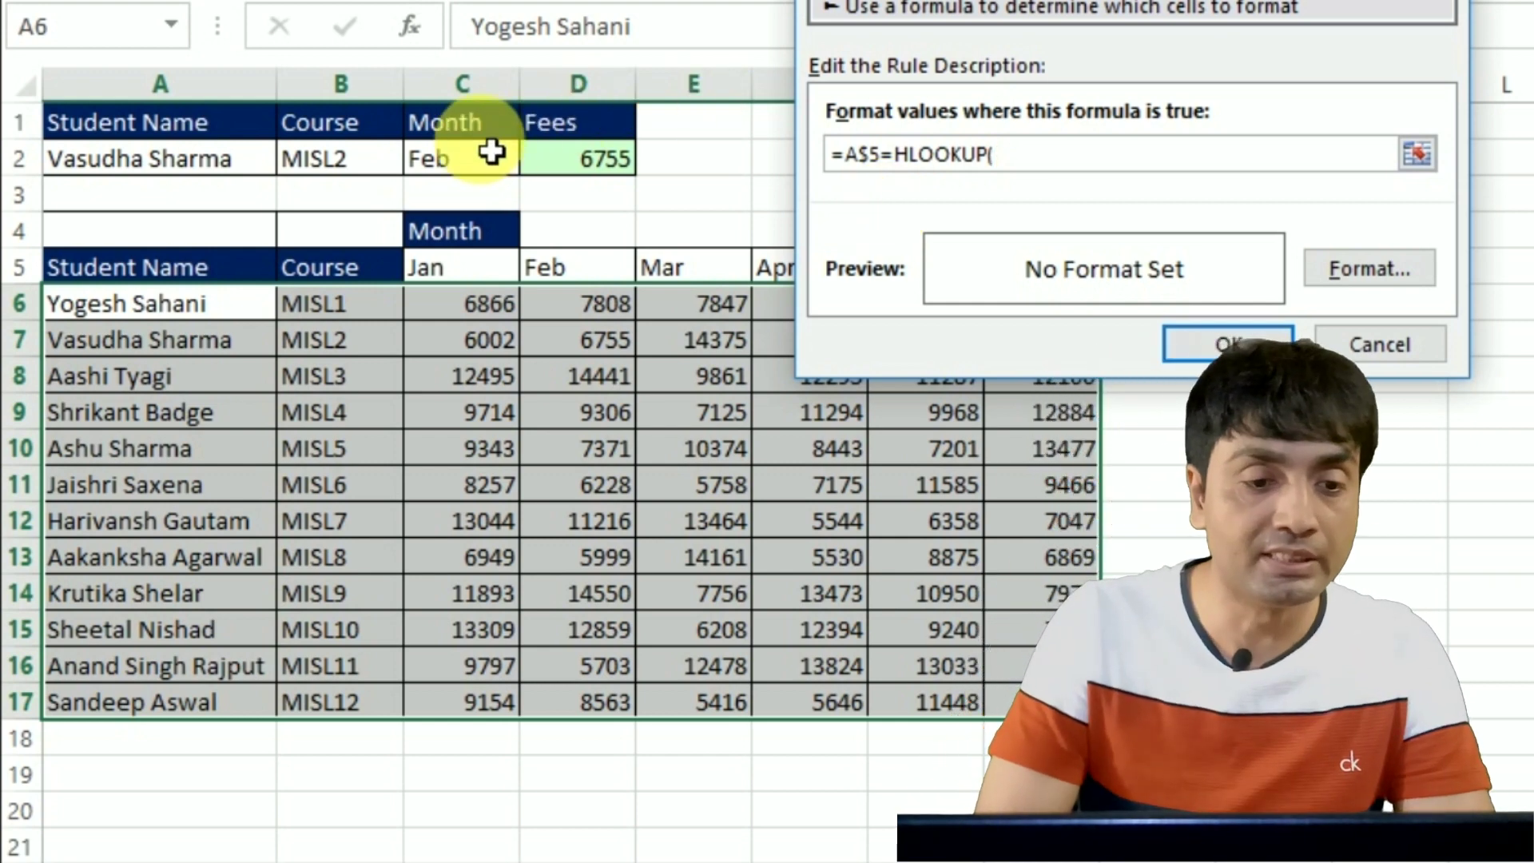
left_click(459, 160)
type(",")
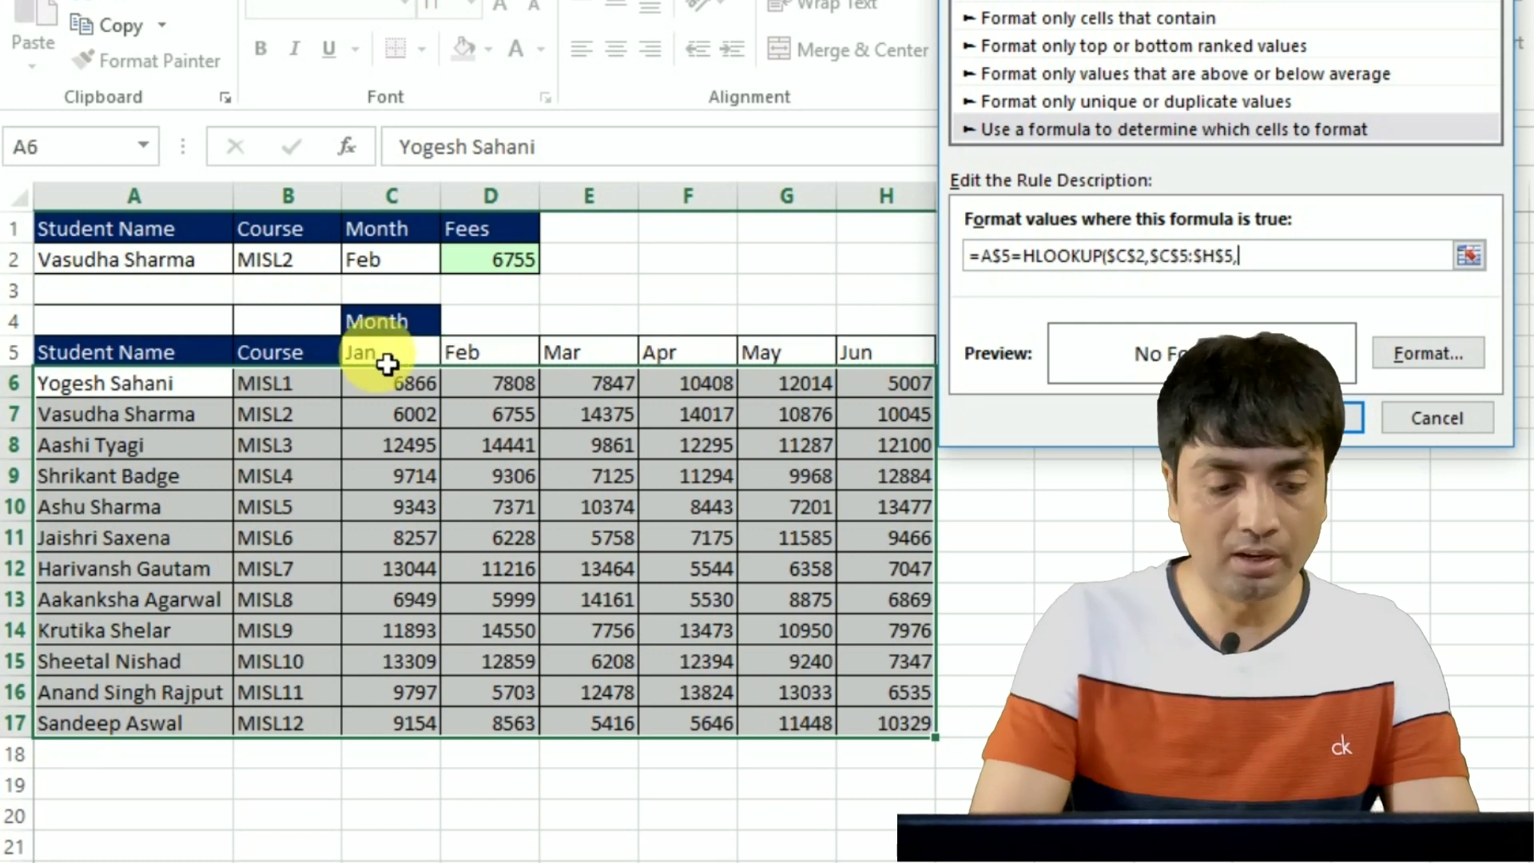
type("1,0")
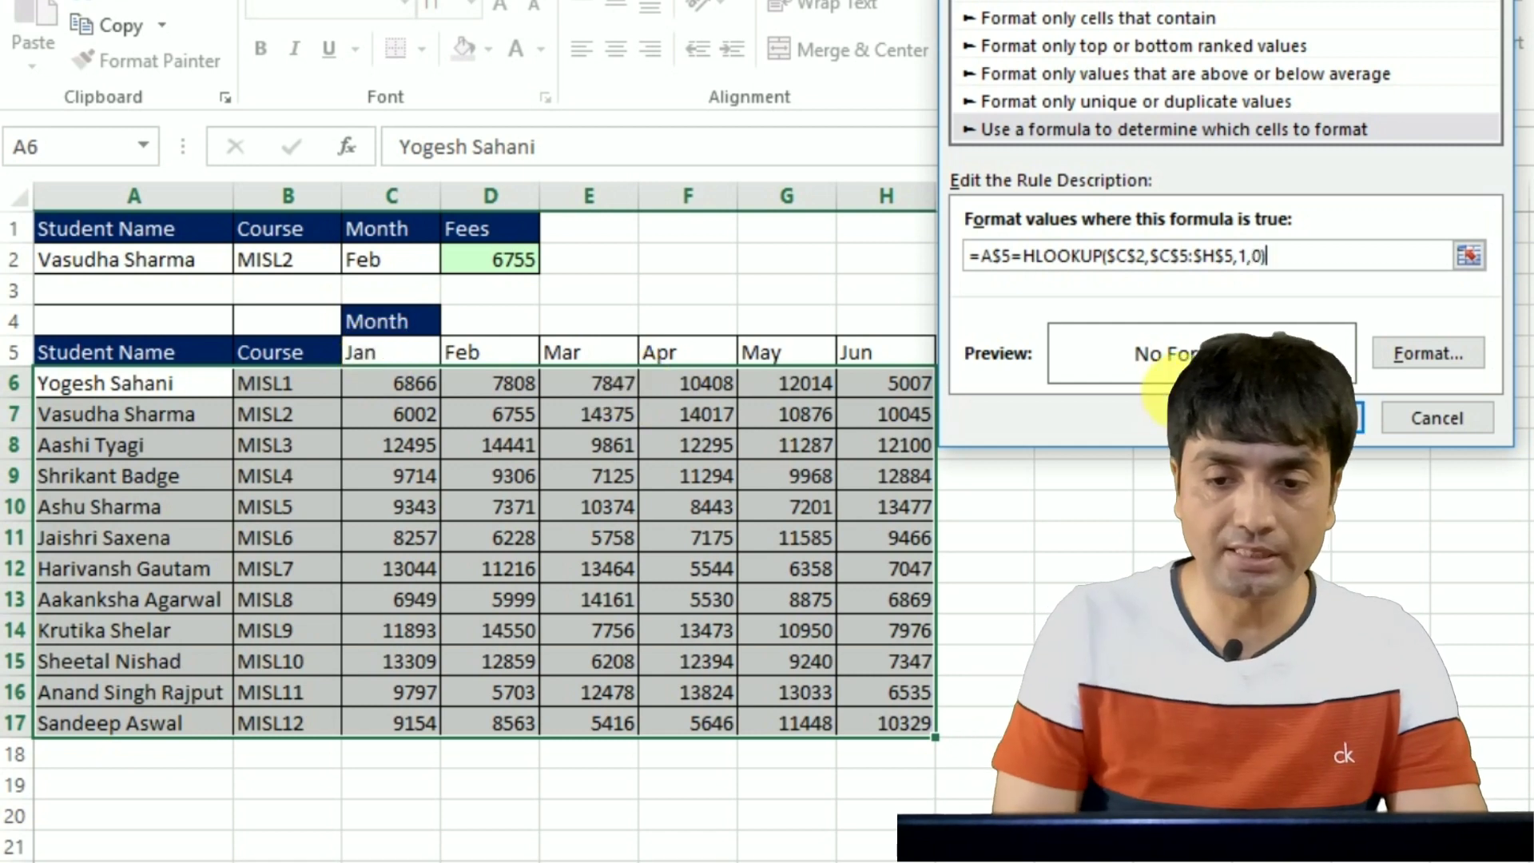
Give the HLOOKUP month rule a yellow fill and apply it to the fee table
left_click(1425, 347)
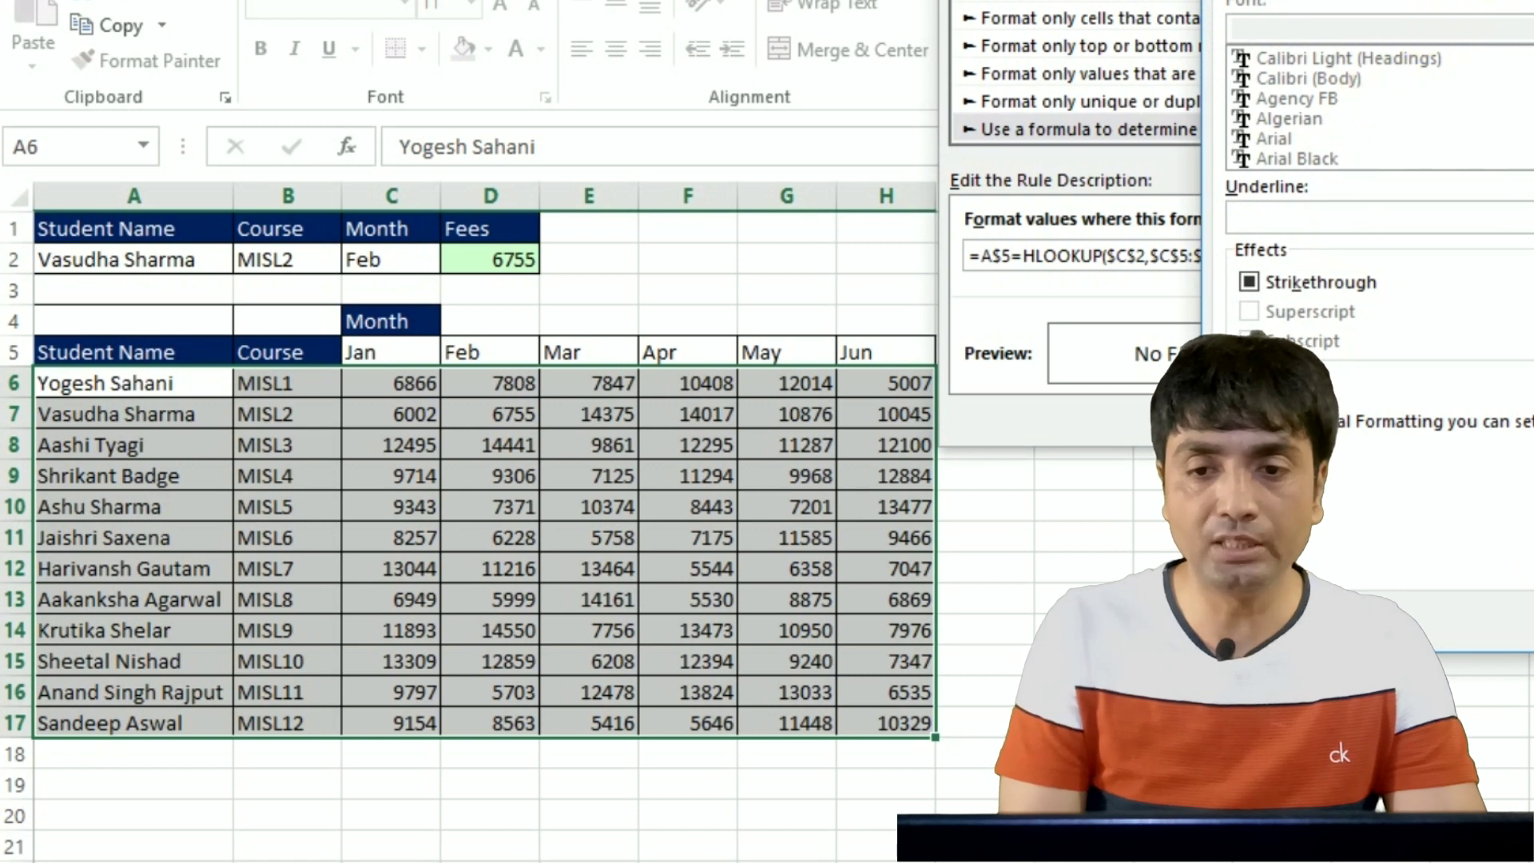
key("ctrl+Tab")
key("ctrl+Tab")
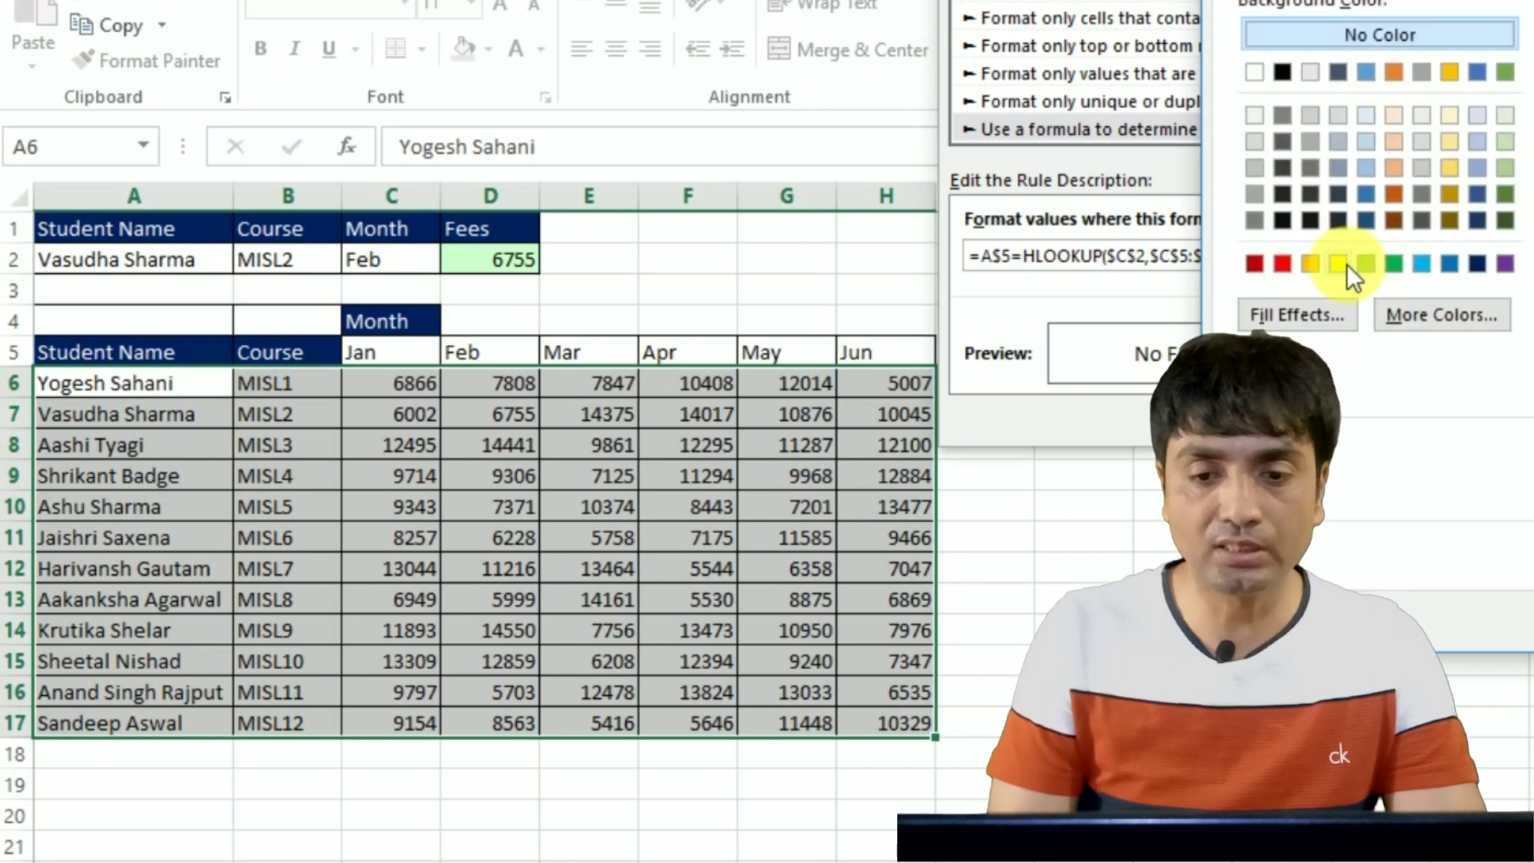
left_click(1342, 262)
key("Return")
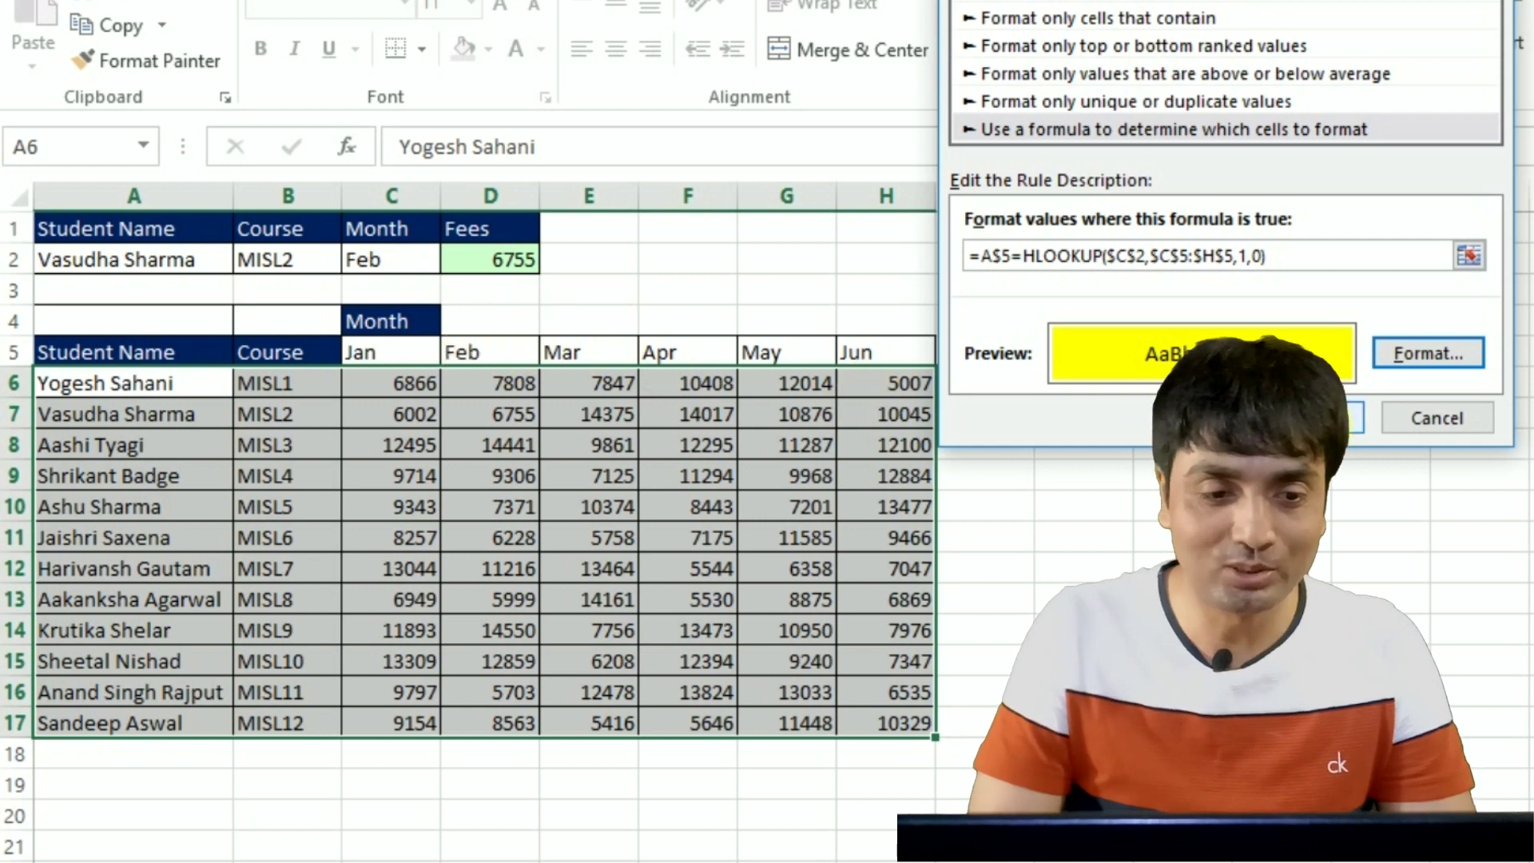
left_click(1322, 419)
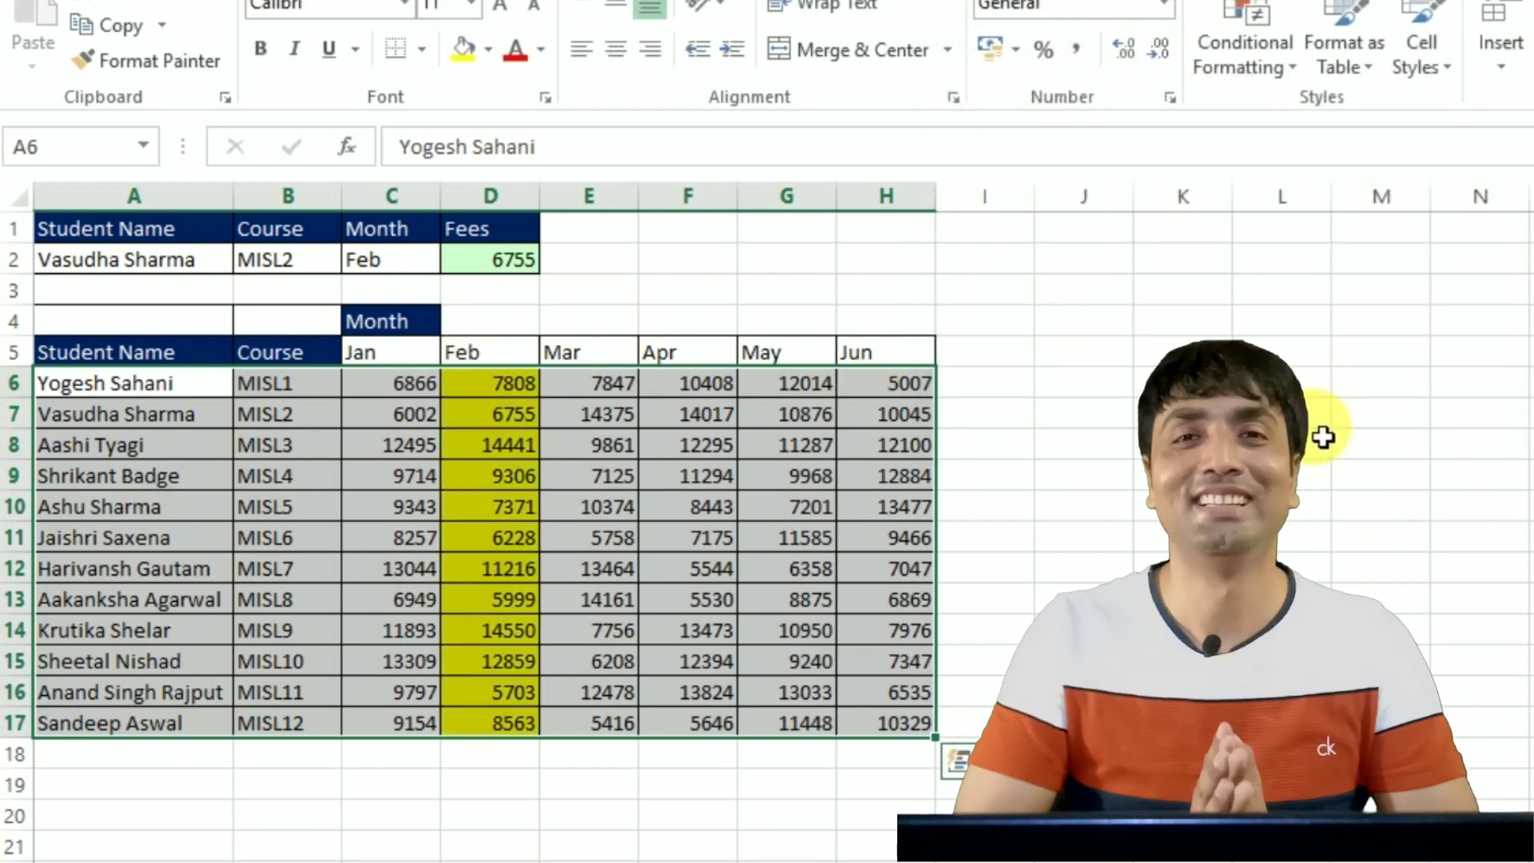
Pick May from the C2 month dropdown so Fees shows 10876
left_click(402, 264)
left_click(455, 260)
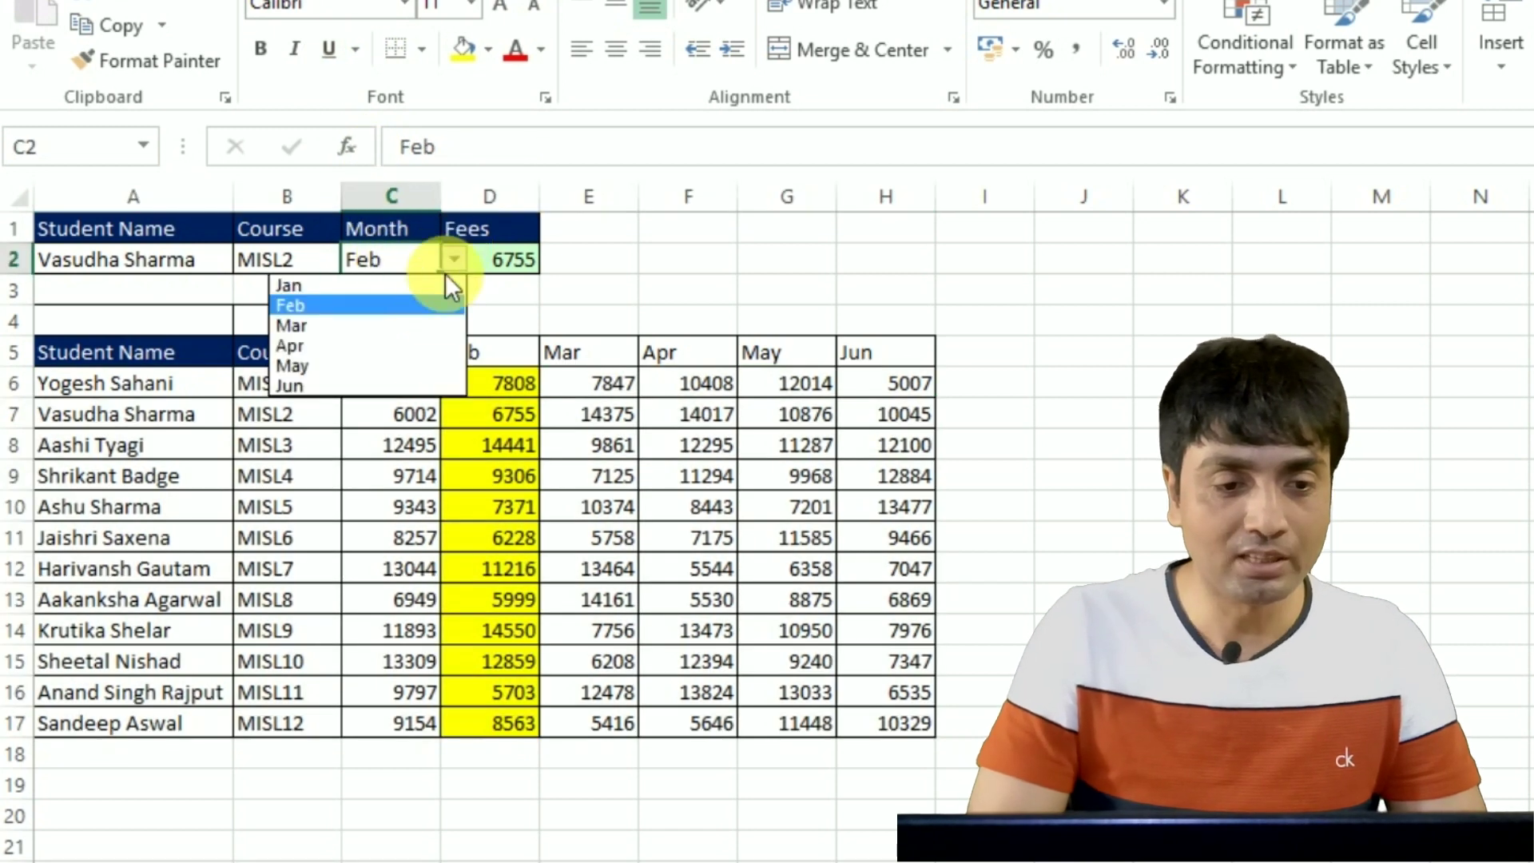
left_click(405, 364)
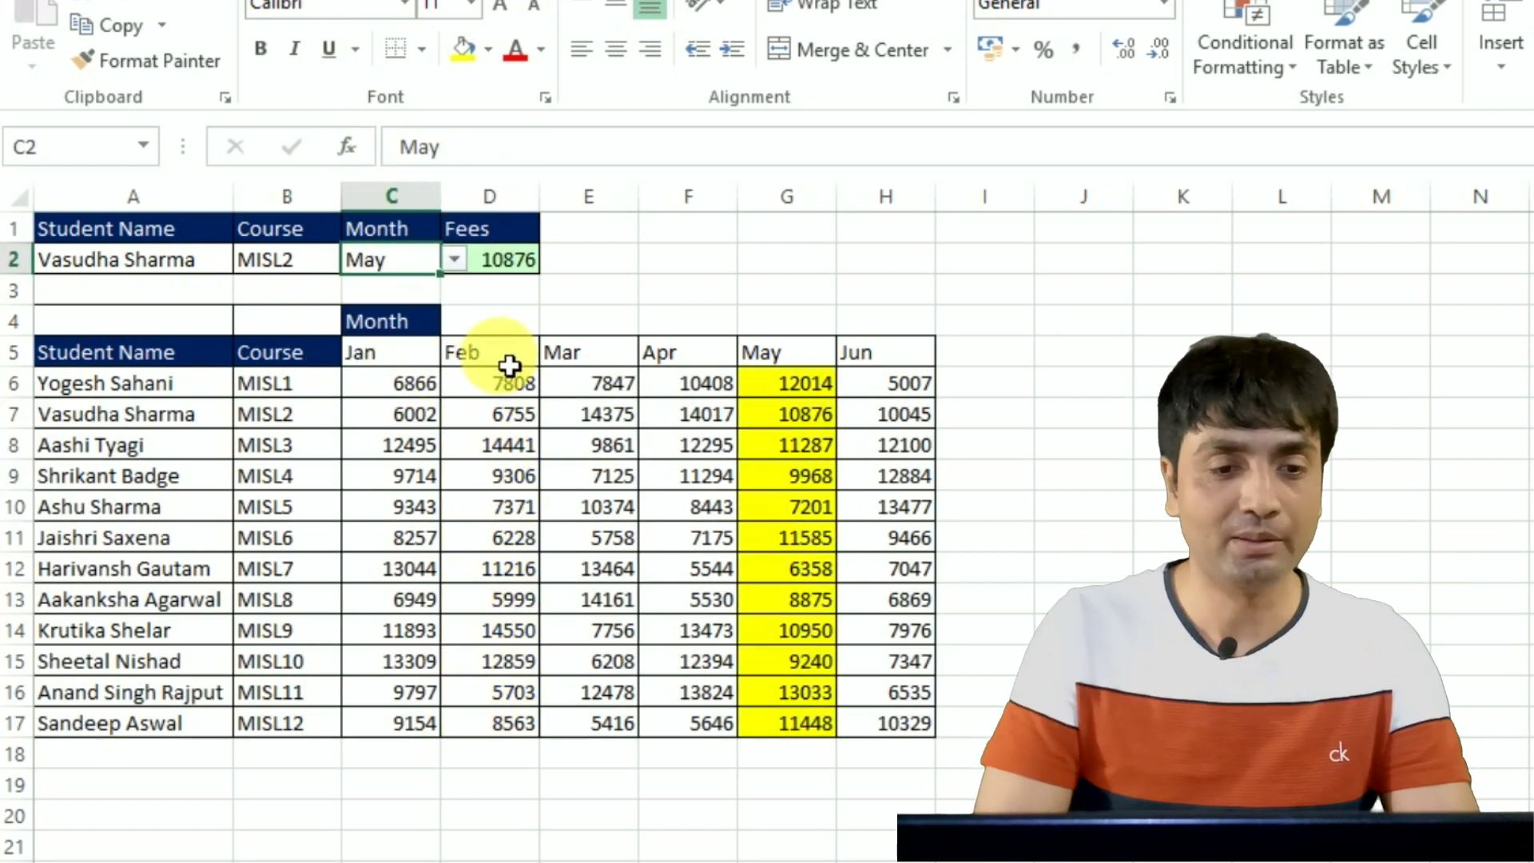
Open Manage Rules, show This Worksheet's rules, and open the HLOOKUP rule for editing
left_click(1235, 45)
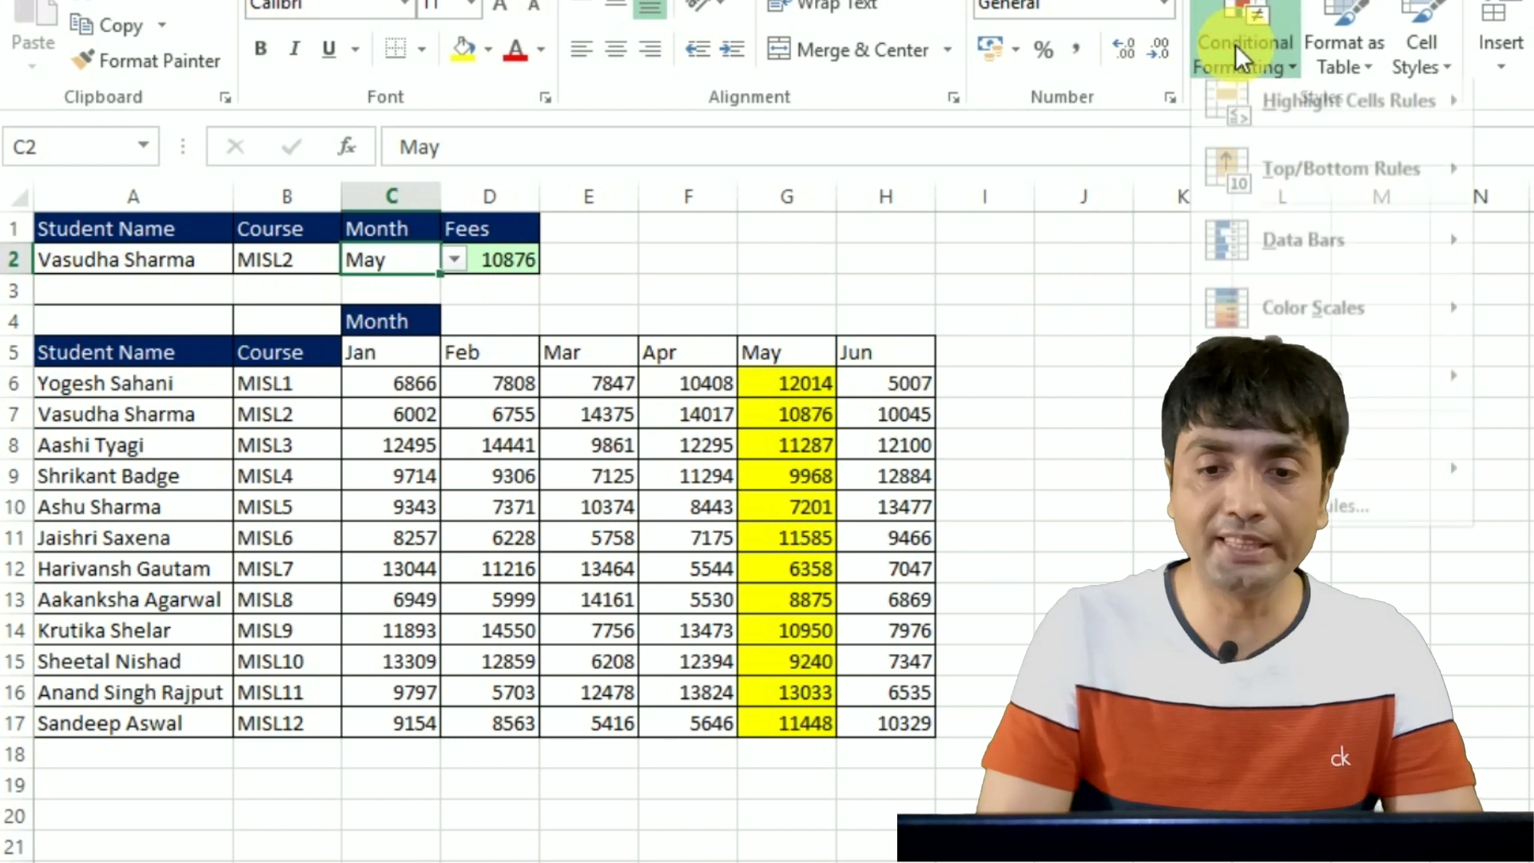
left_click(1350, 520)
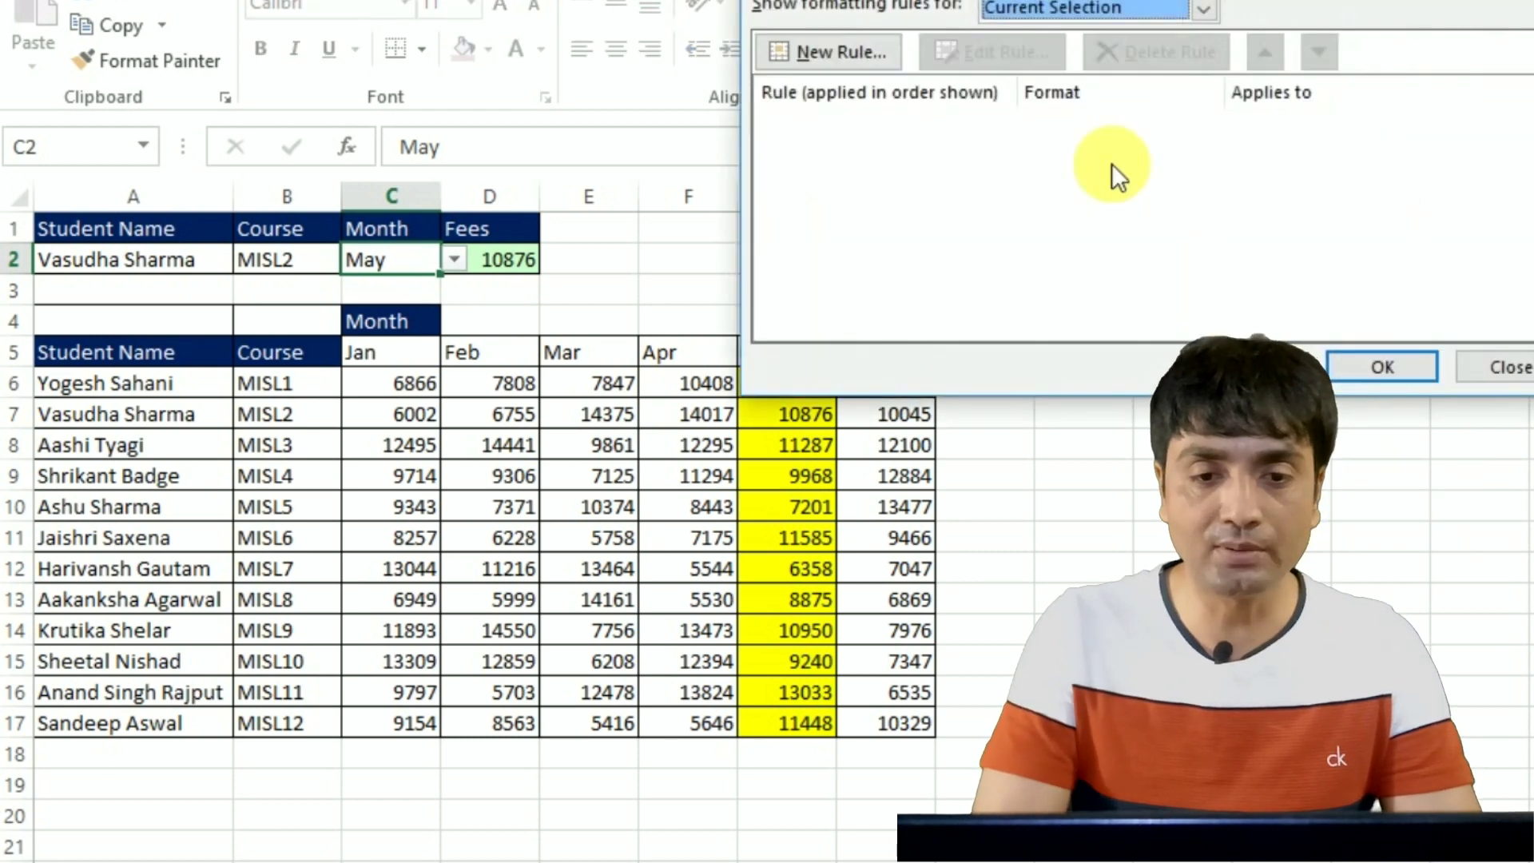
left_click(1051, 18)
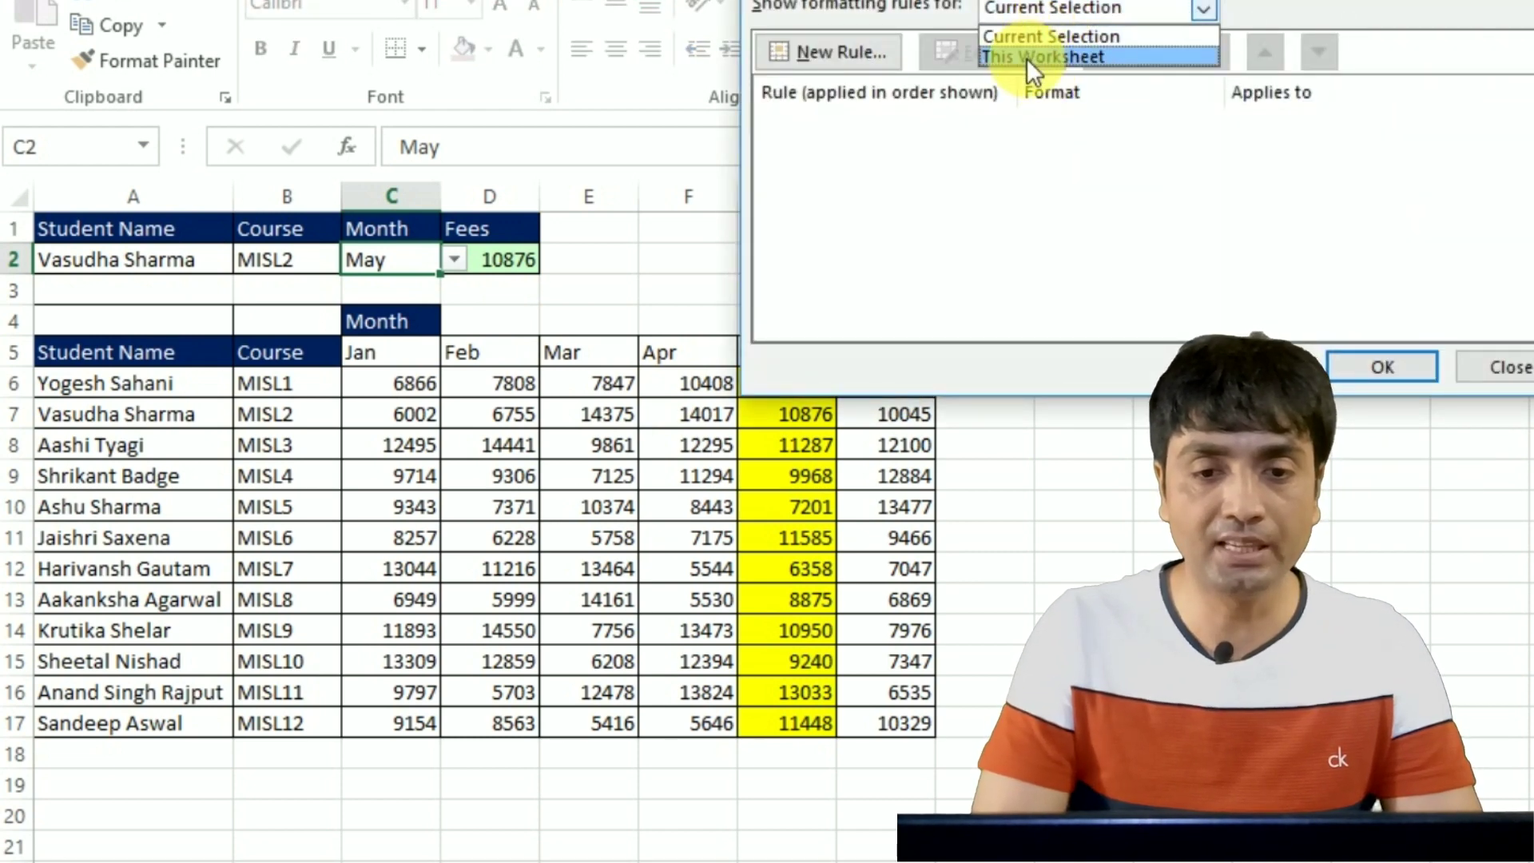
left_click(1028, 59)
left_click(1005, 88)
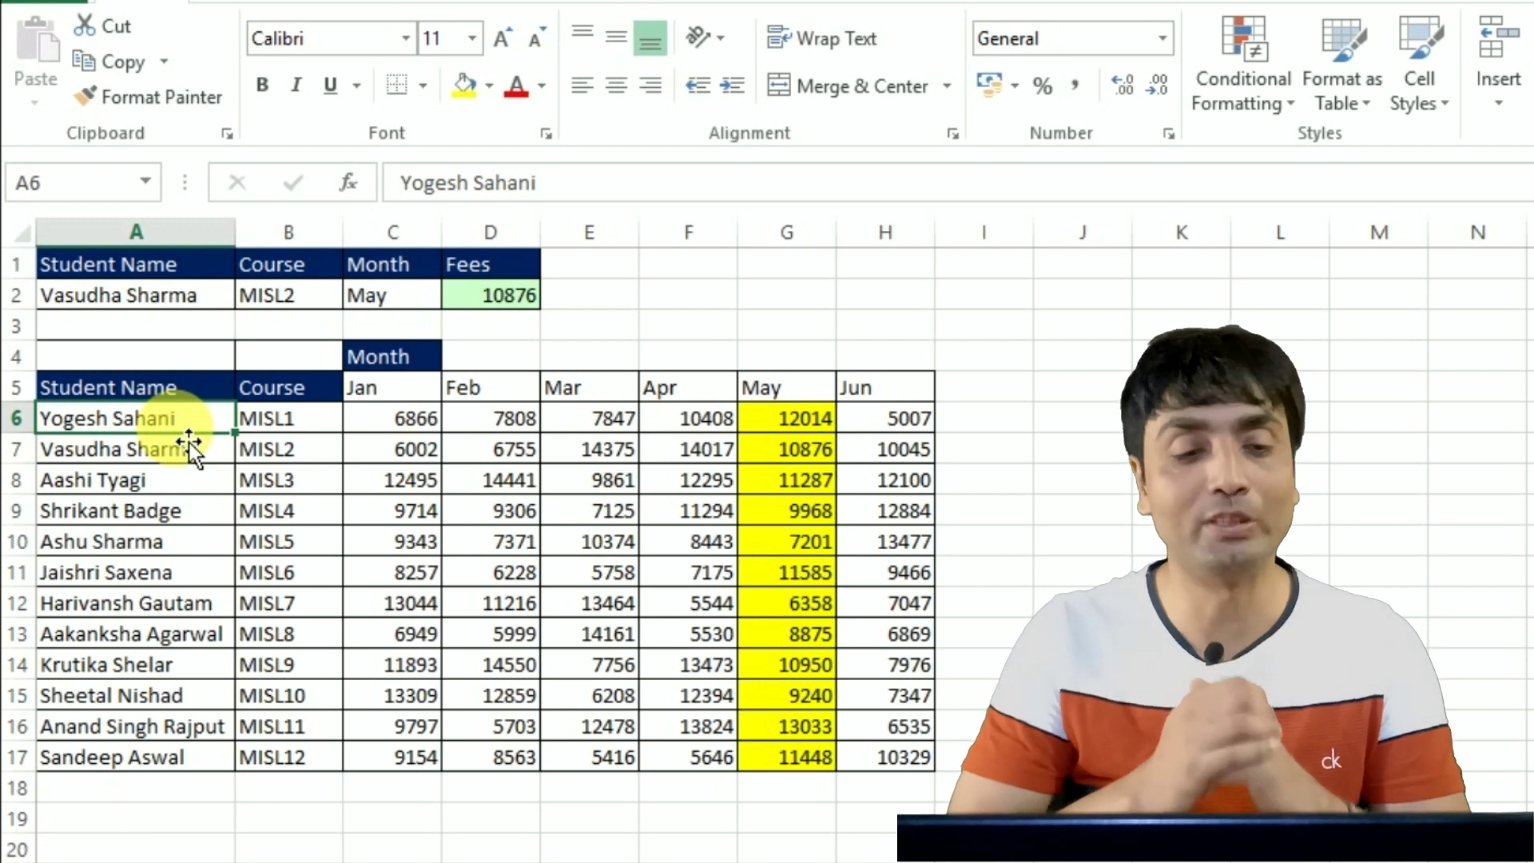
Select the whole fee table and start a formula-based conditional formatting rule with '='
key("ctrl+shift+Right")
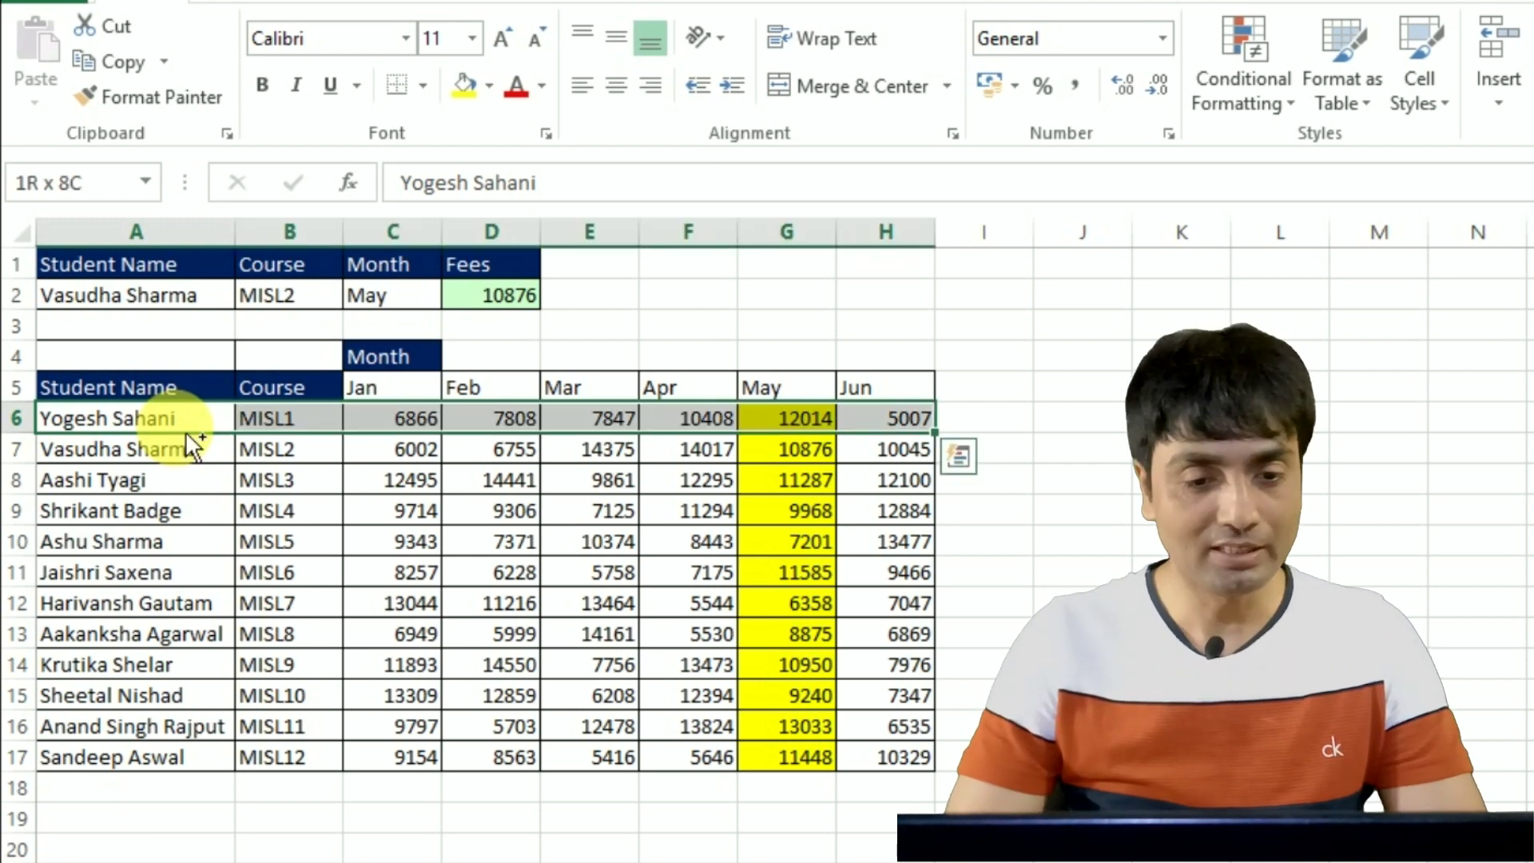
key("ctrl+shift+Down")
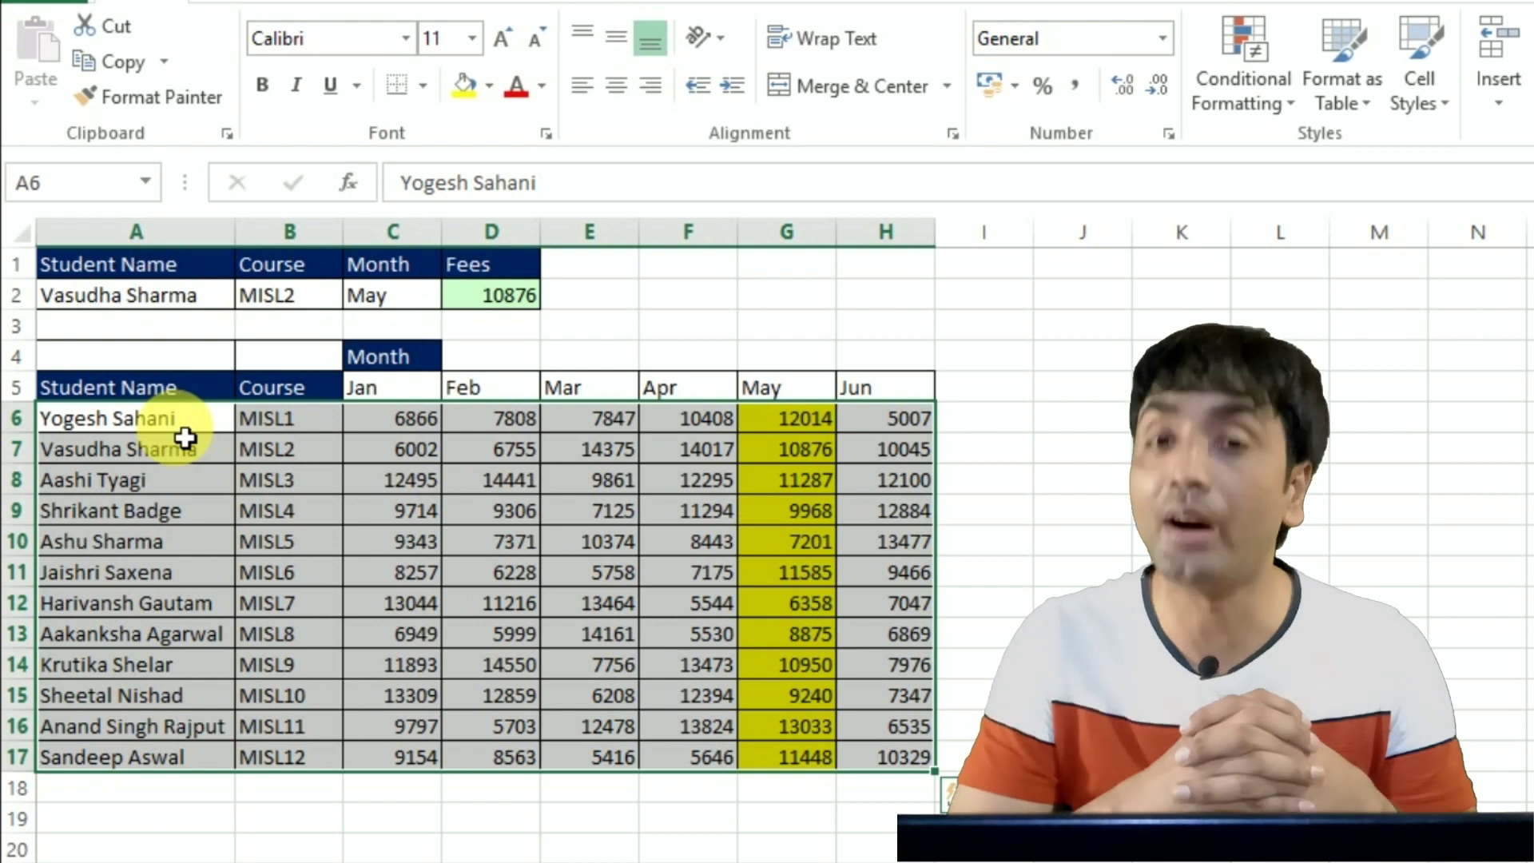
left_click(1275, 83)
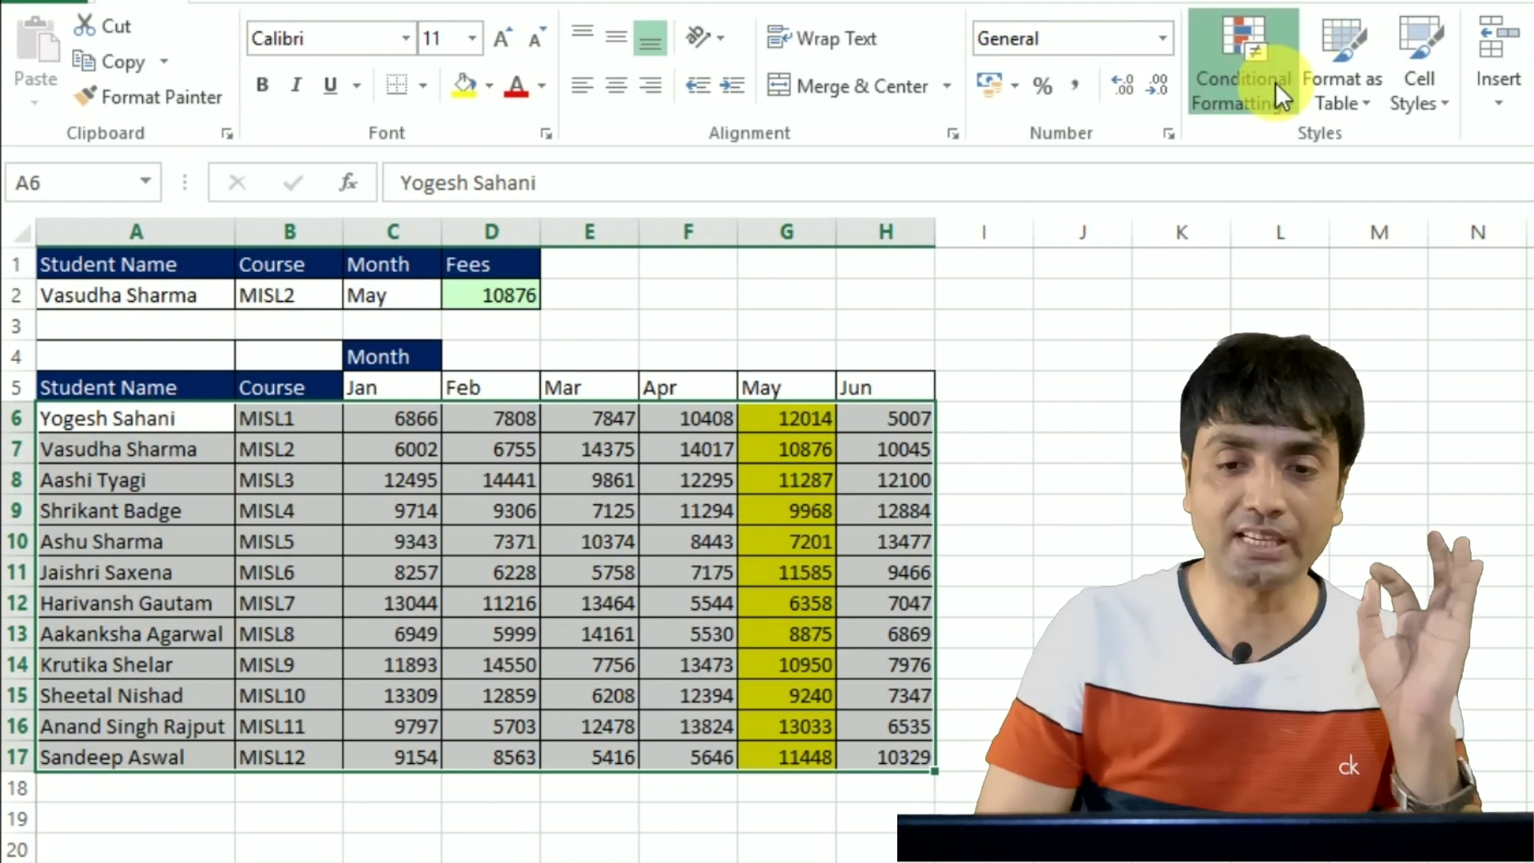
key("Escape")
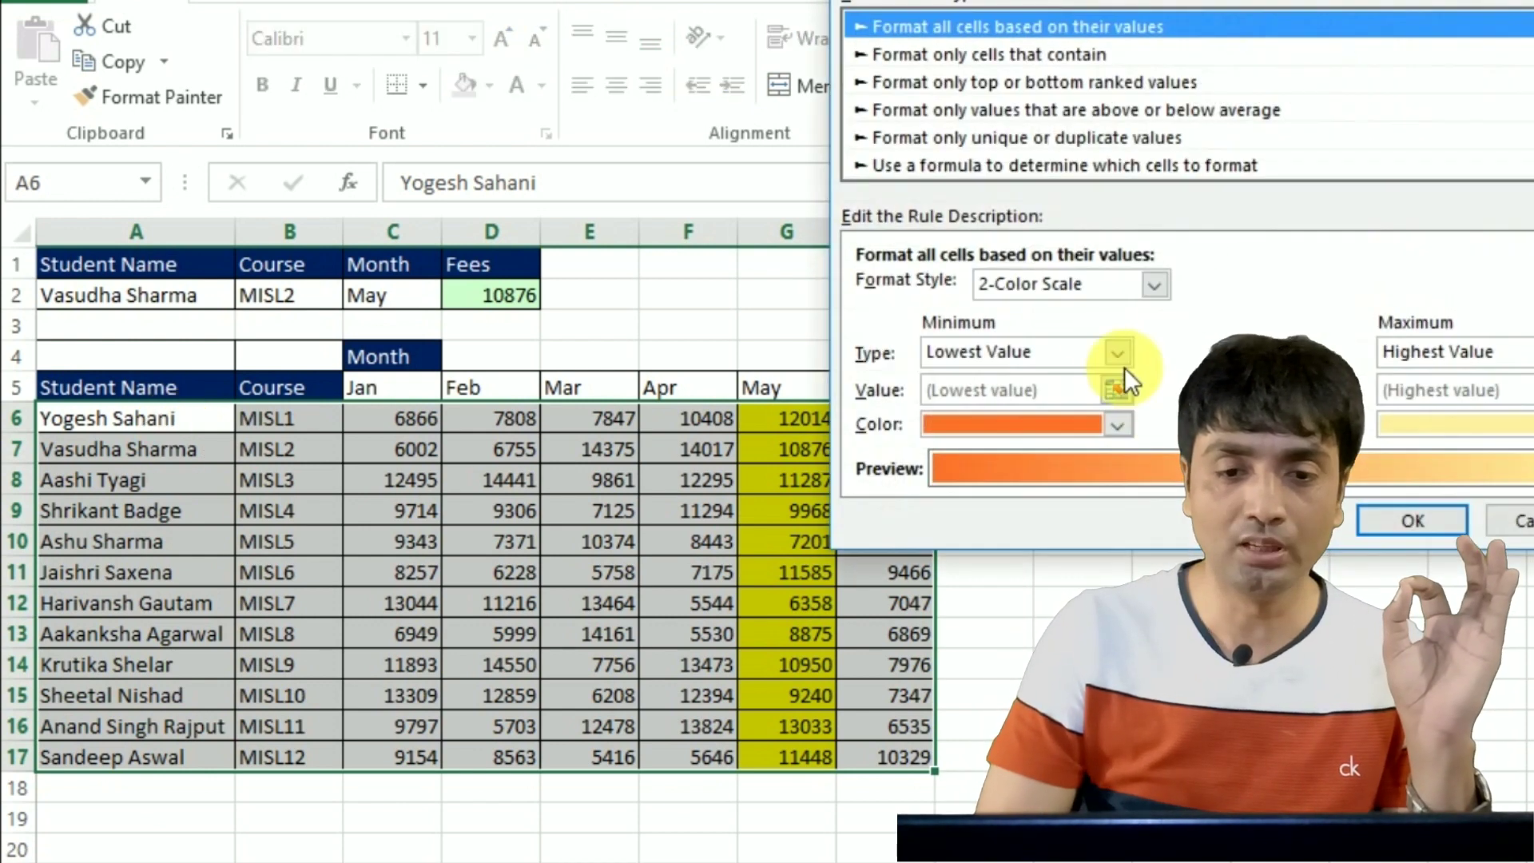
left_click(1025, 165)
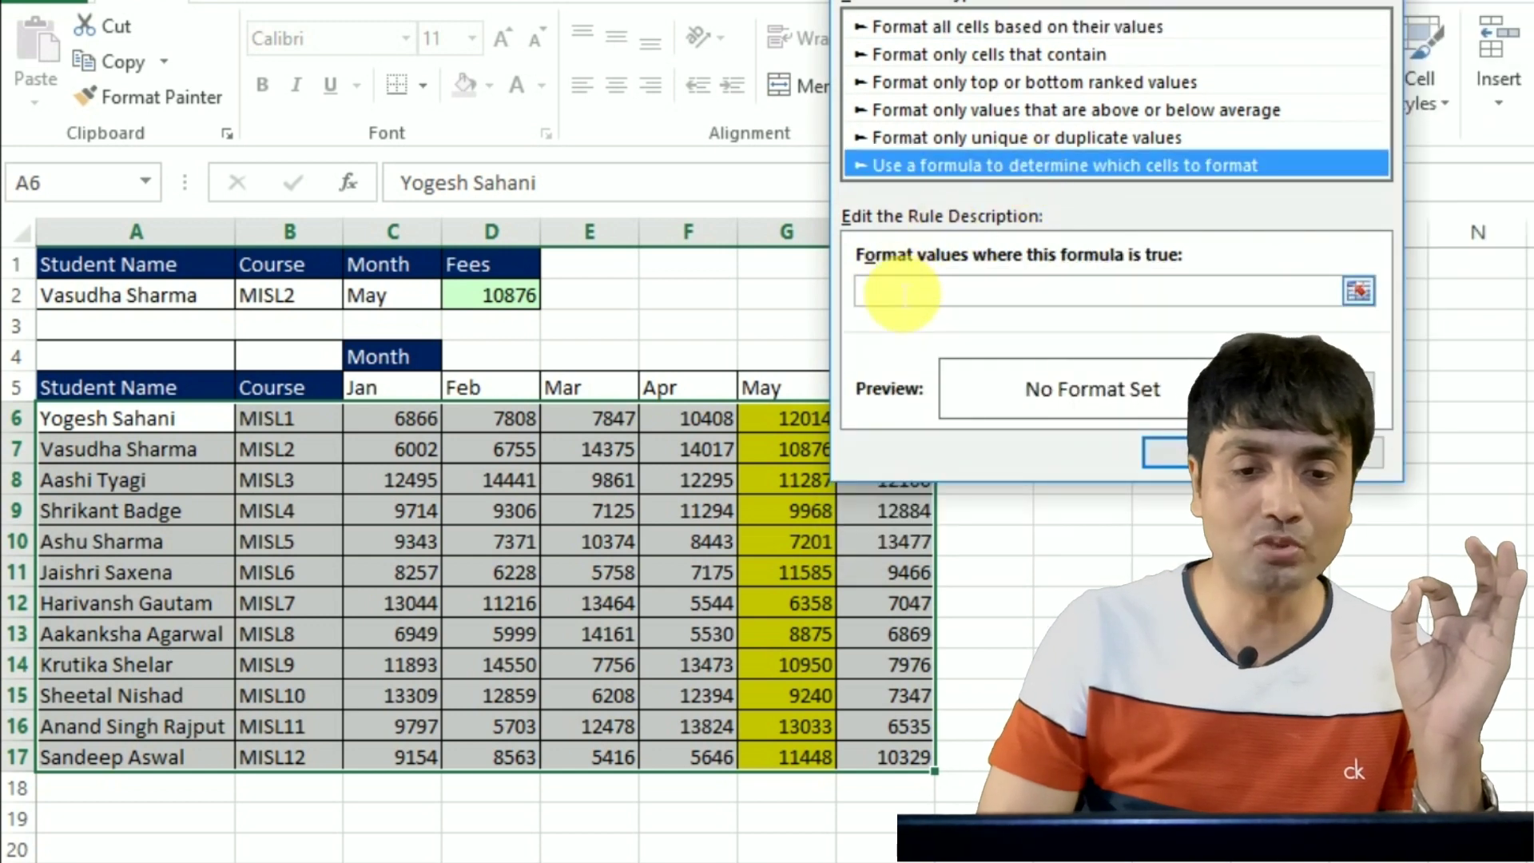
left_click(901, 292)
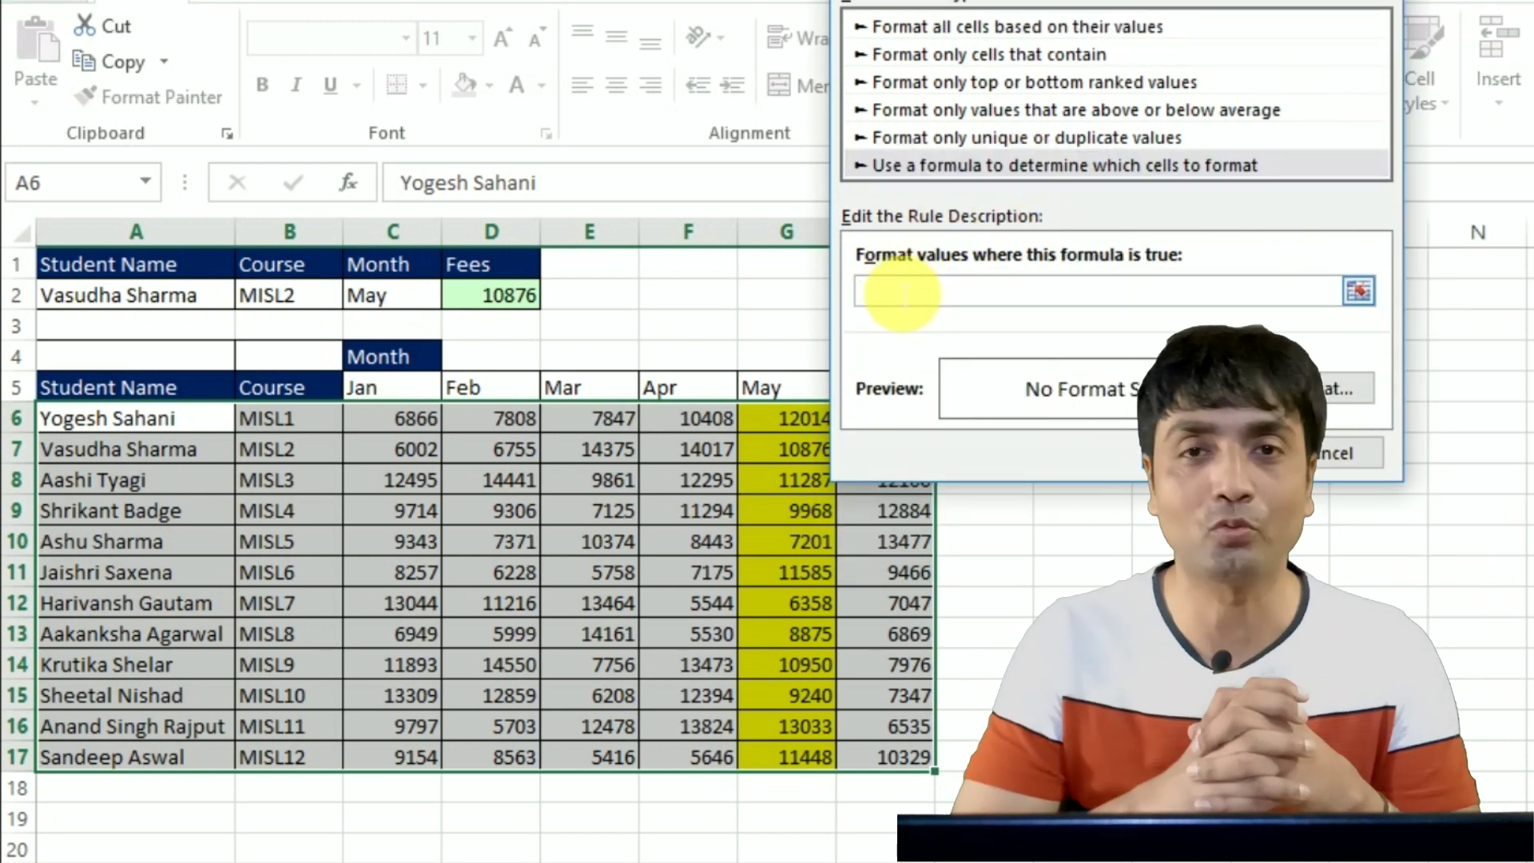
type("=A")
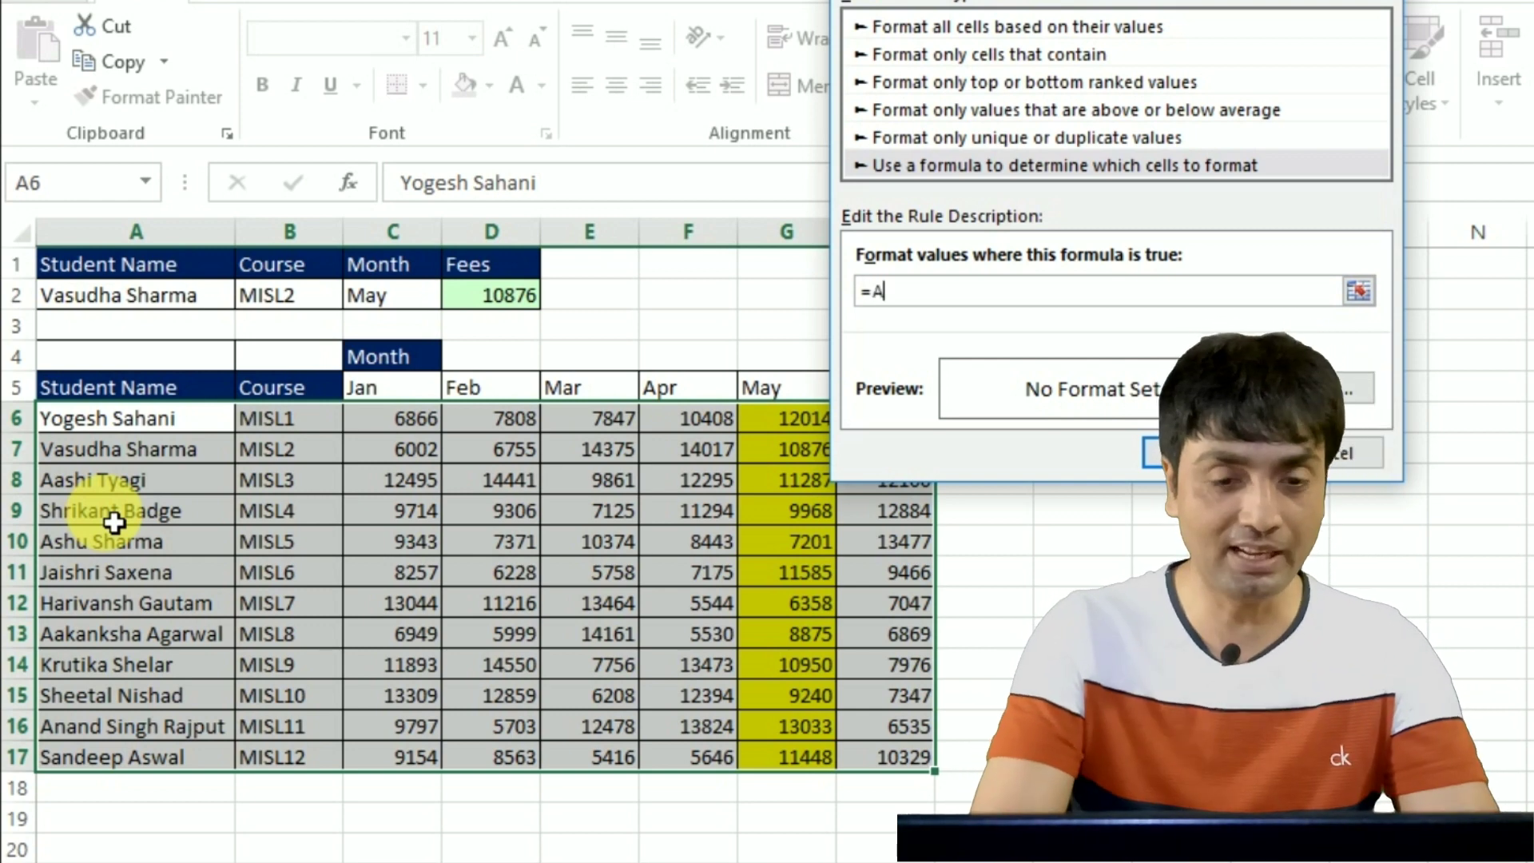
Build the AND formula with VLOOKUP checks of $A5 against A2 and $B5 against B2 (B6:B17)
type("(")
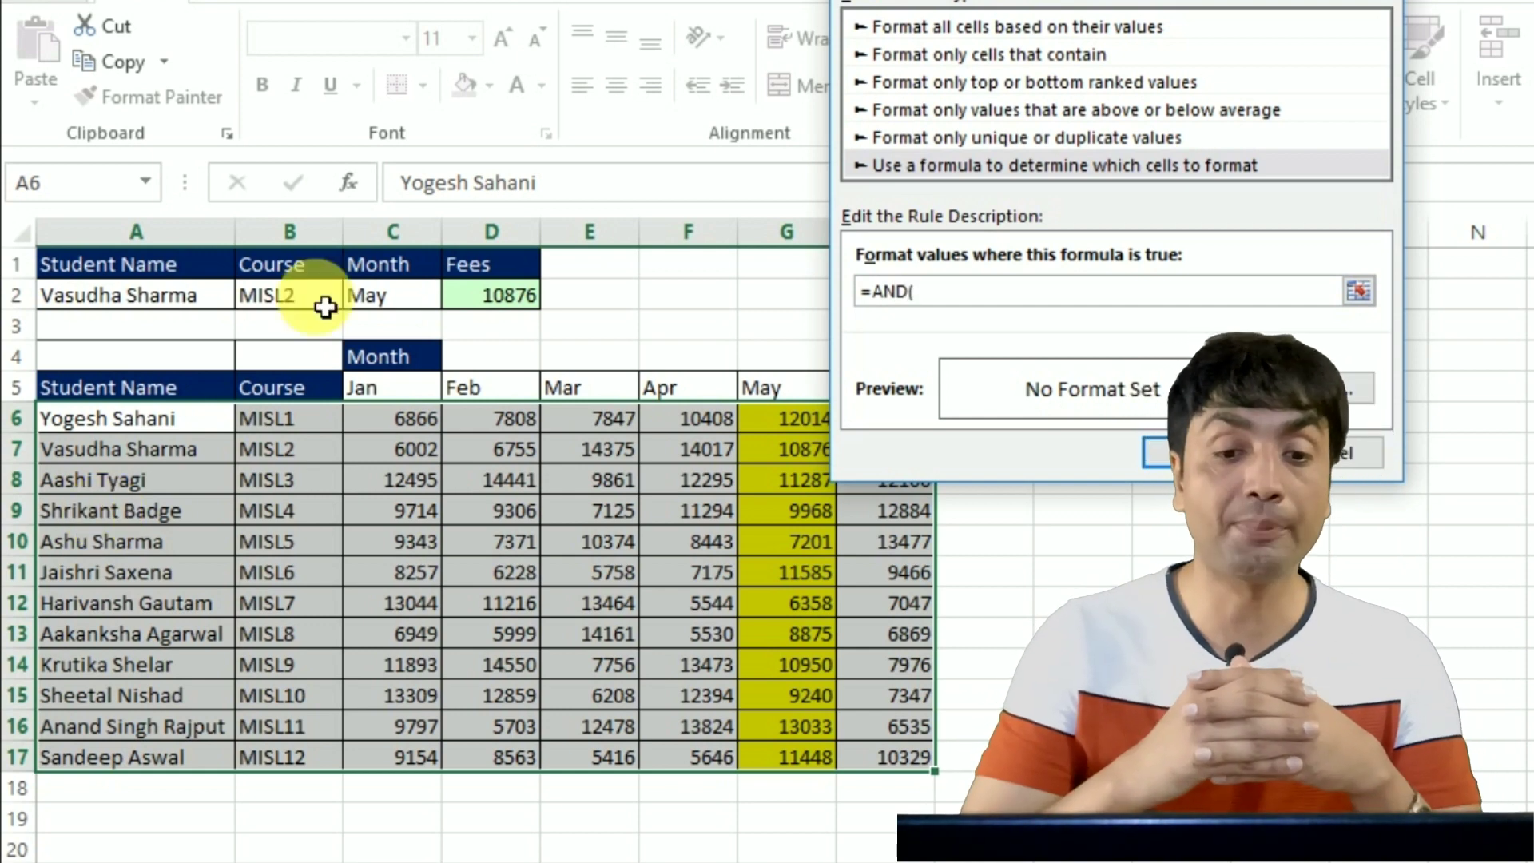
left_click(133, 397)
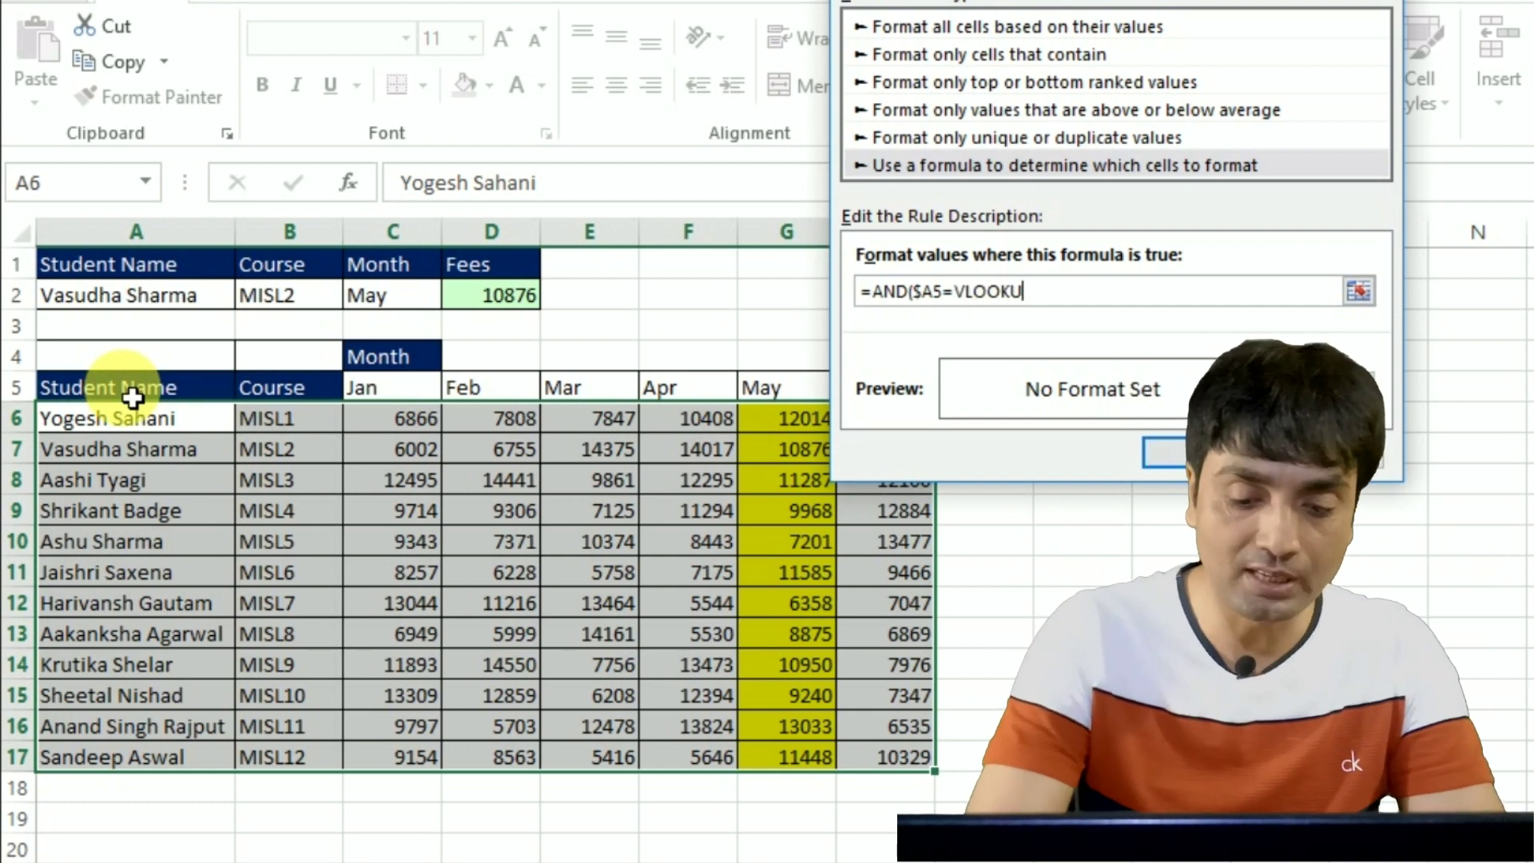
type("P($A$2,$A$6:$A$17")
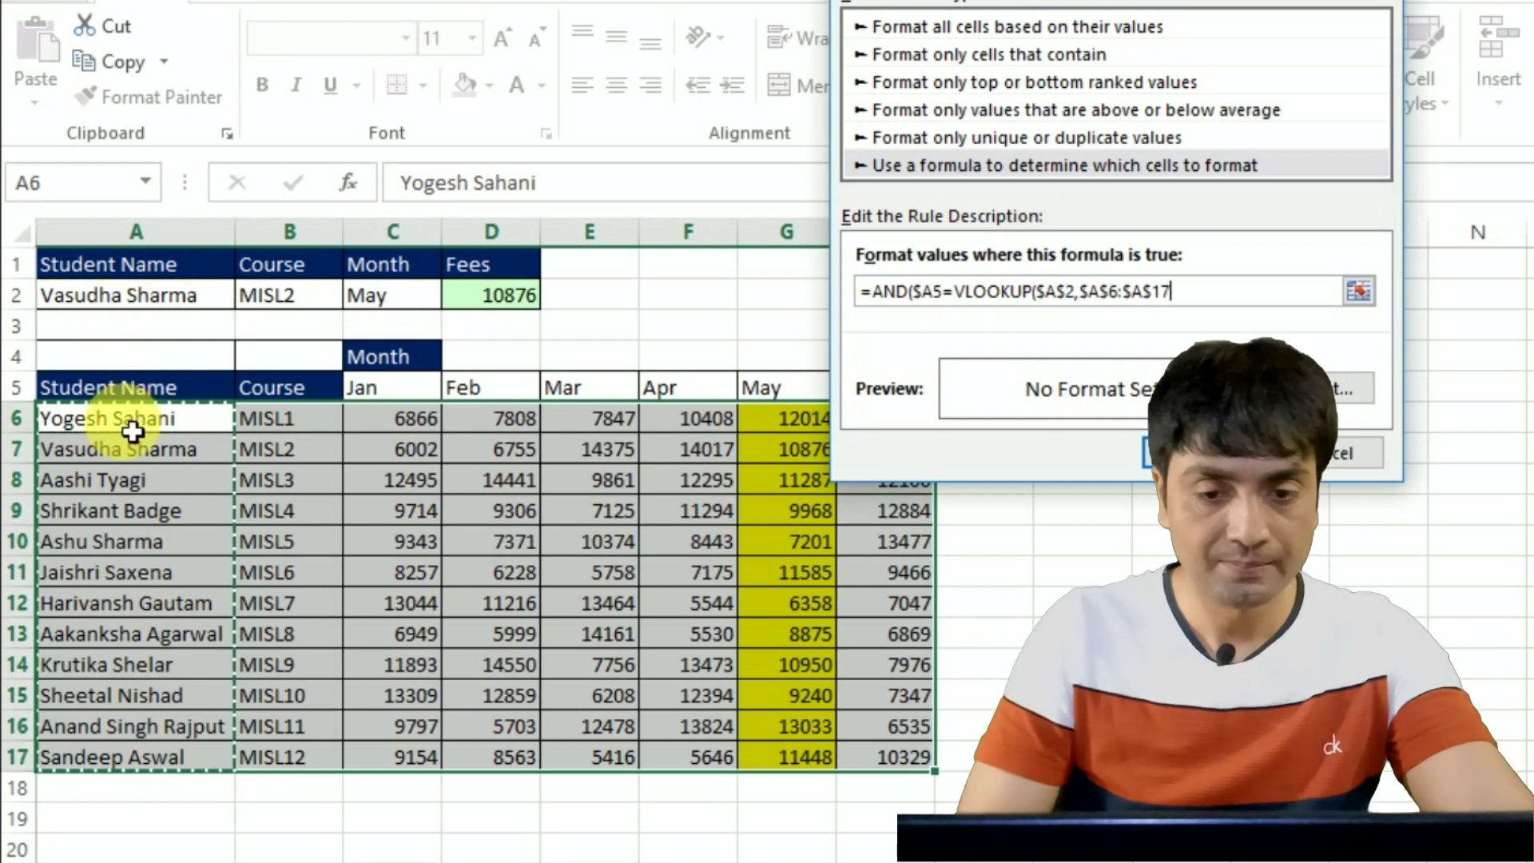
type(",1,0")
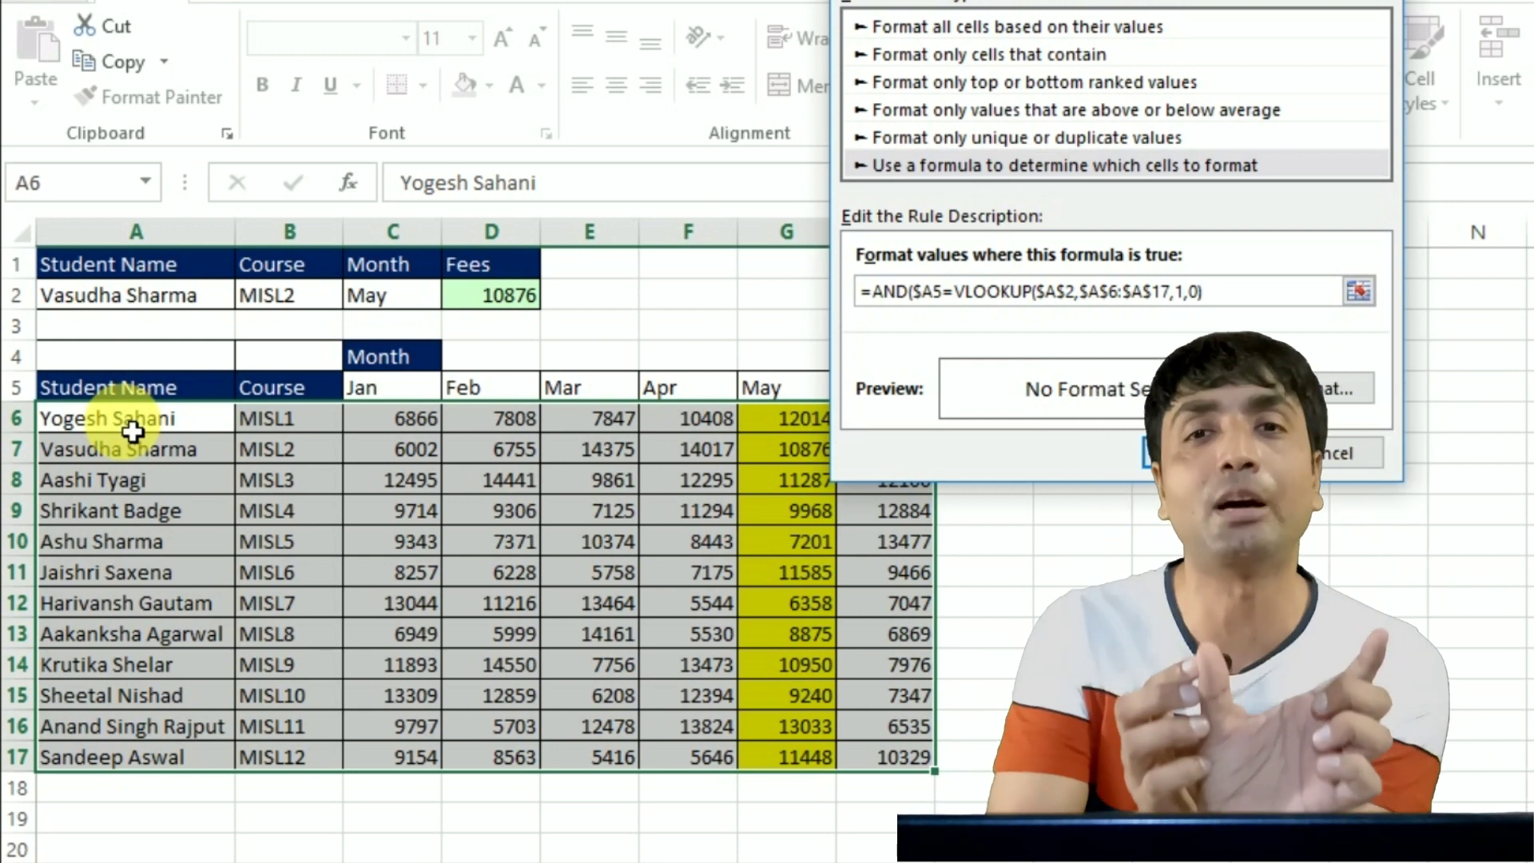
type(",")
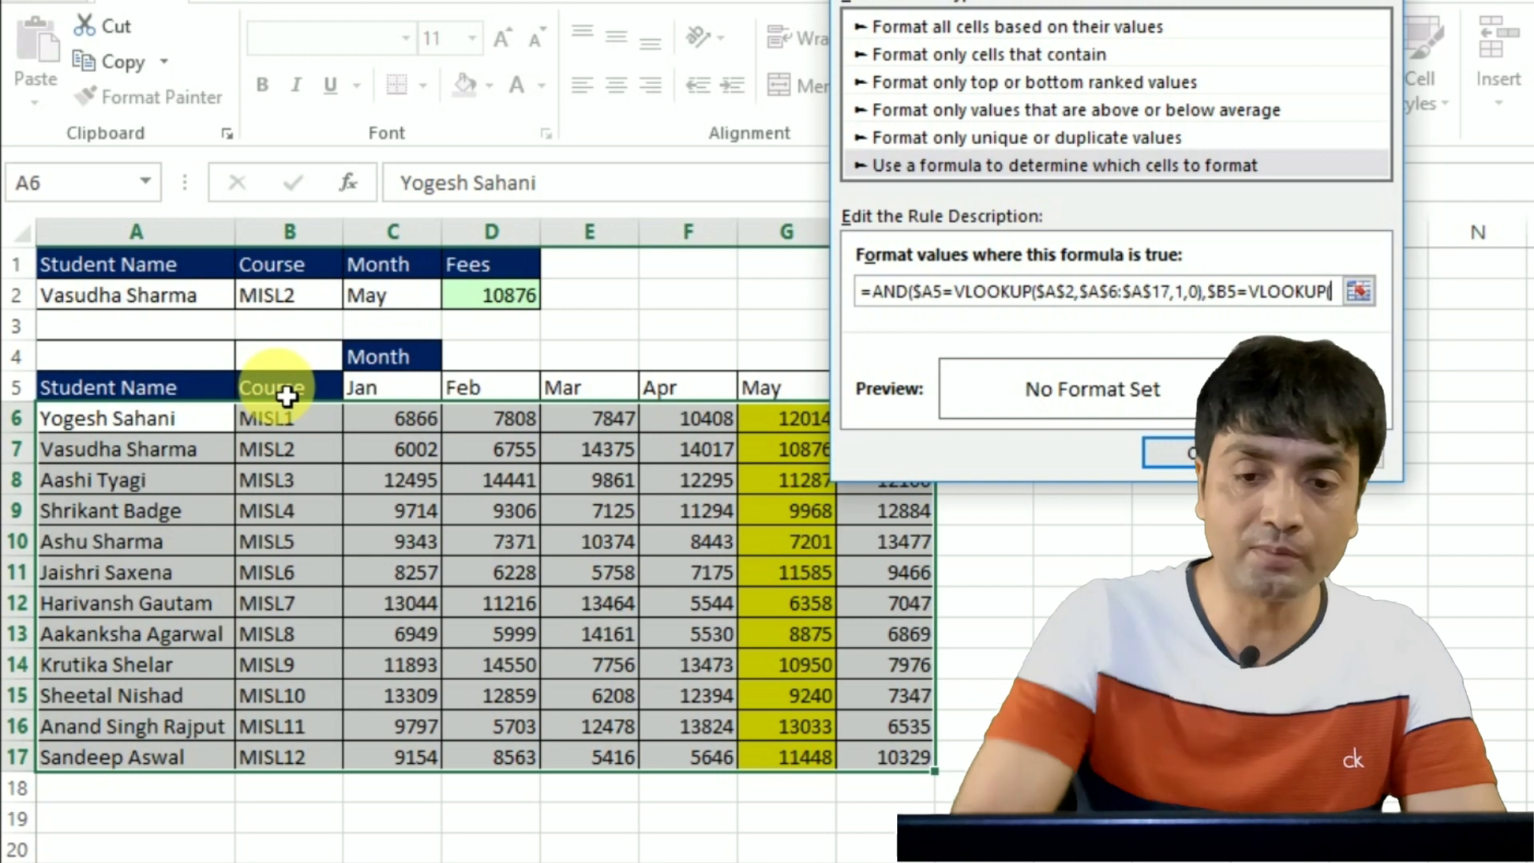
left_click(293, 308)
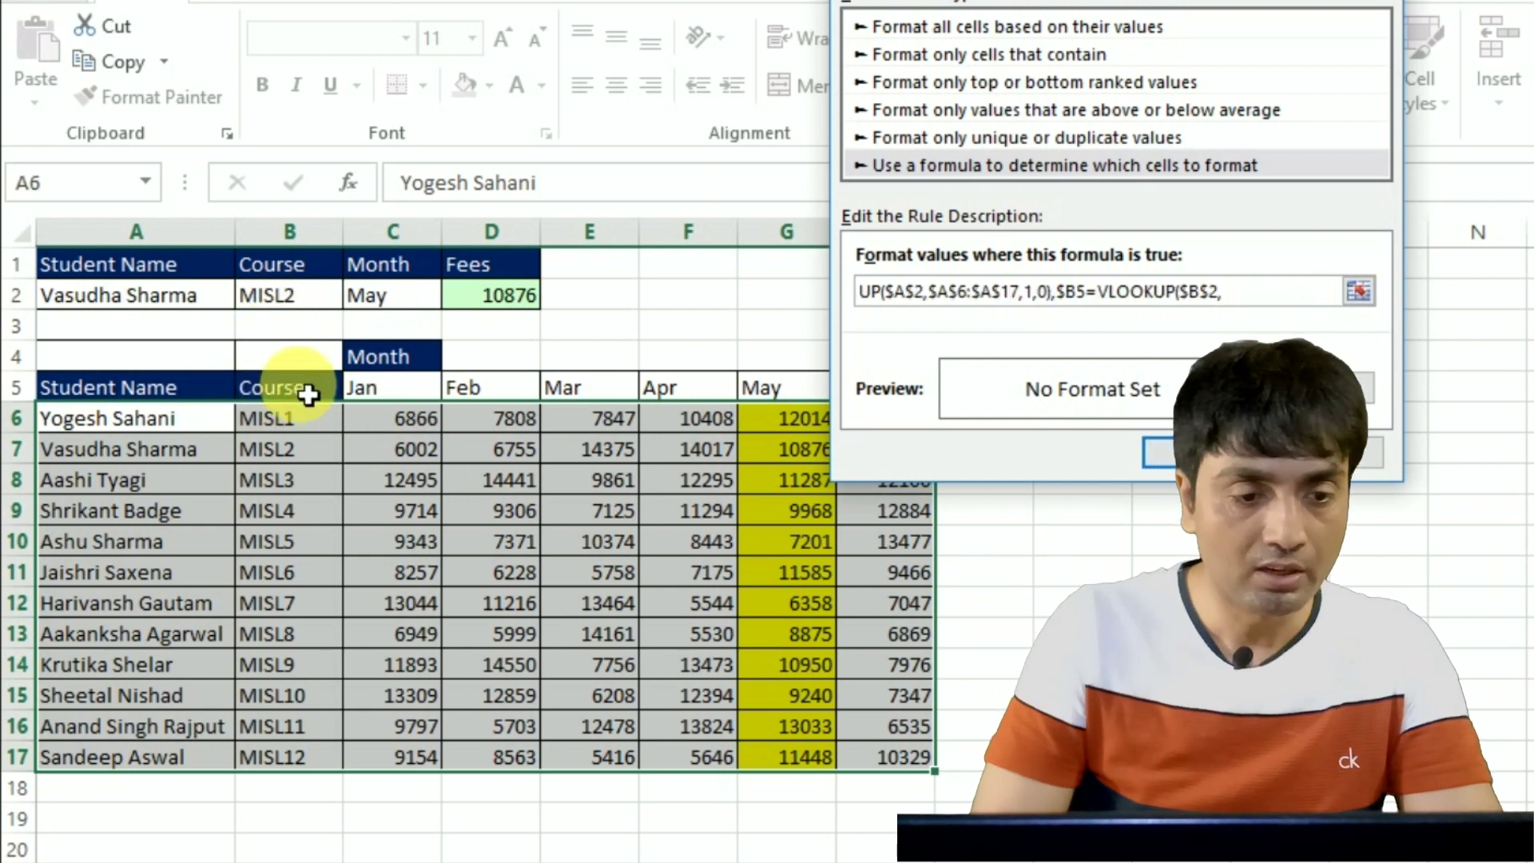
key("ctrl+shift+Down")
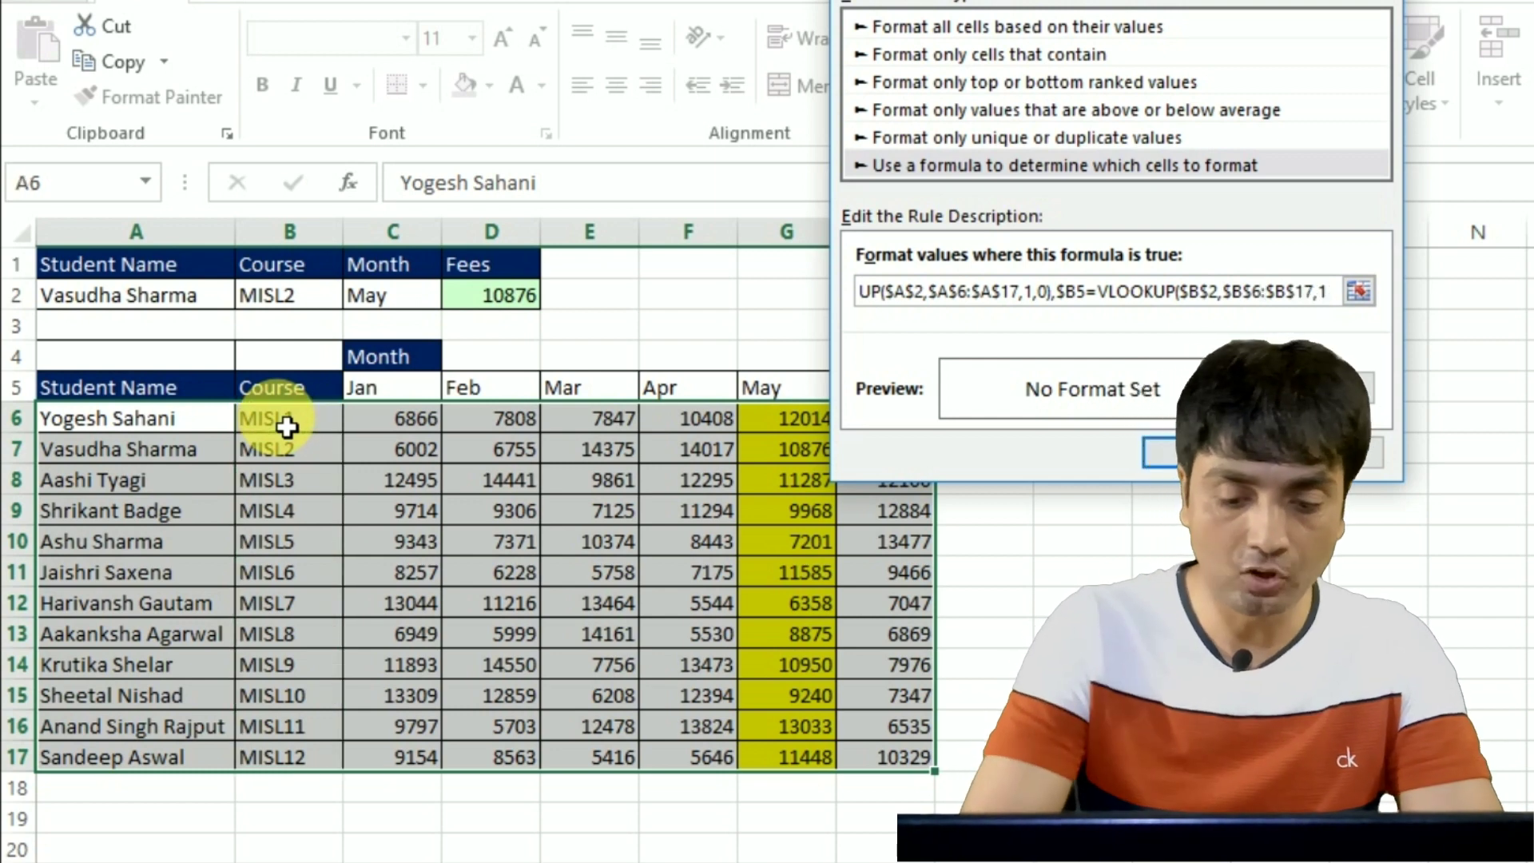
type(",0")
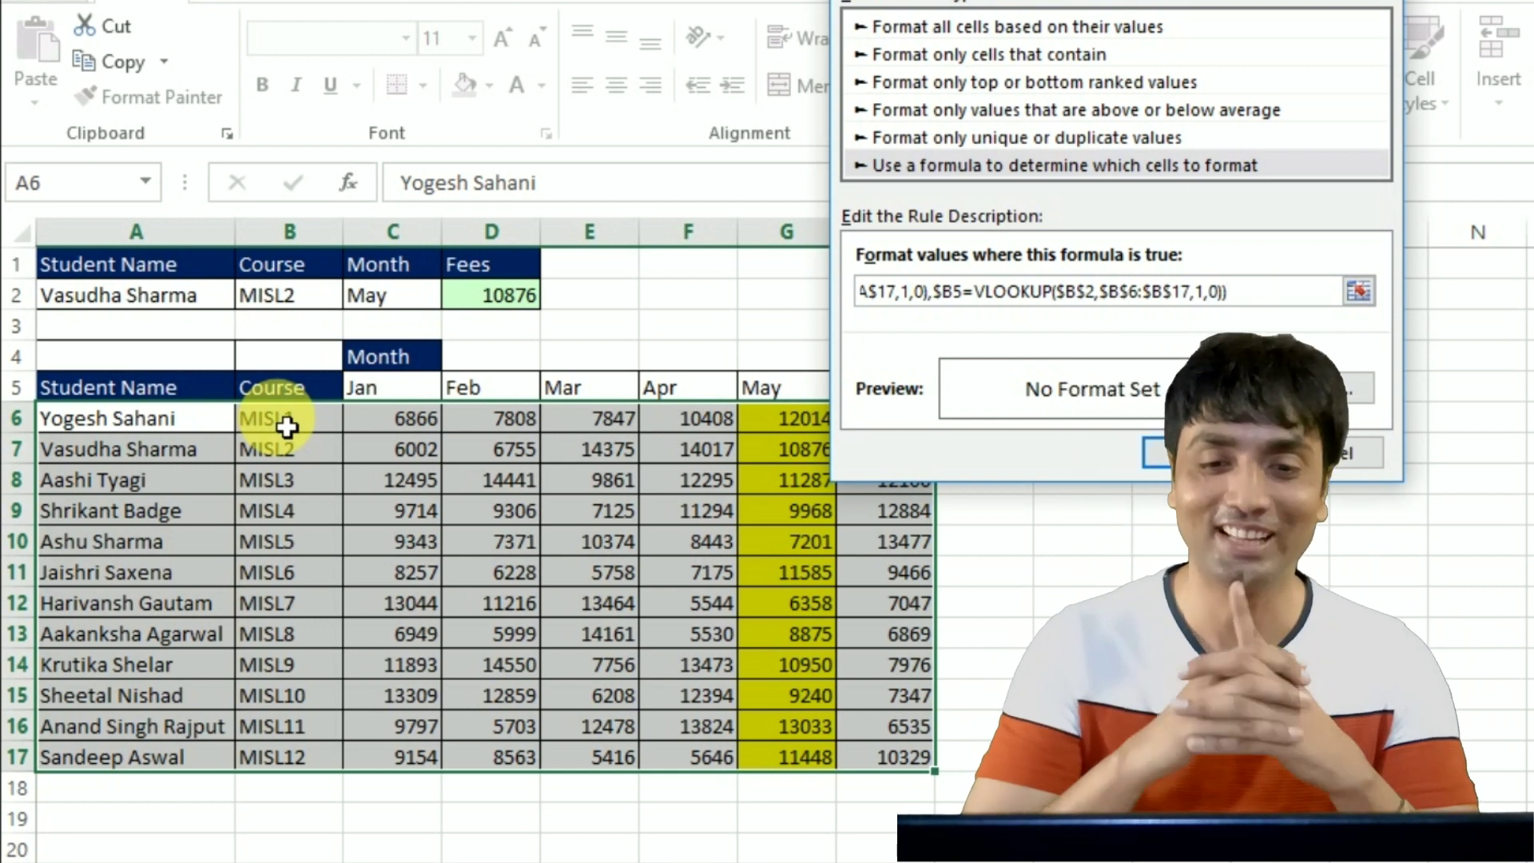
Give the row-matching rule a dark orange fill and apply it
left_click(1334, 388)
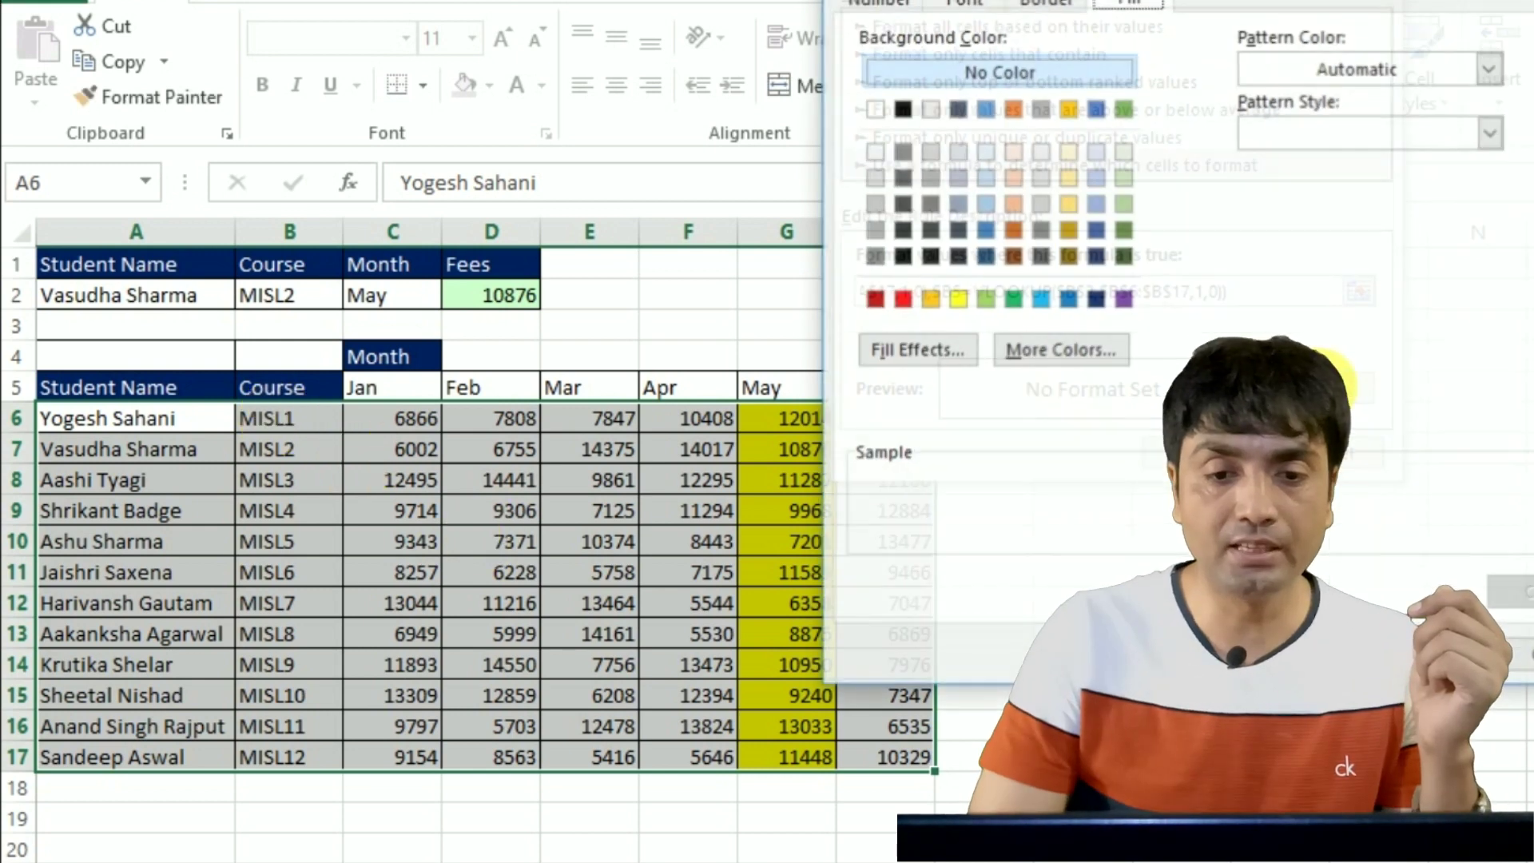
left_click(1012, 231)
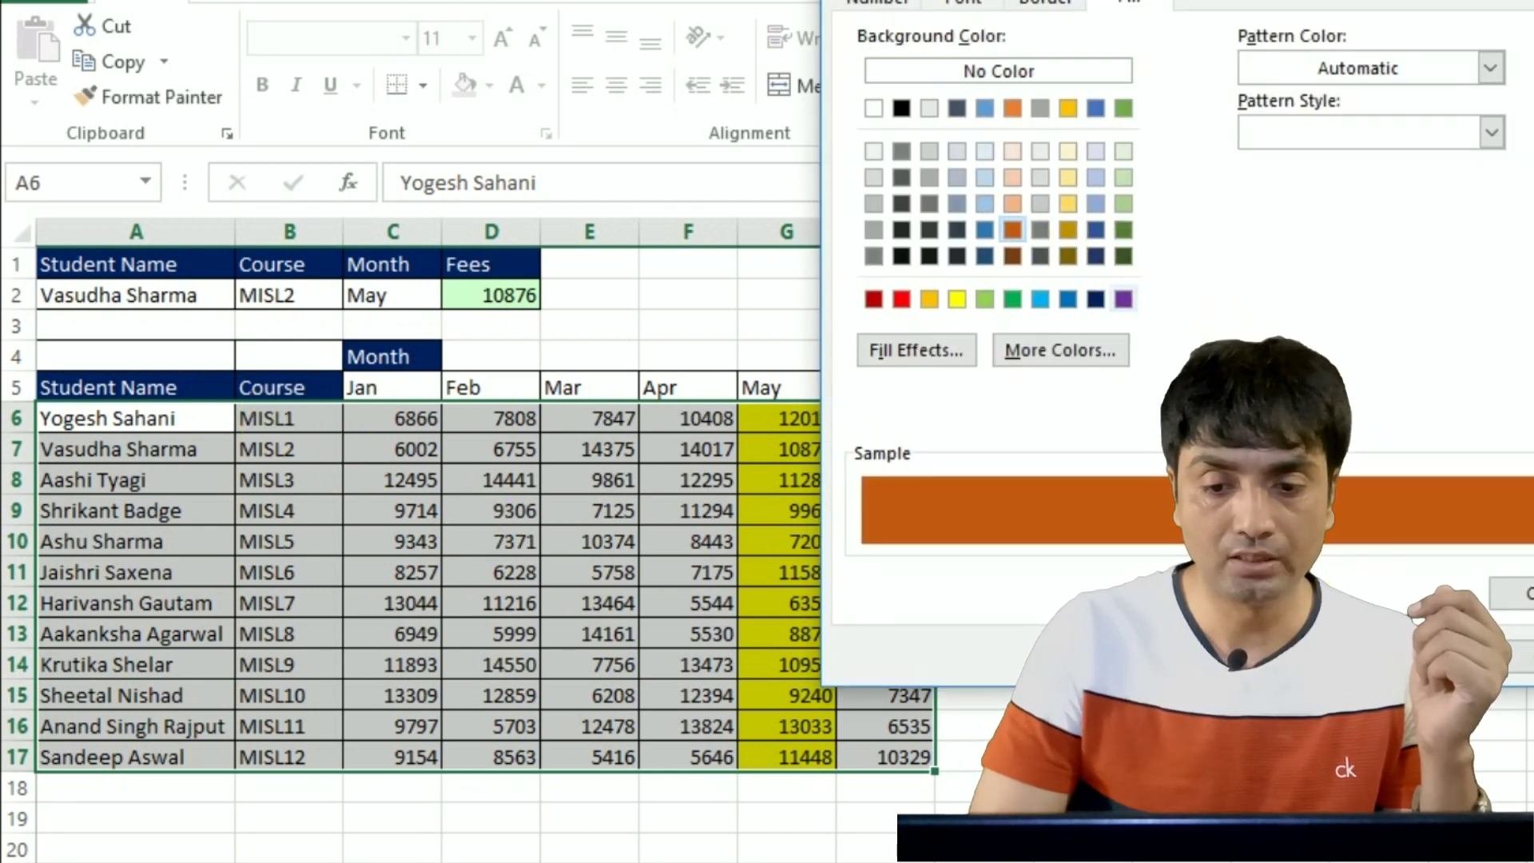
key("Return")
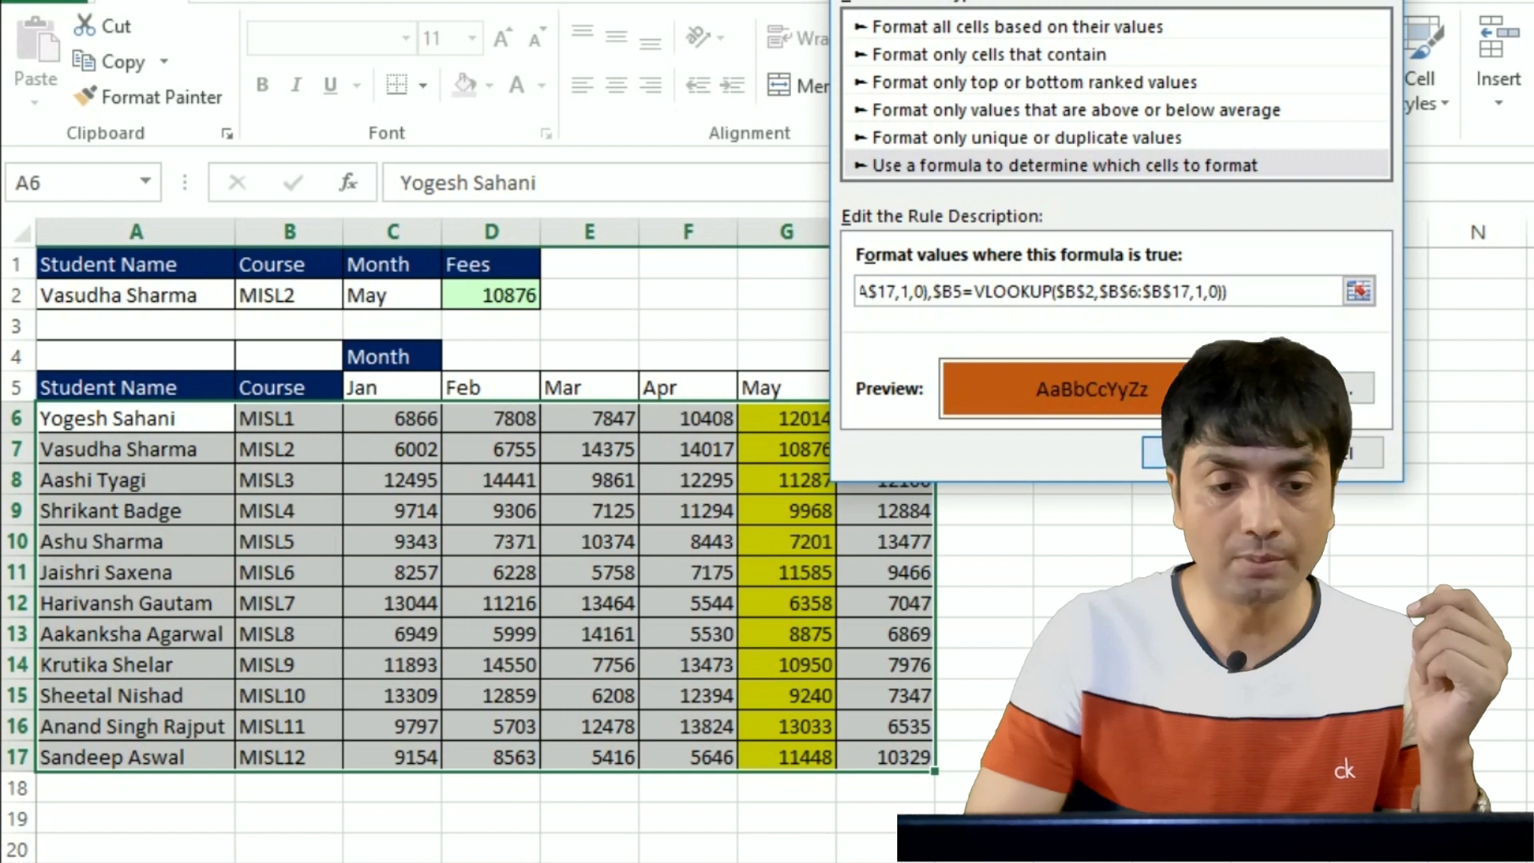
key("Return")
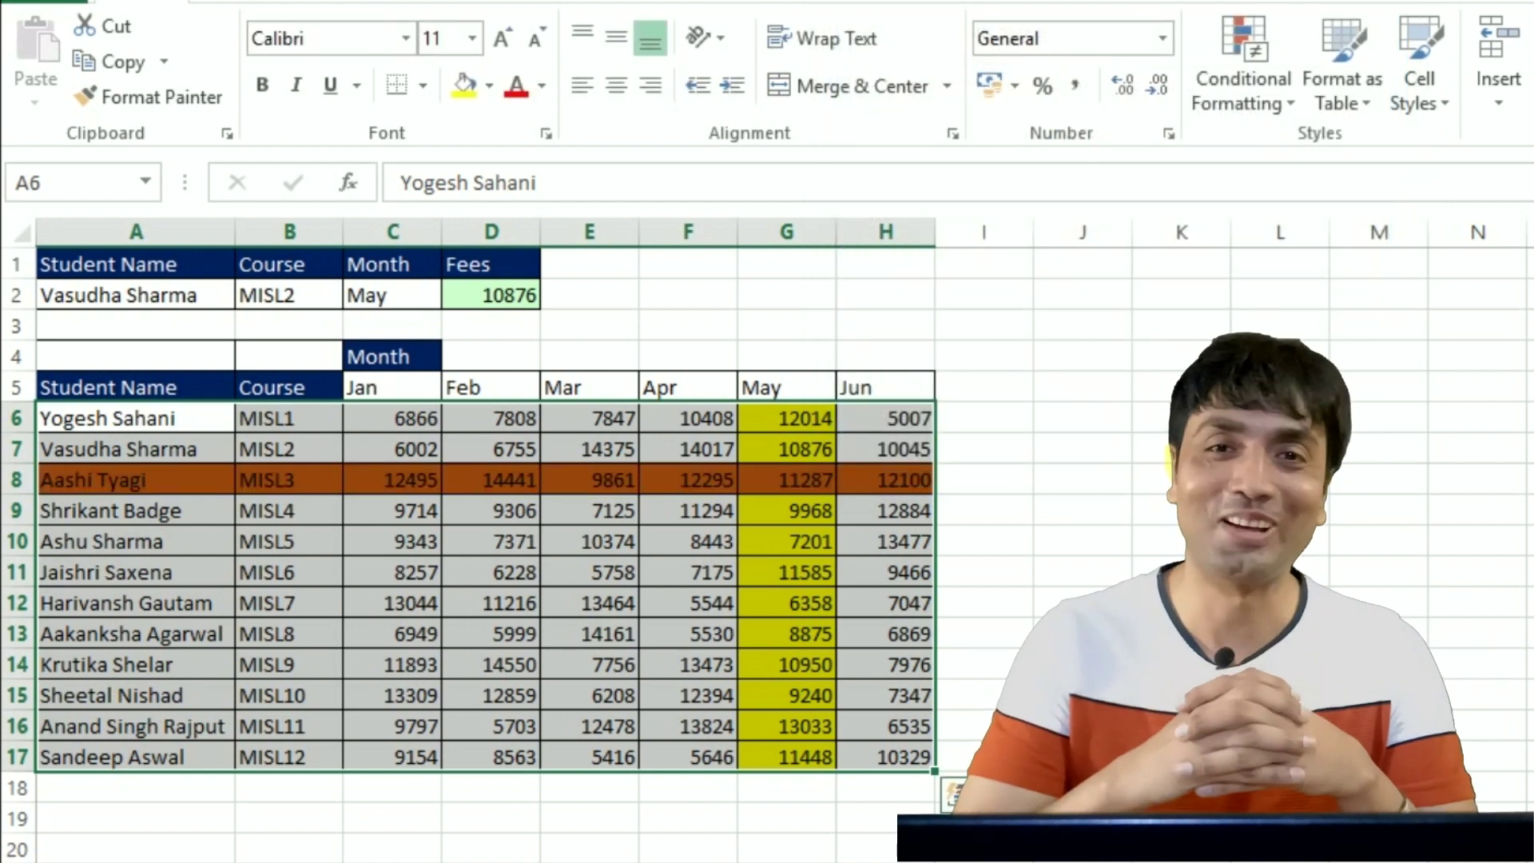
Choose a student in A2 and course MISL5 in B2, so Fees returns 7201 and row 11 is shaded
left_click(212, 296)
left_click(248, 295)
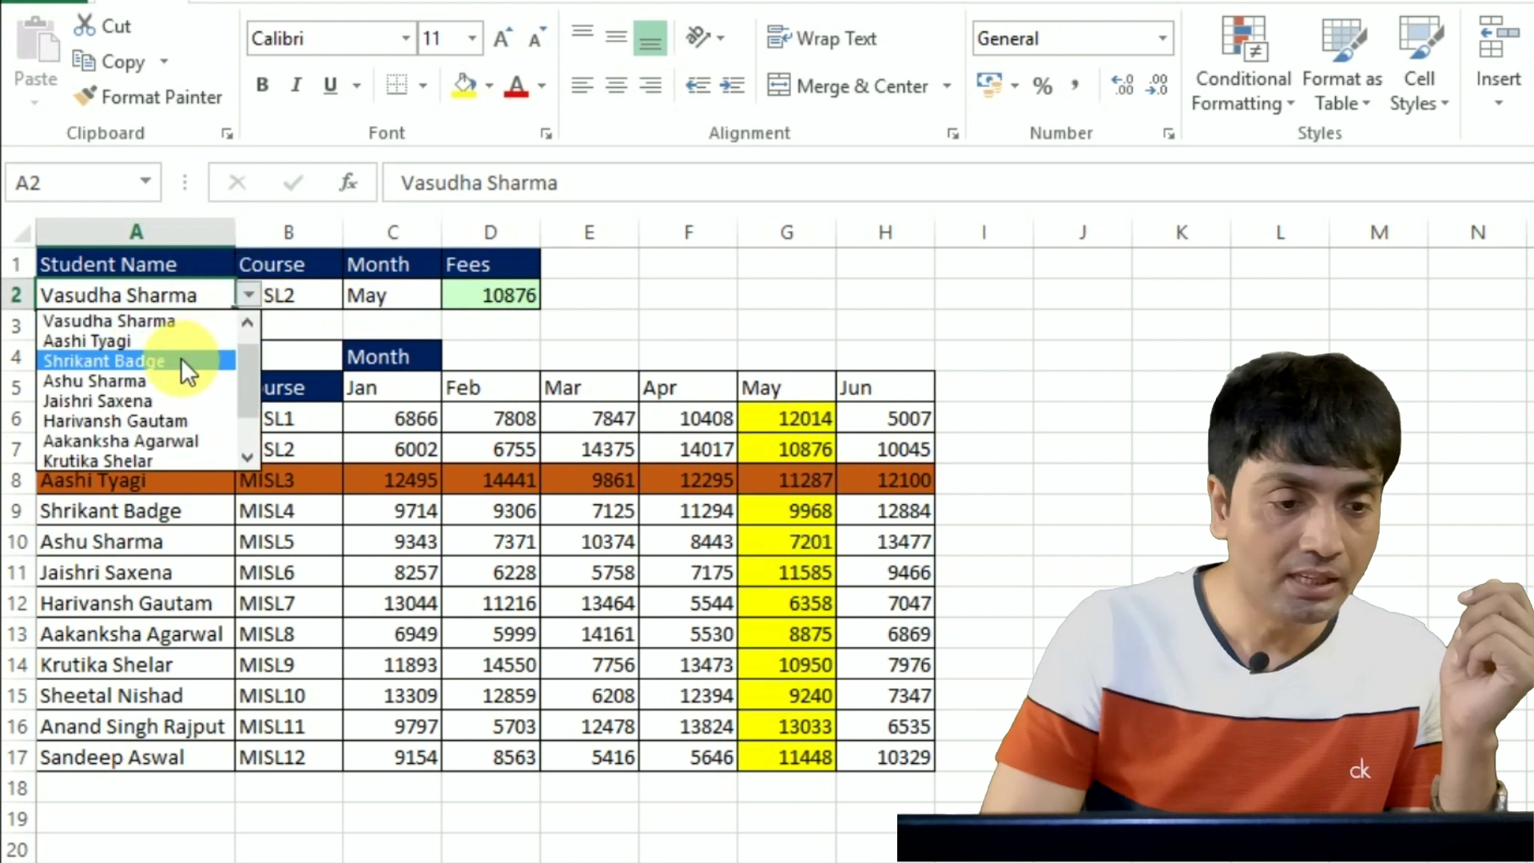
left_click(161, 379)
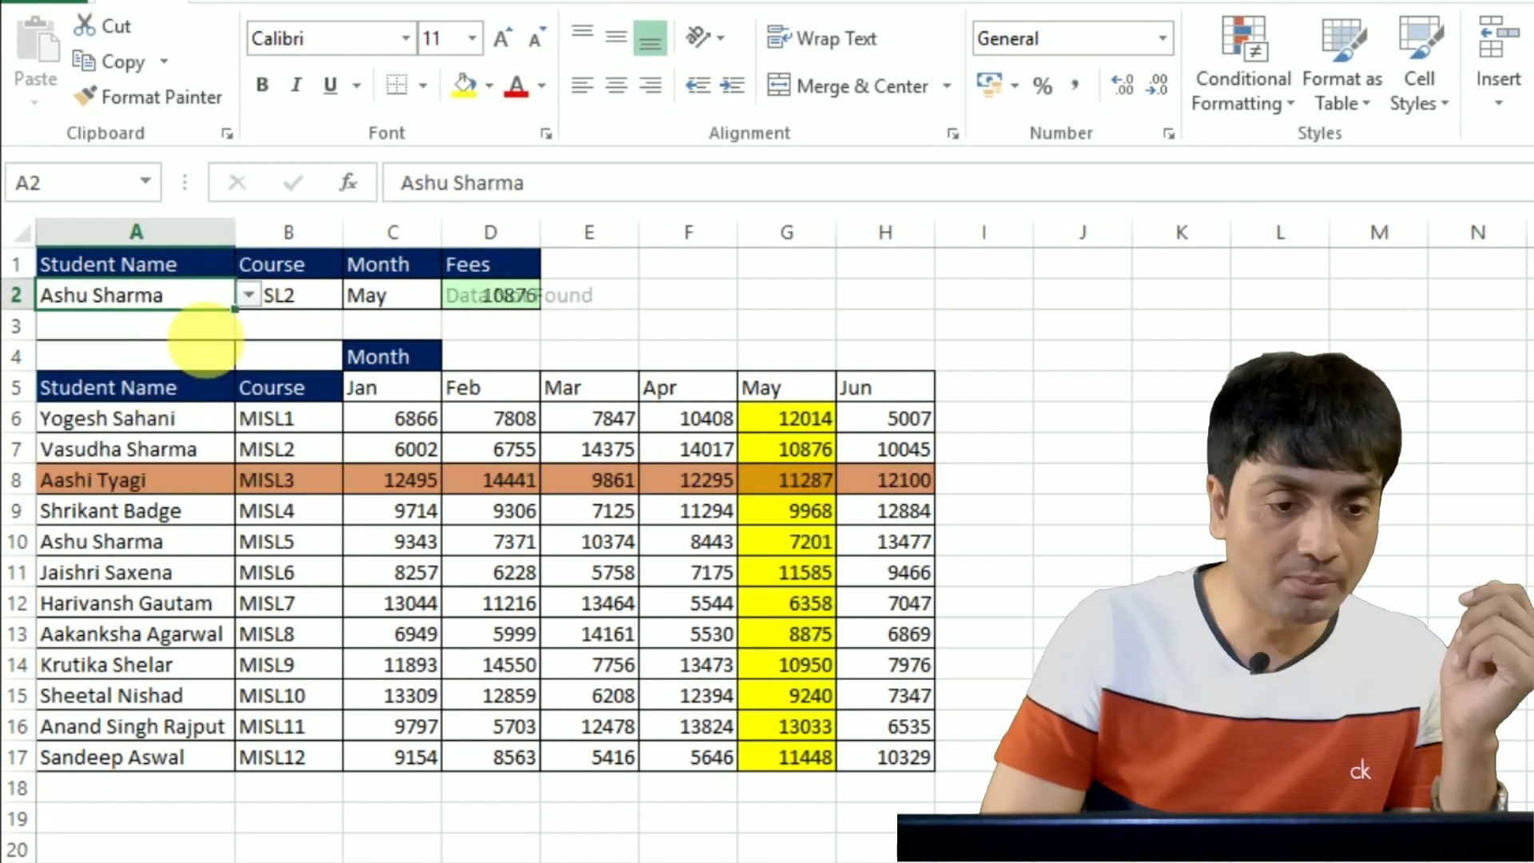
left_click(320, 300)
left_click(355, 294)
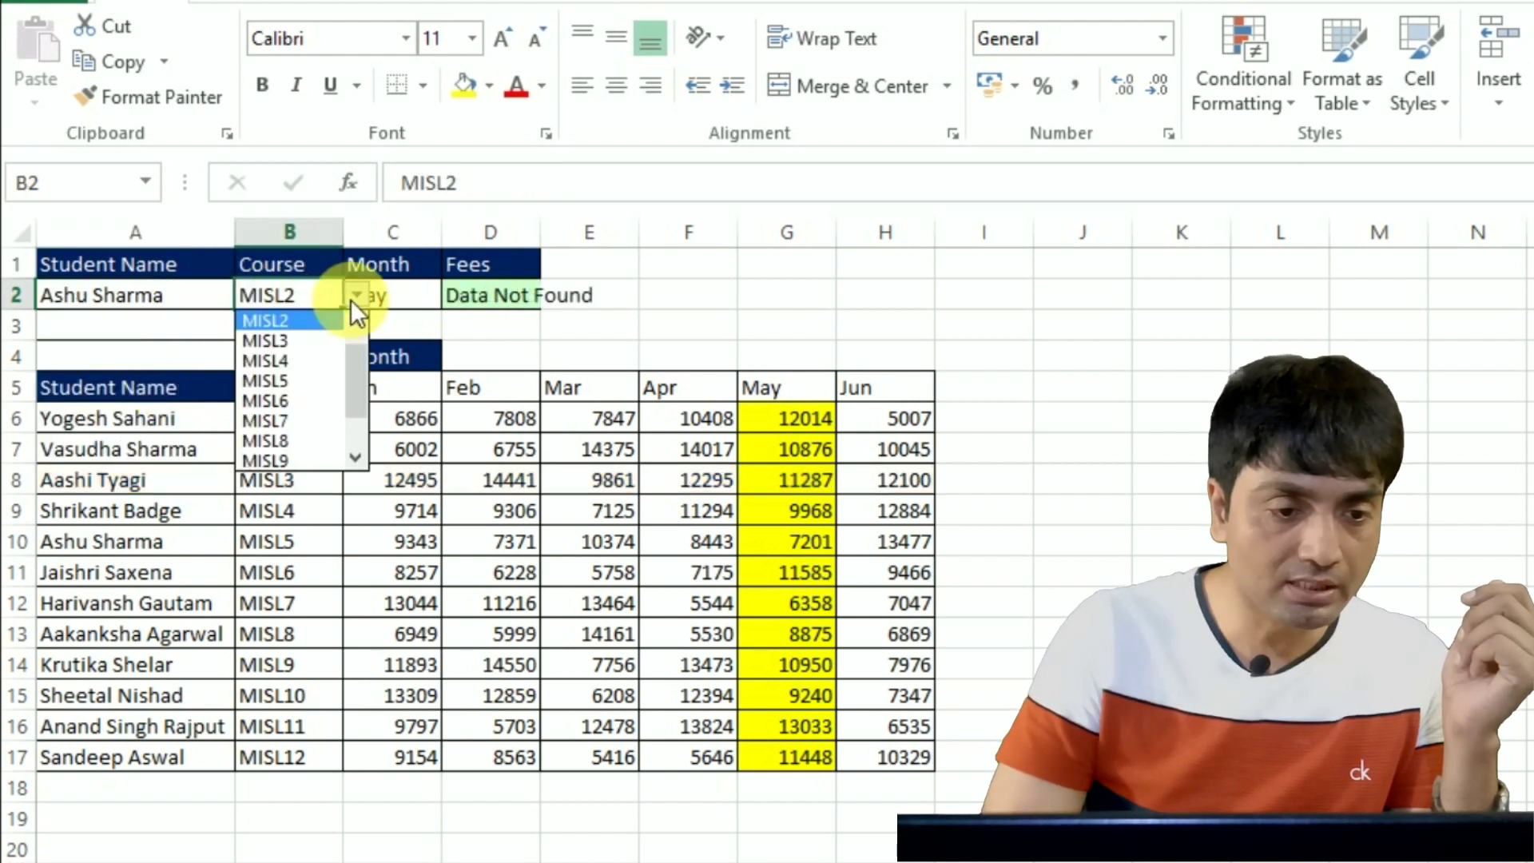
left_click(324, 371)
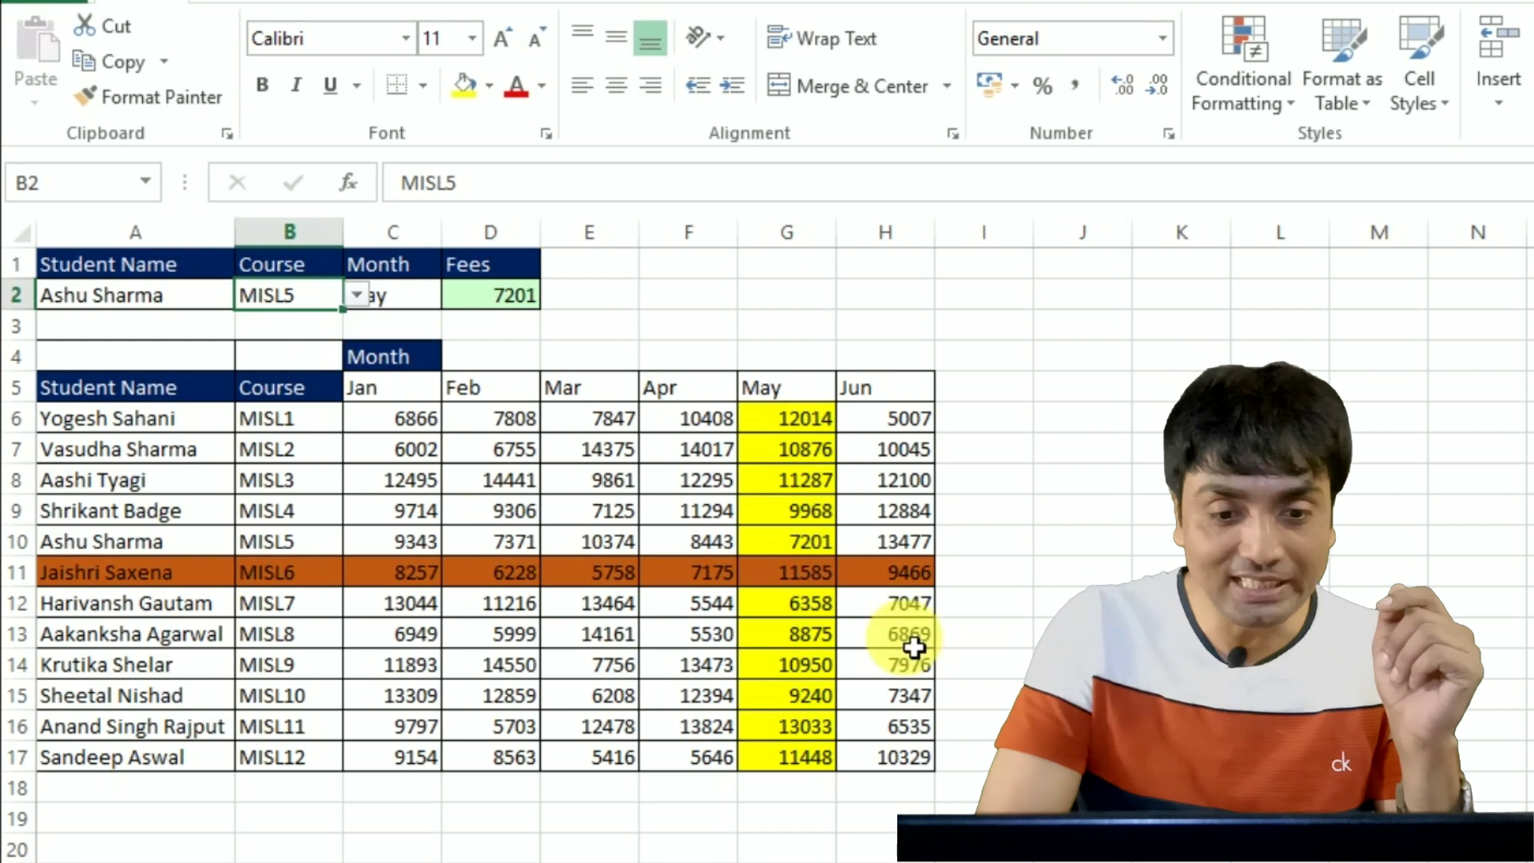
left_click(788, 581)
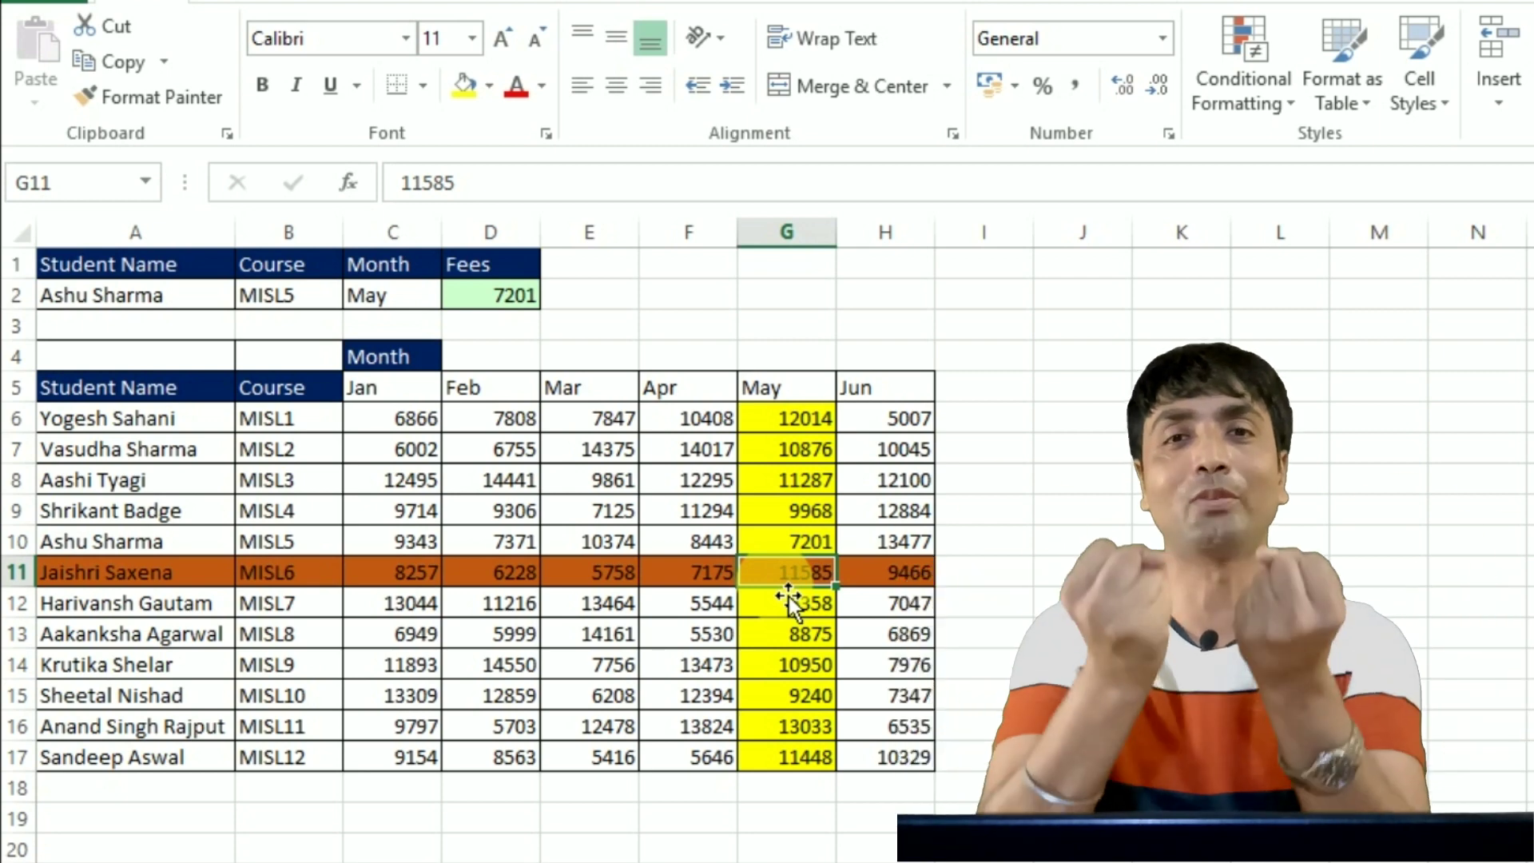
Select the fee table from A6 down to the last row and across all columns
left_click(206, 423)
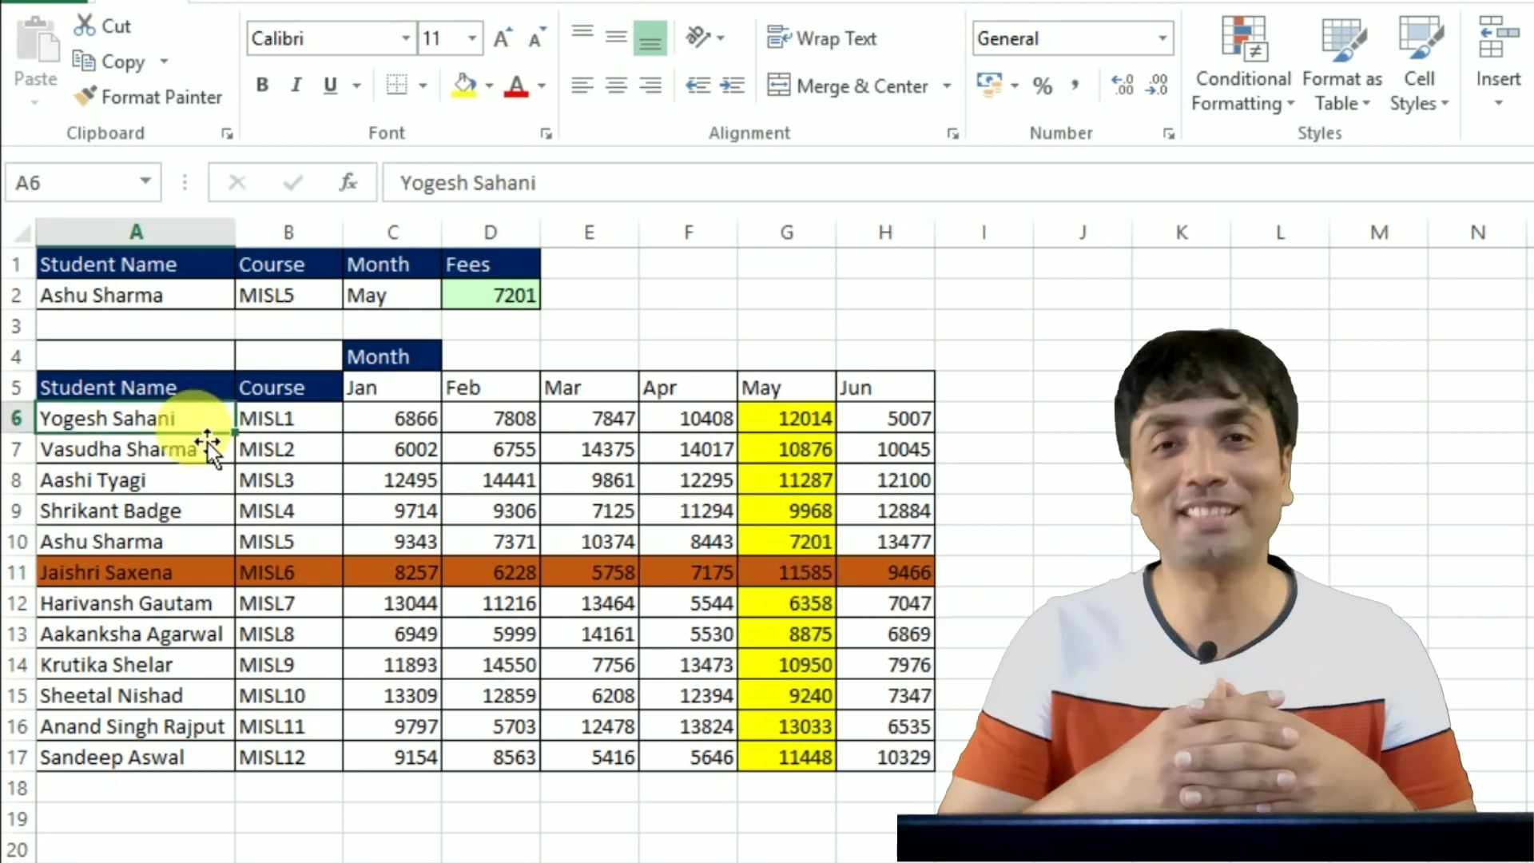
key("ctrl+shift+Down")
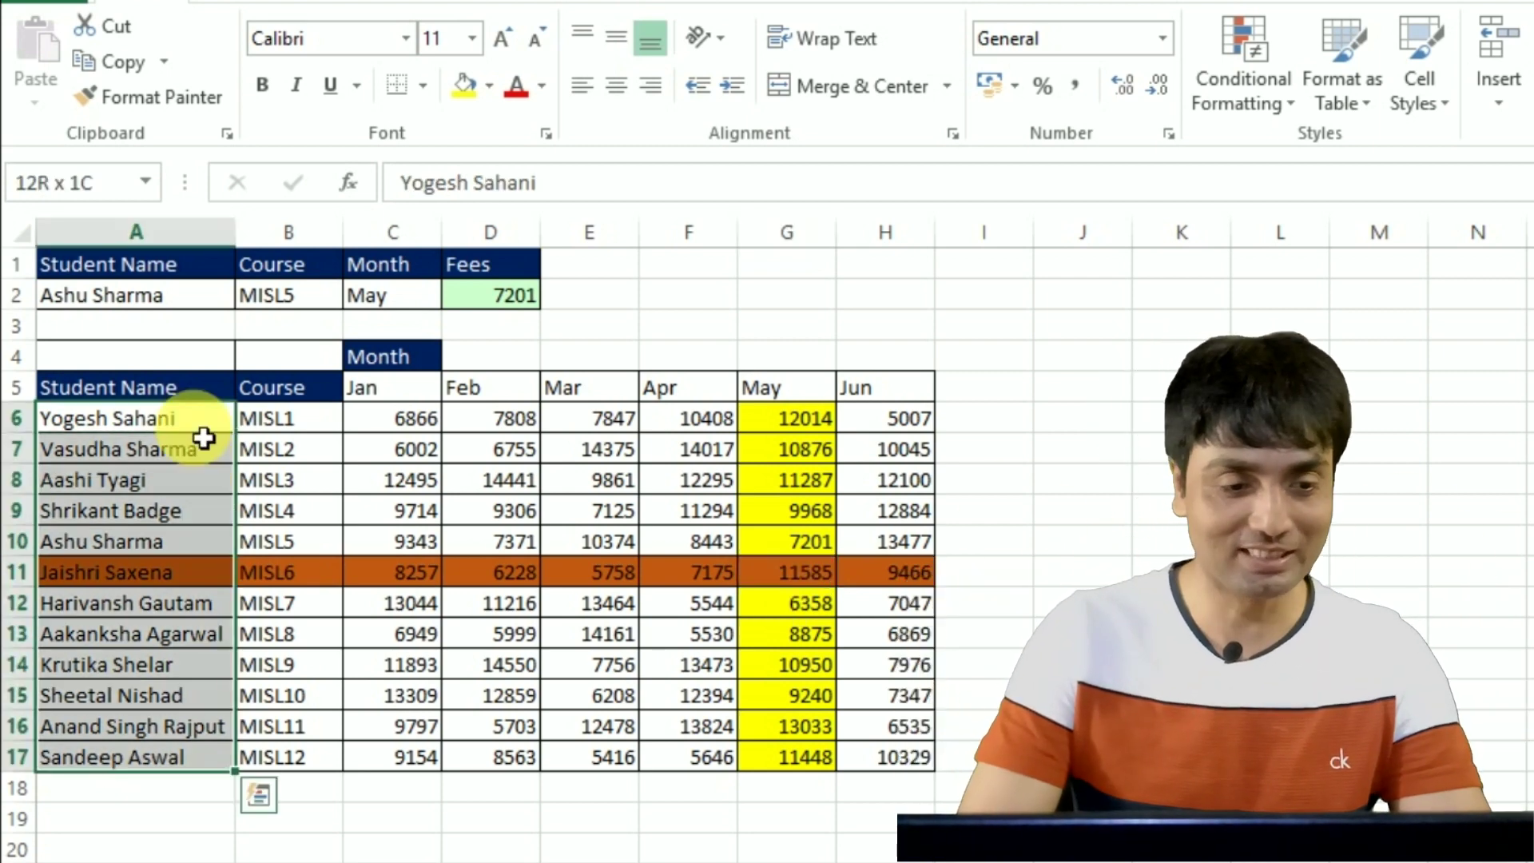
key("ctrl+shift+Right")
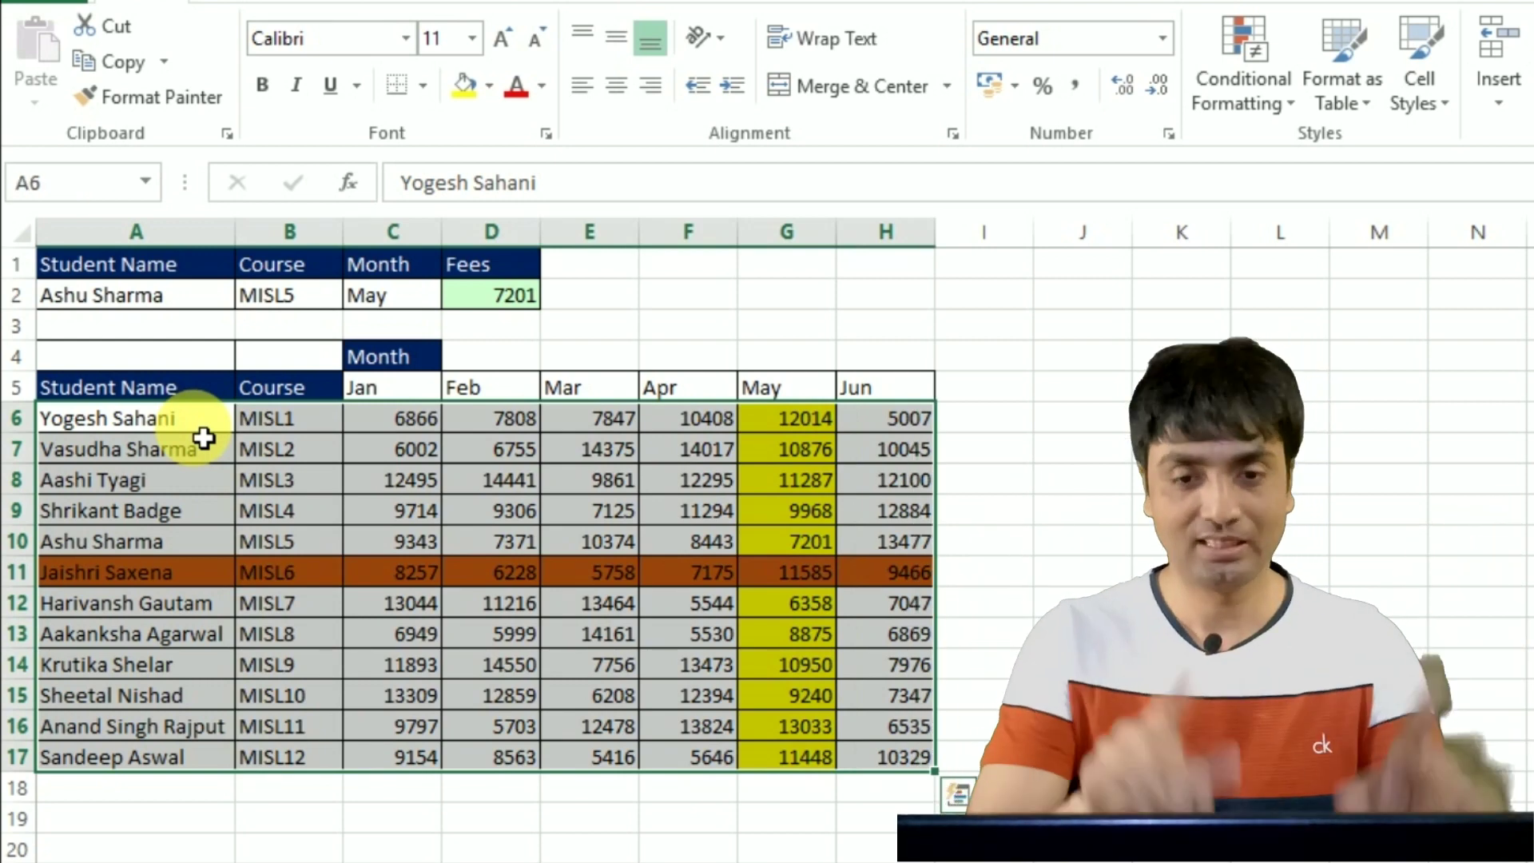
Start a new formula-based conditional formatting rule for the selection
left_click(1254, 70)
left_click(1325, 479)
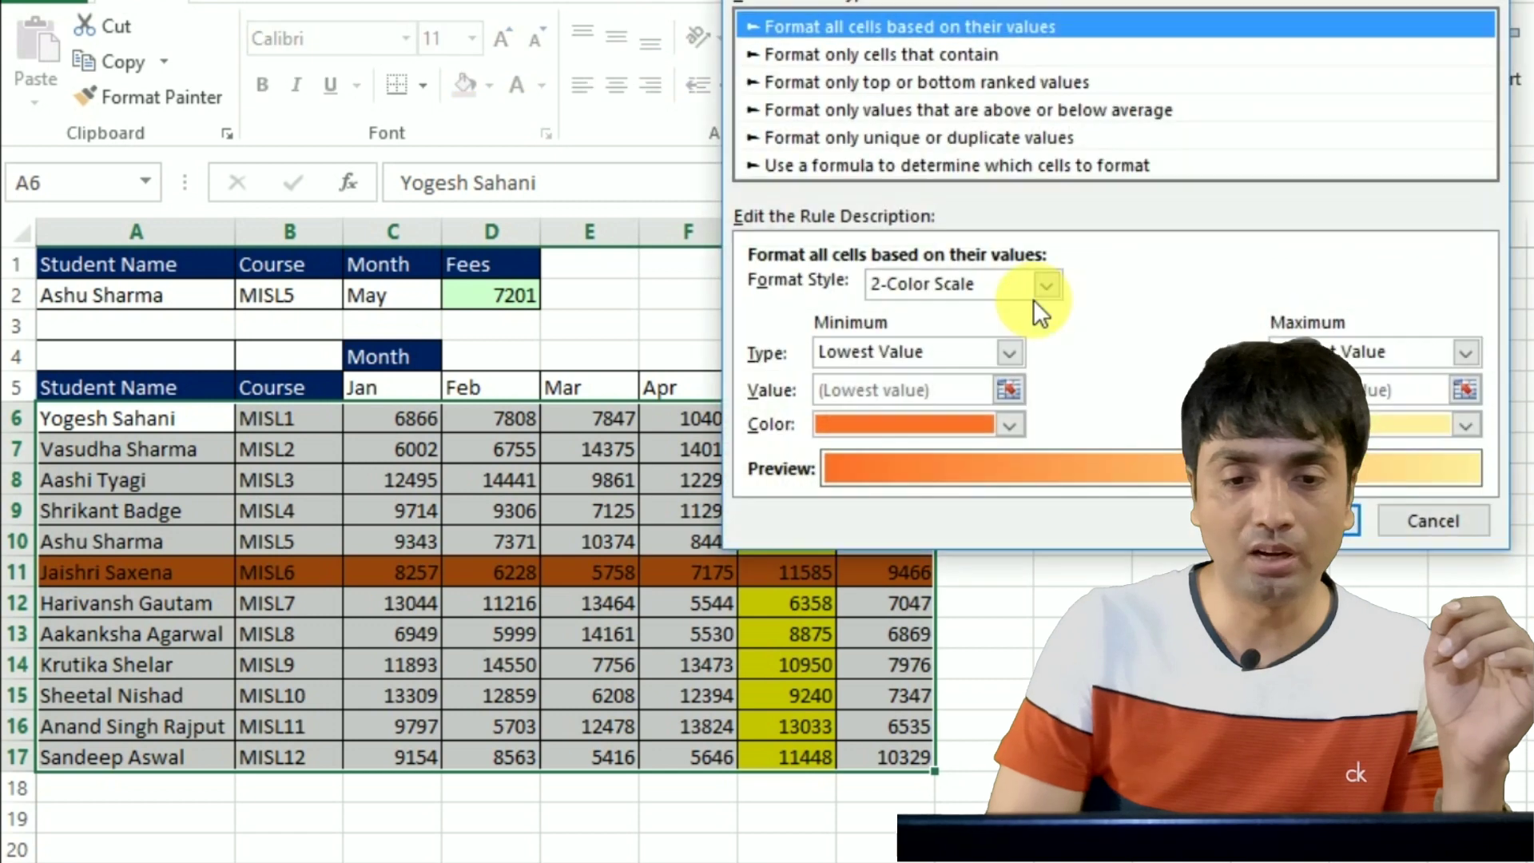
left_click(913, 166)
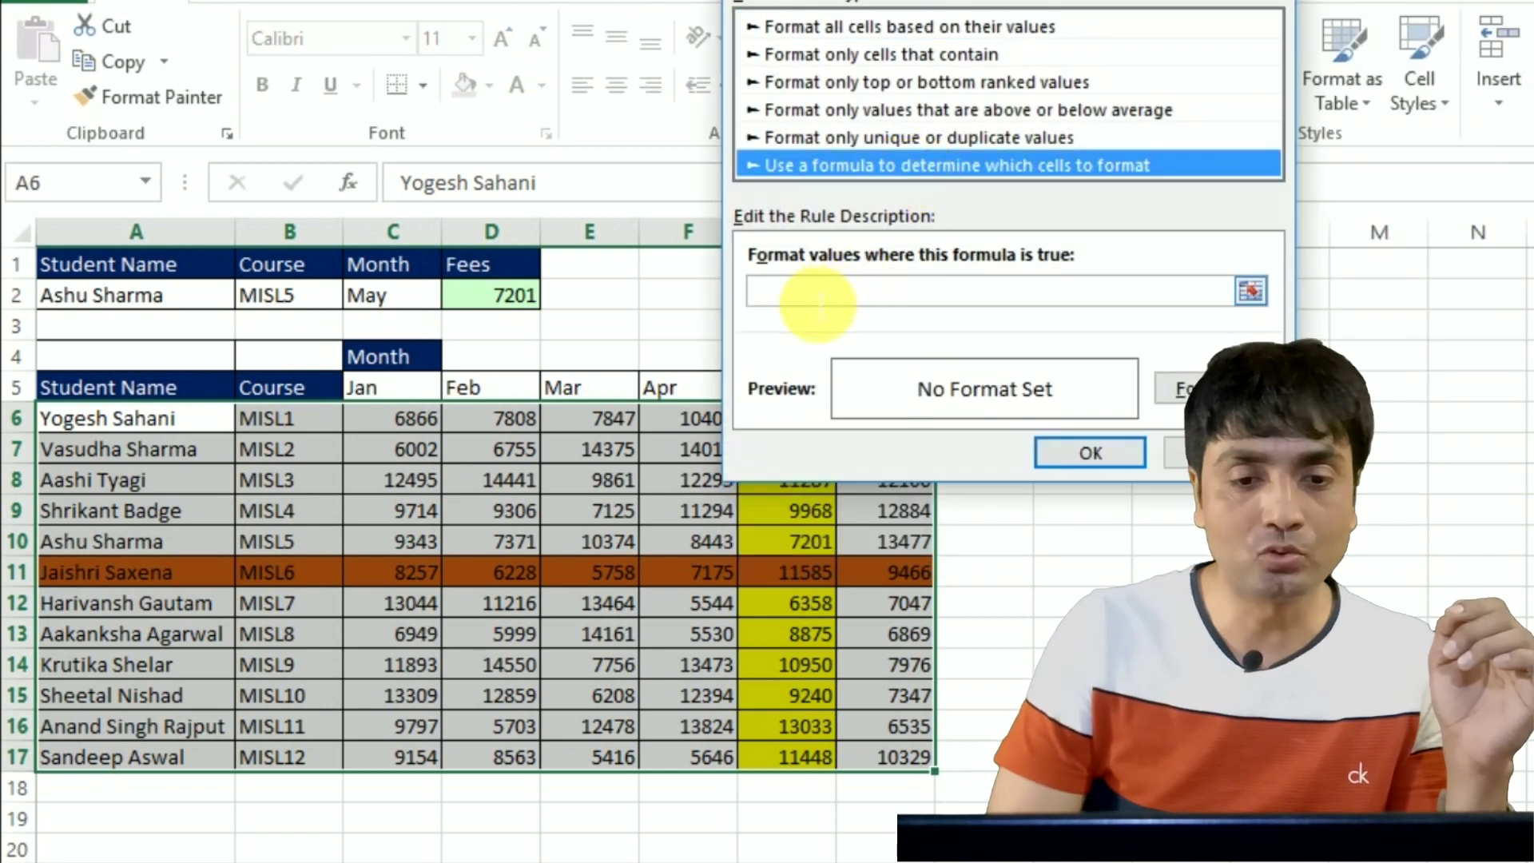
left_click(819, 297)
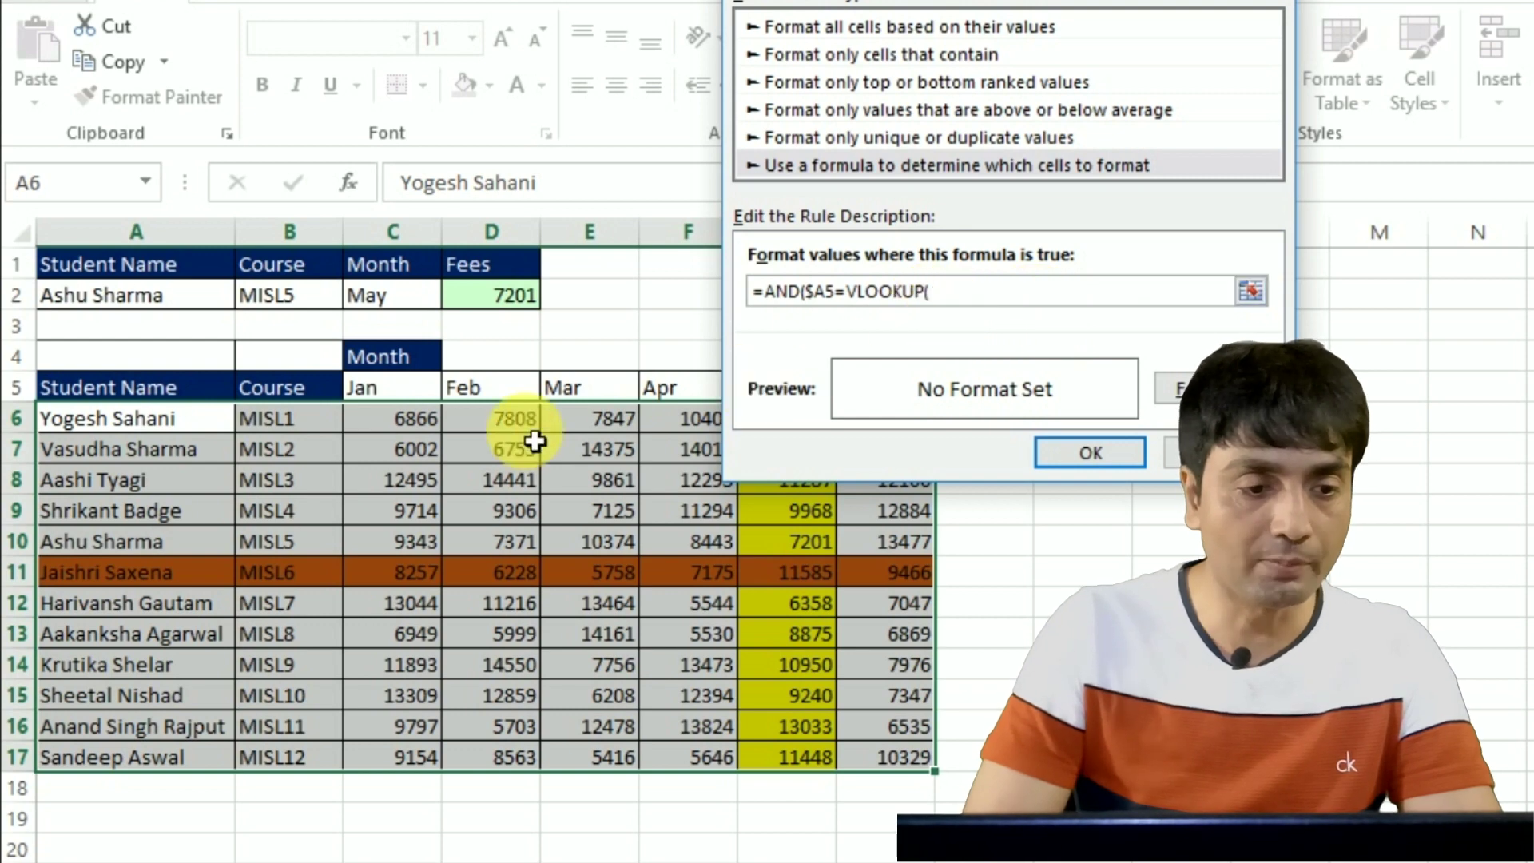
type("=AND($A5=VLOOKUP(")
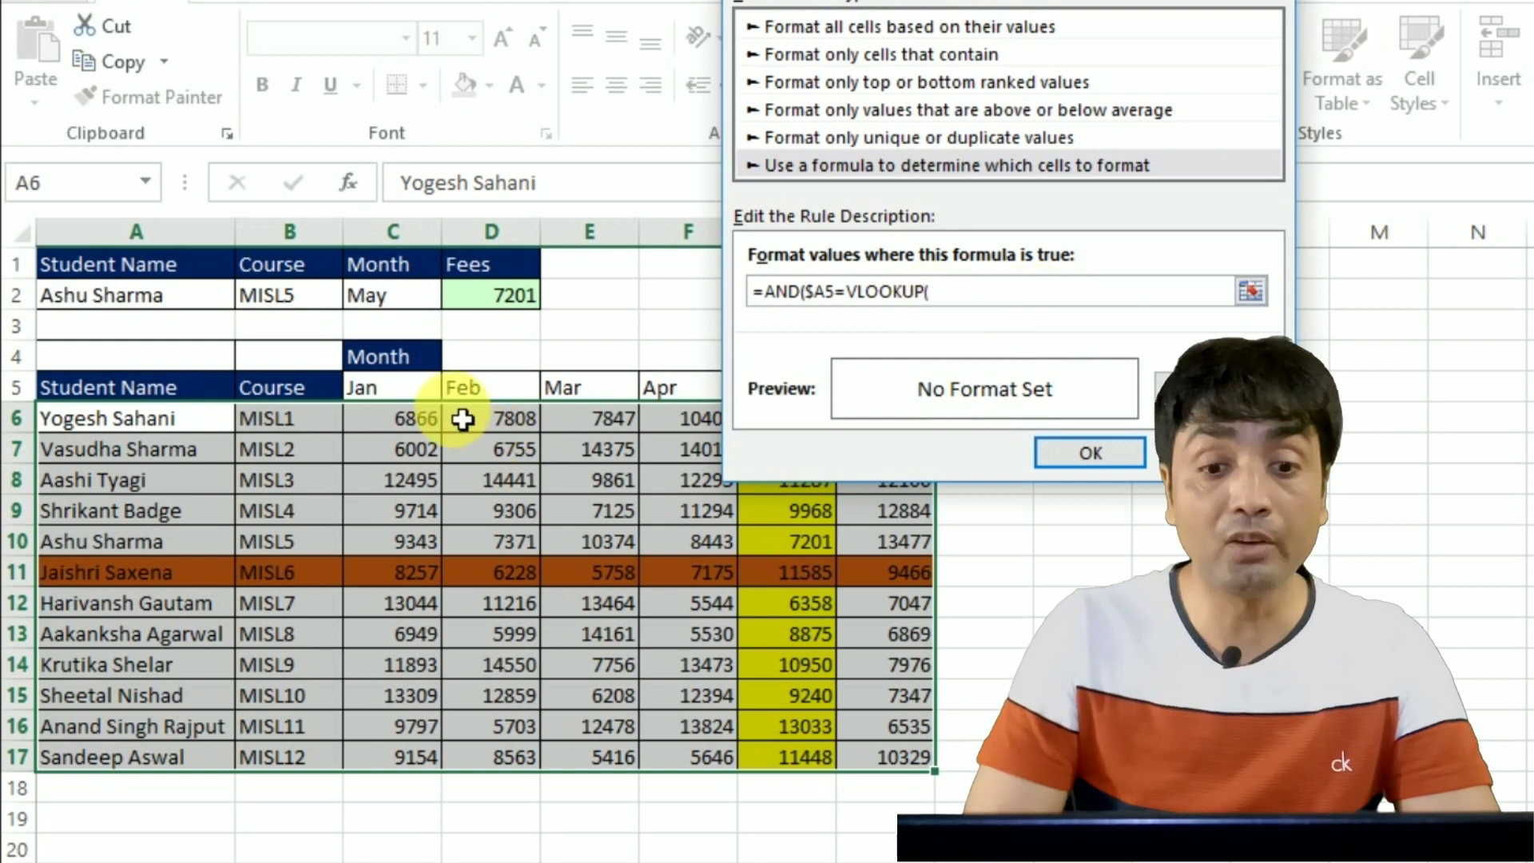
Enter the student check =AND($A5=VLOOKUP($A$2,$A$6:$A$17,1,0) in the rule formula
left_click(220, 295)
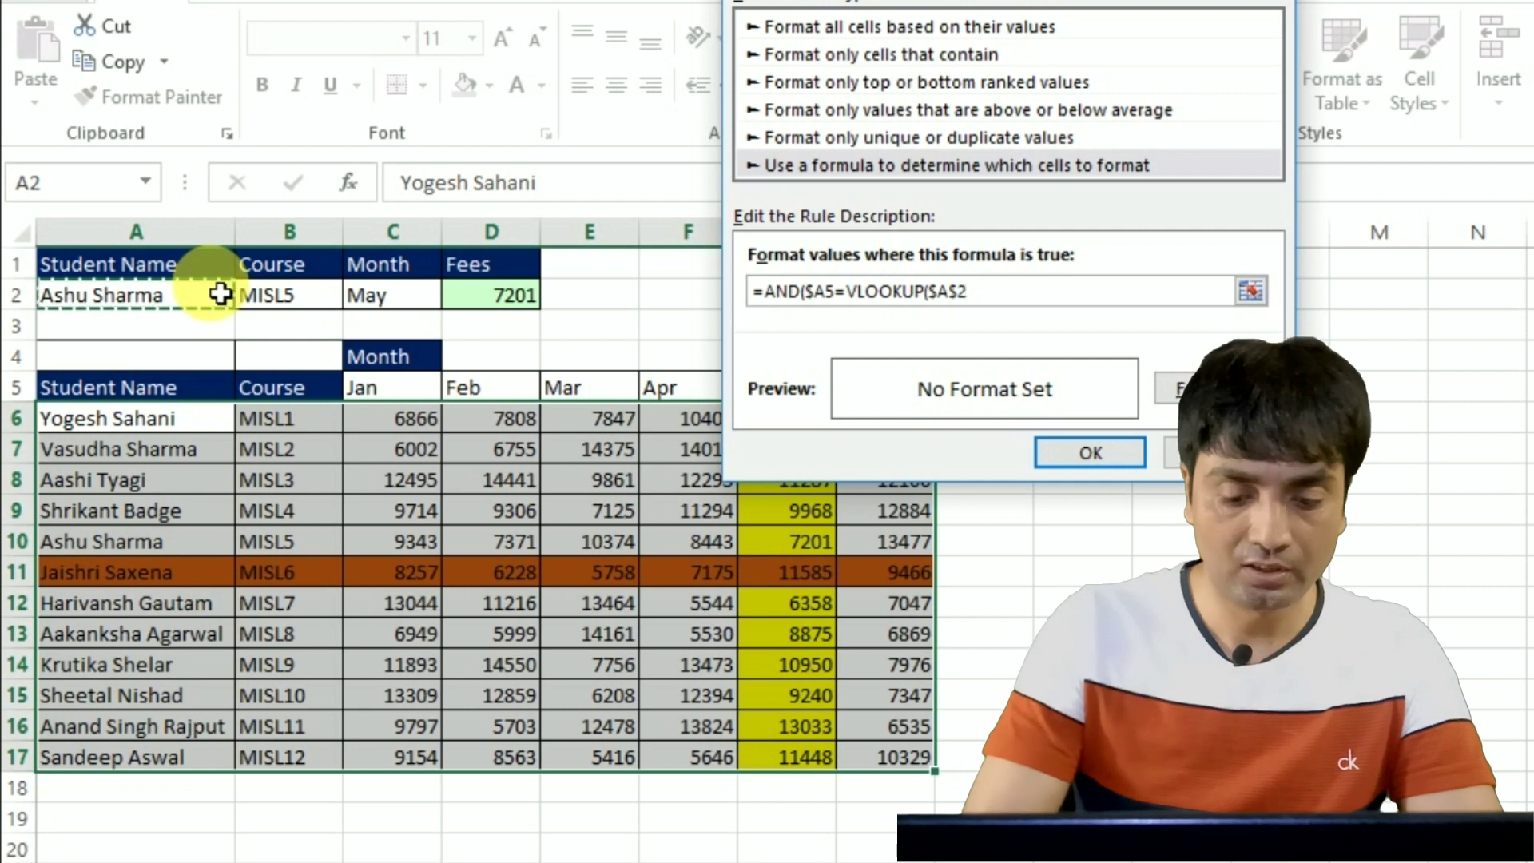
left_click(137, 418)
key("ctrl+shift+Down")
type(",1")
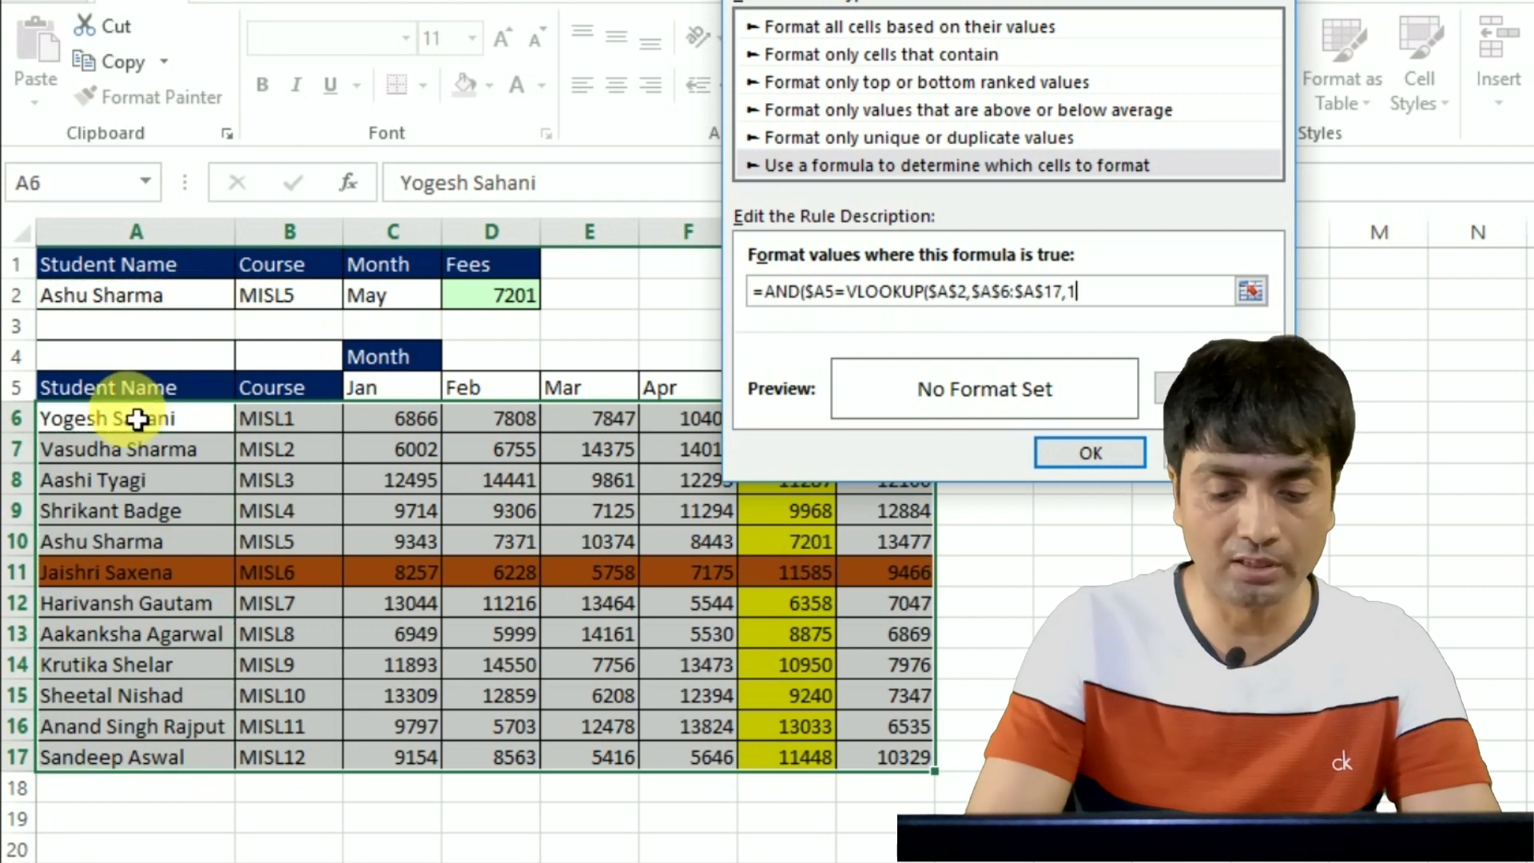
type(",0),$B5")
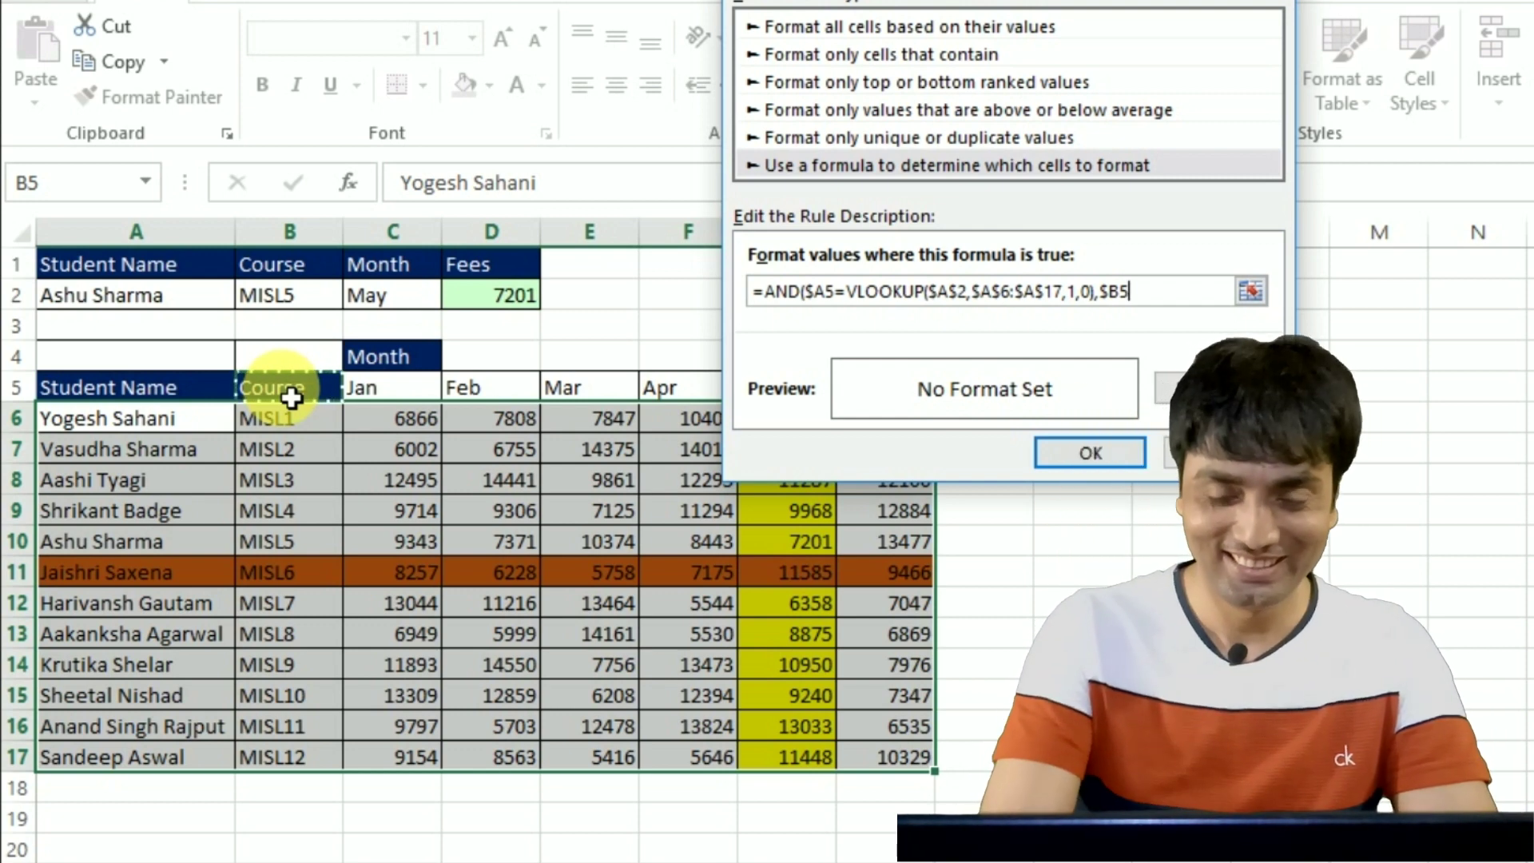
type("=AND")
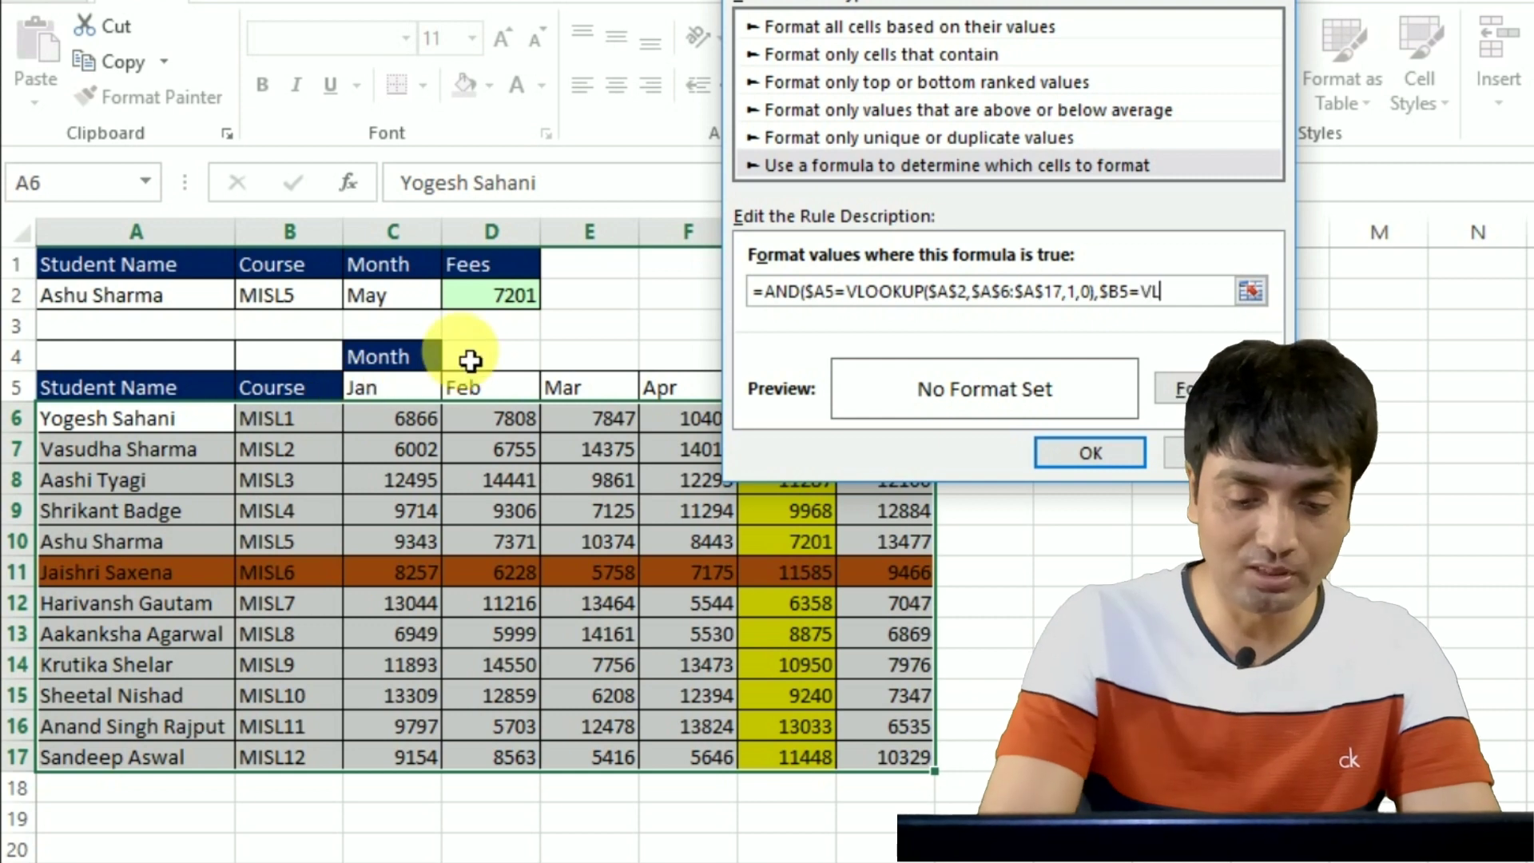
type("(")
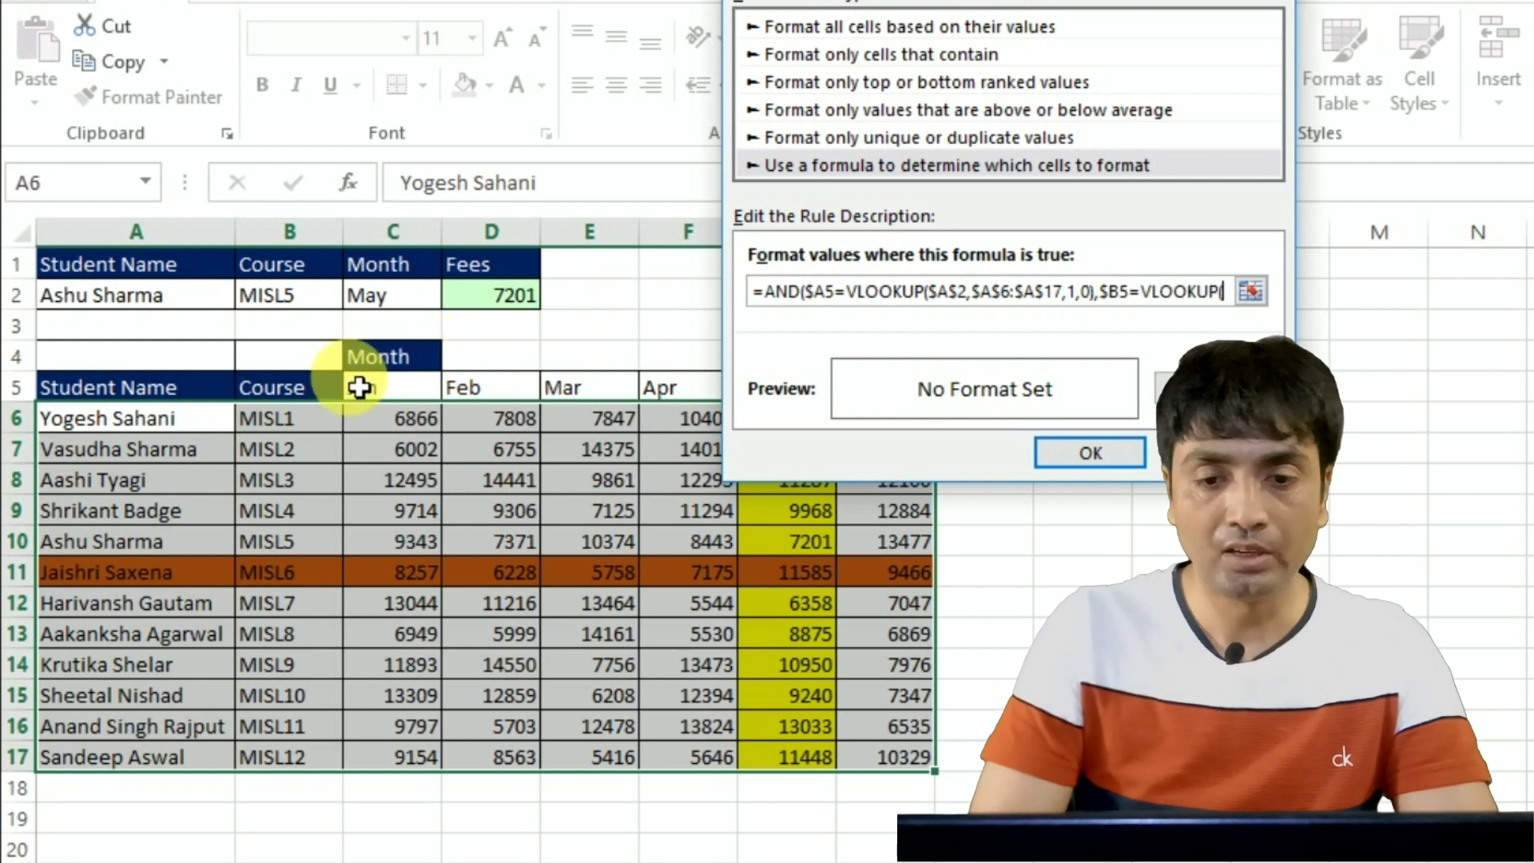
Add the course check $B5=VLOOKUP($B$2,$B$6:$B$17,1,0) to the rule formula
left_click(293, 306)
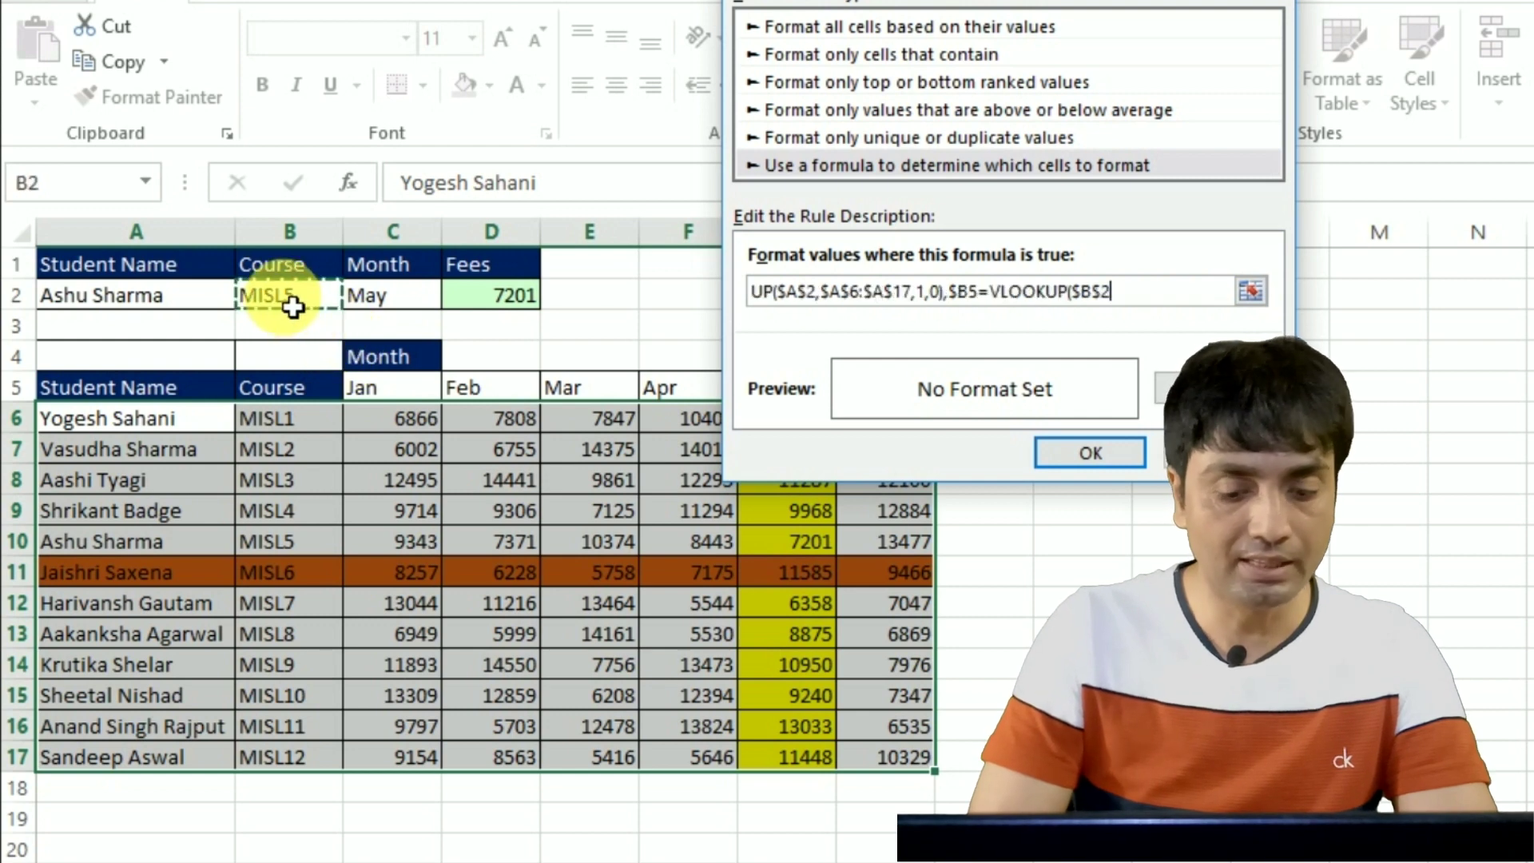
type(",$B$6")
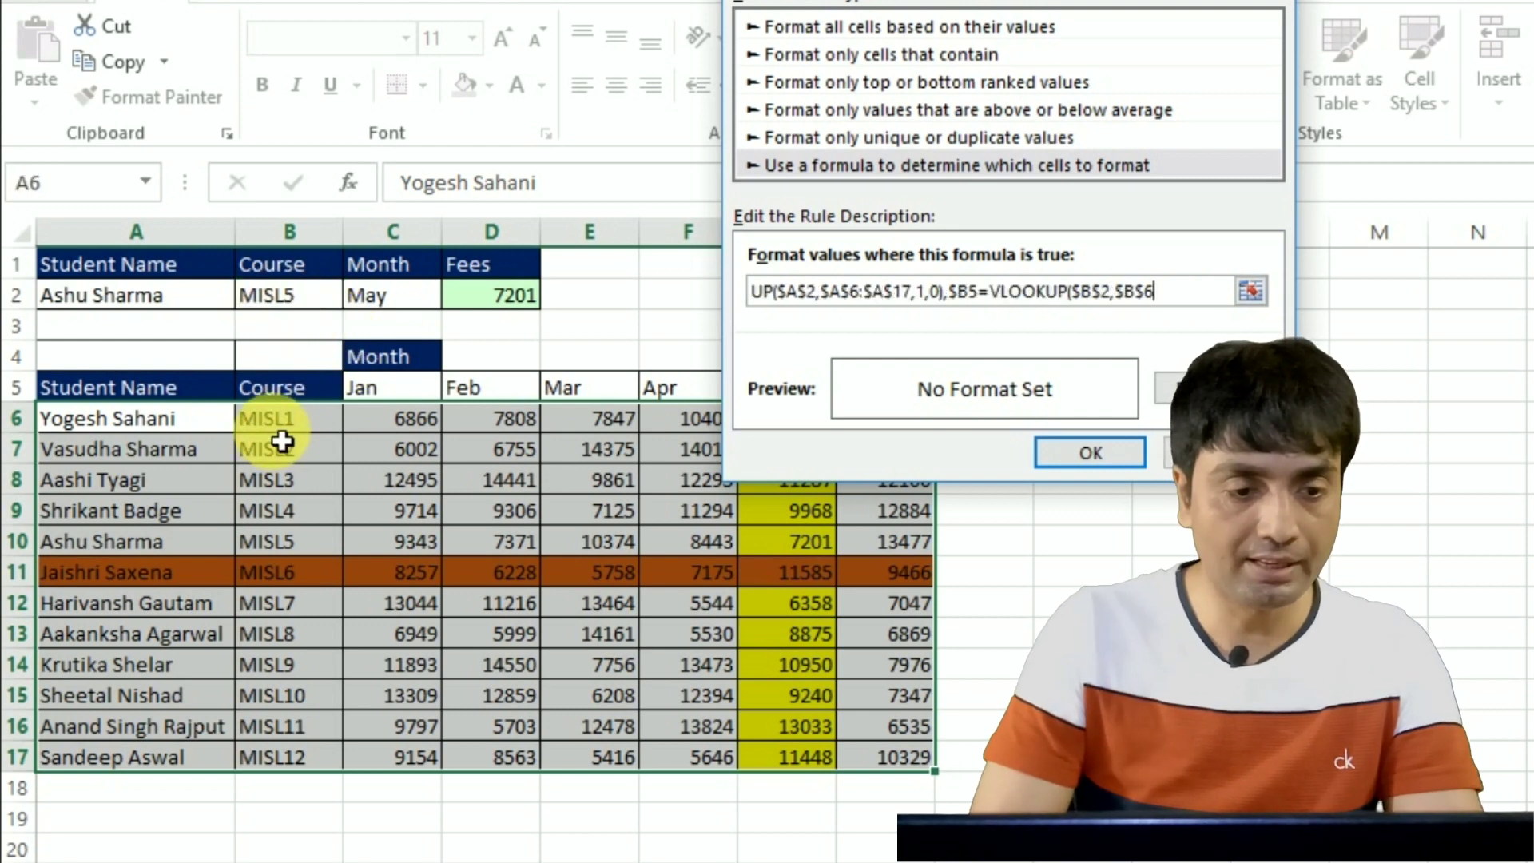
key("ctrl+shift+Down")
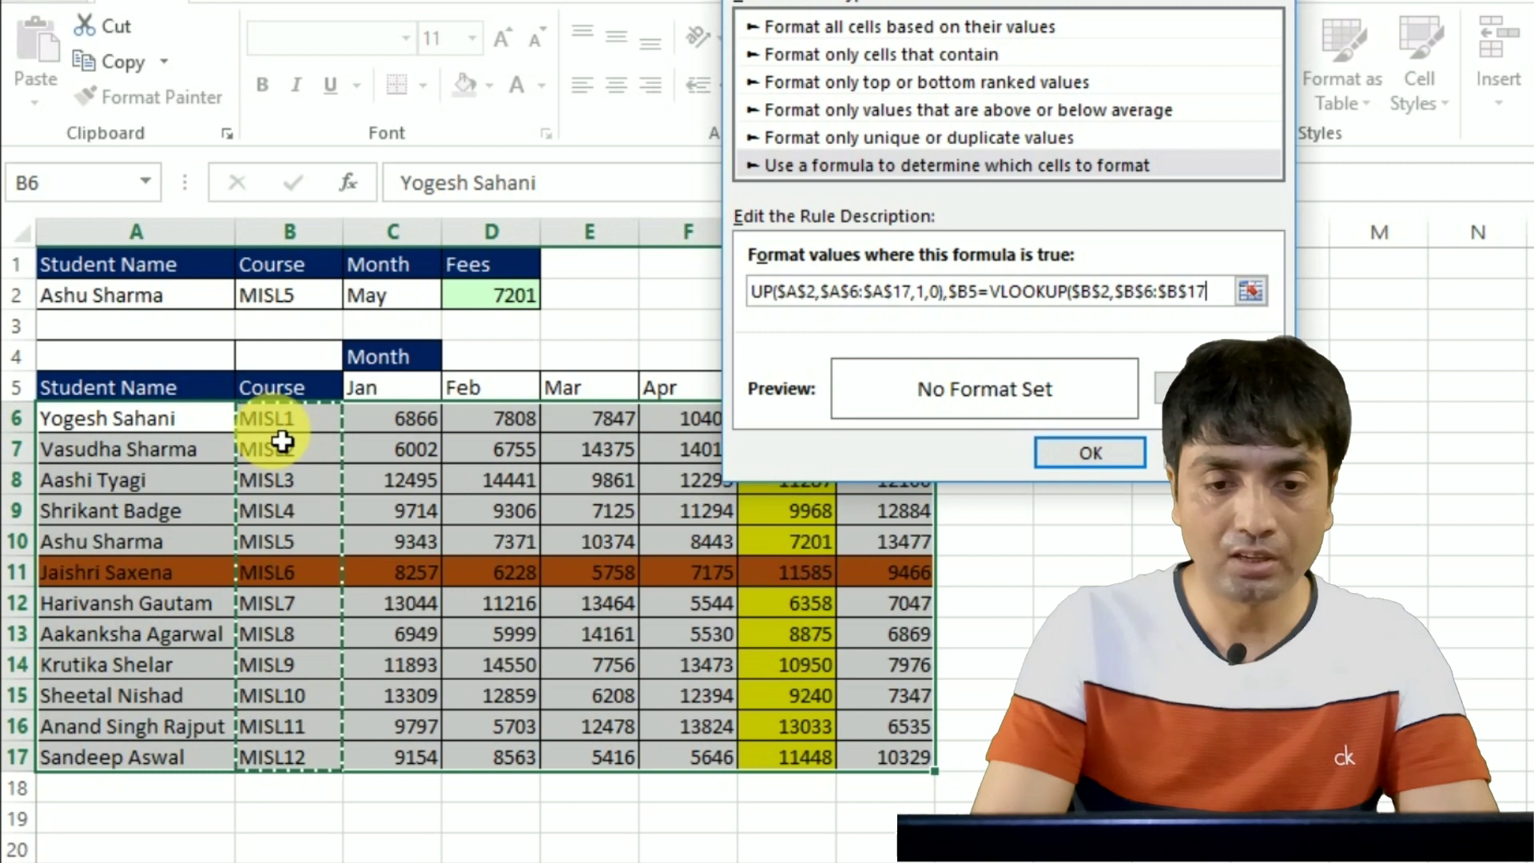
type(",1,0")
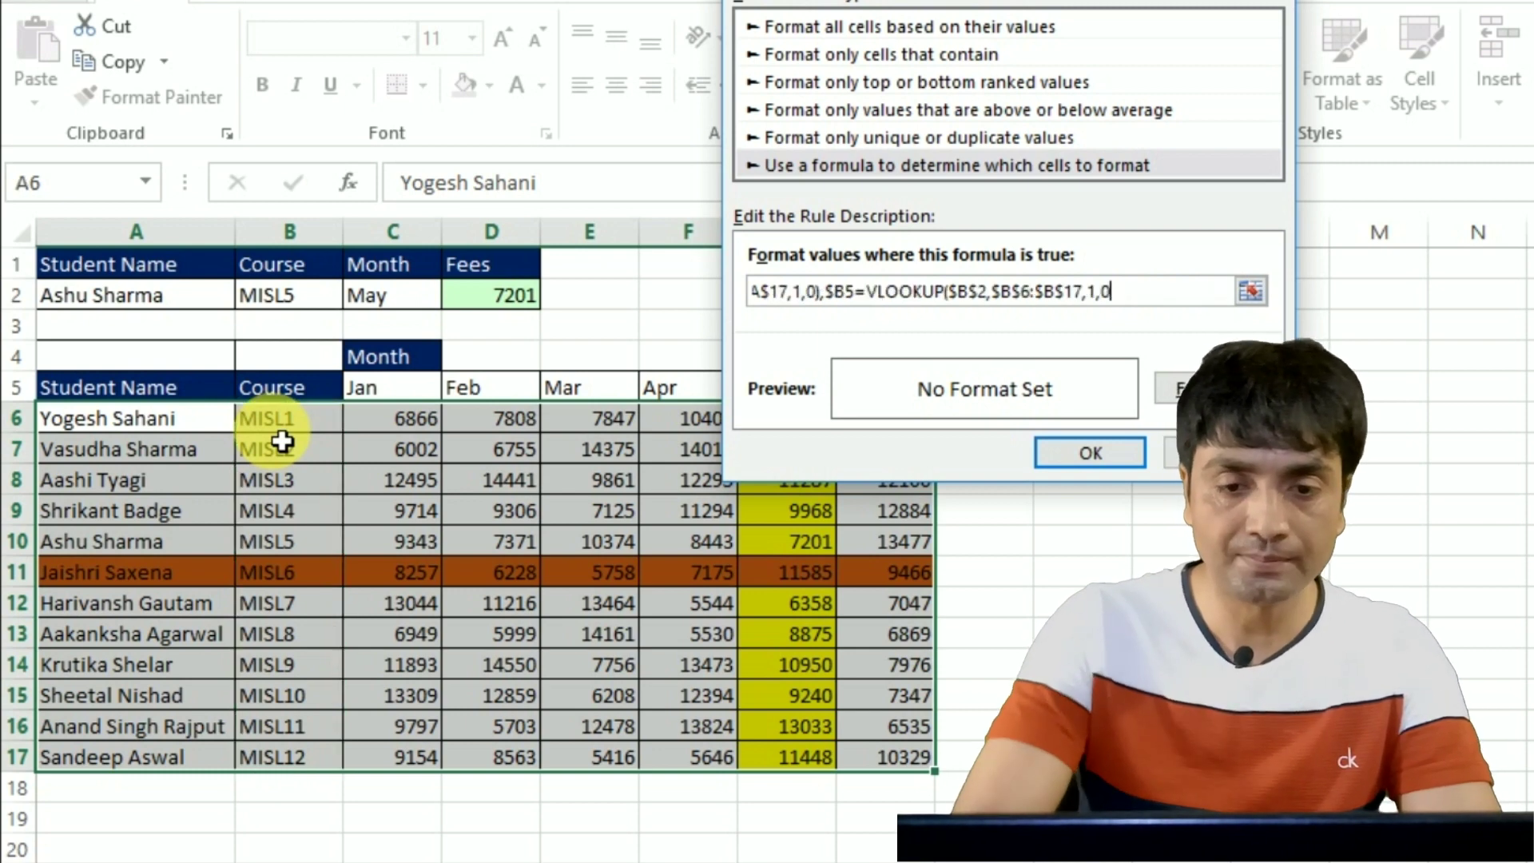
type("),A$5")
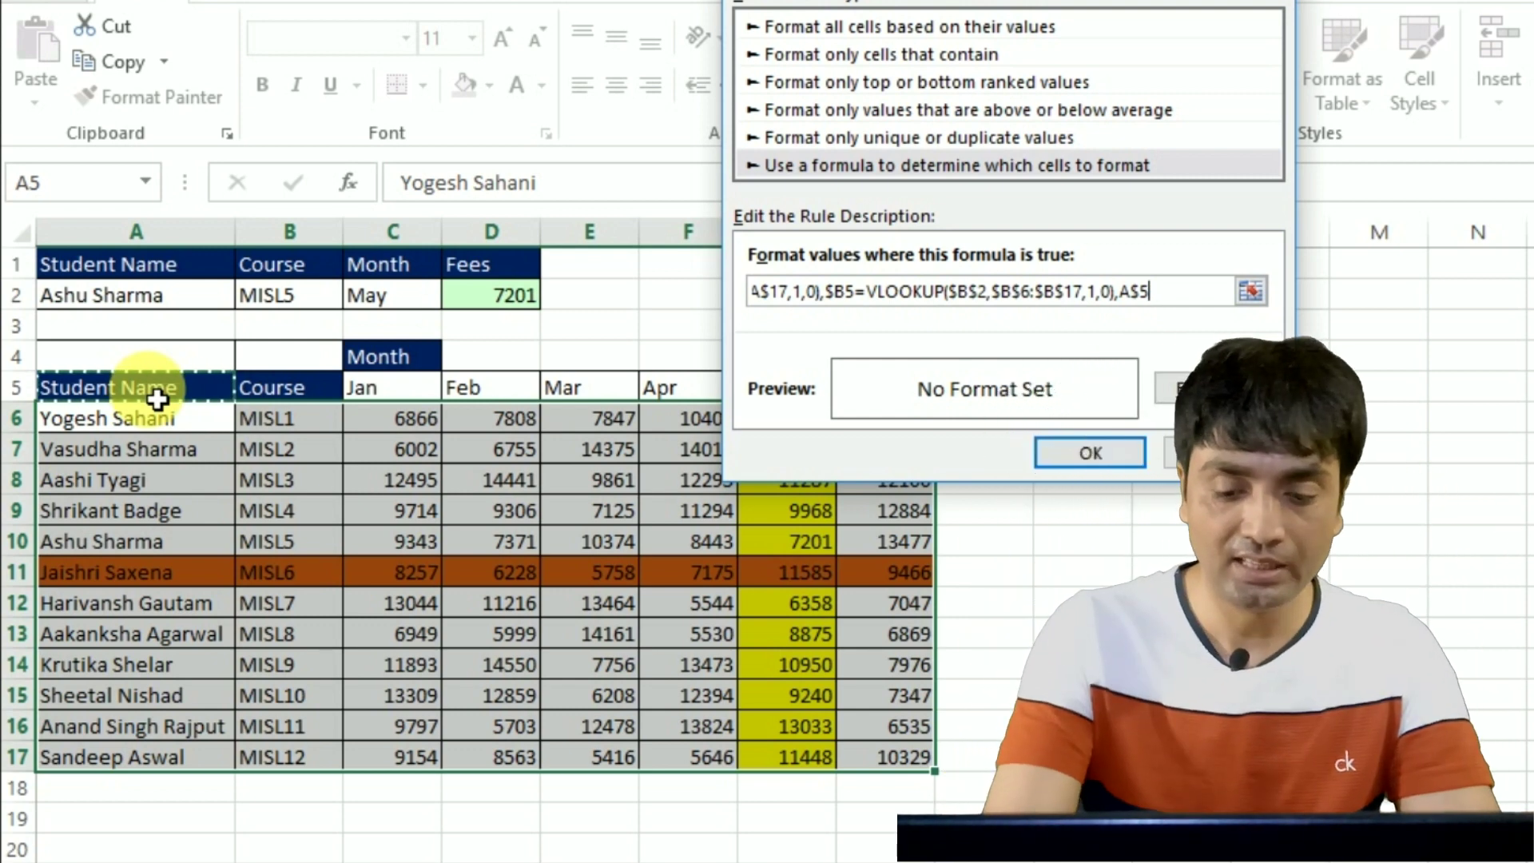
Add the month test HLOOKUP($C$2,$C$5:$H$5,1,0) to close the rule formula
type("=HL")
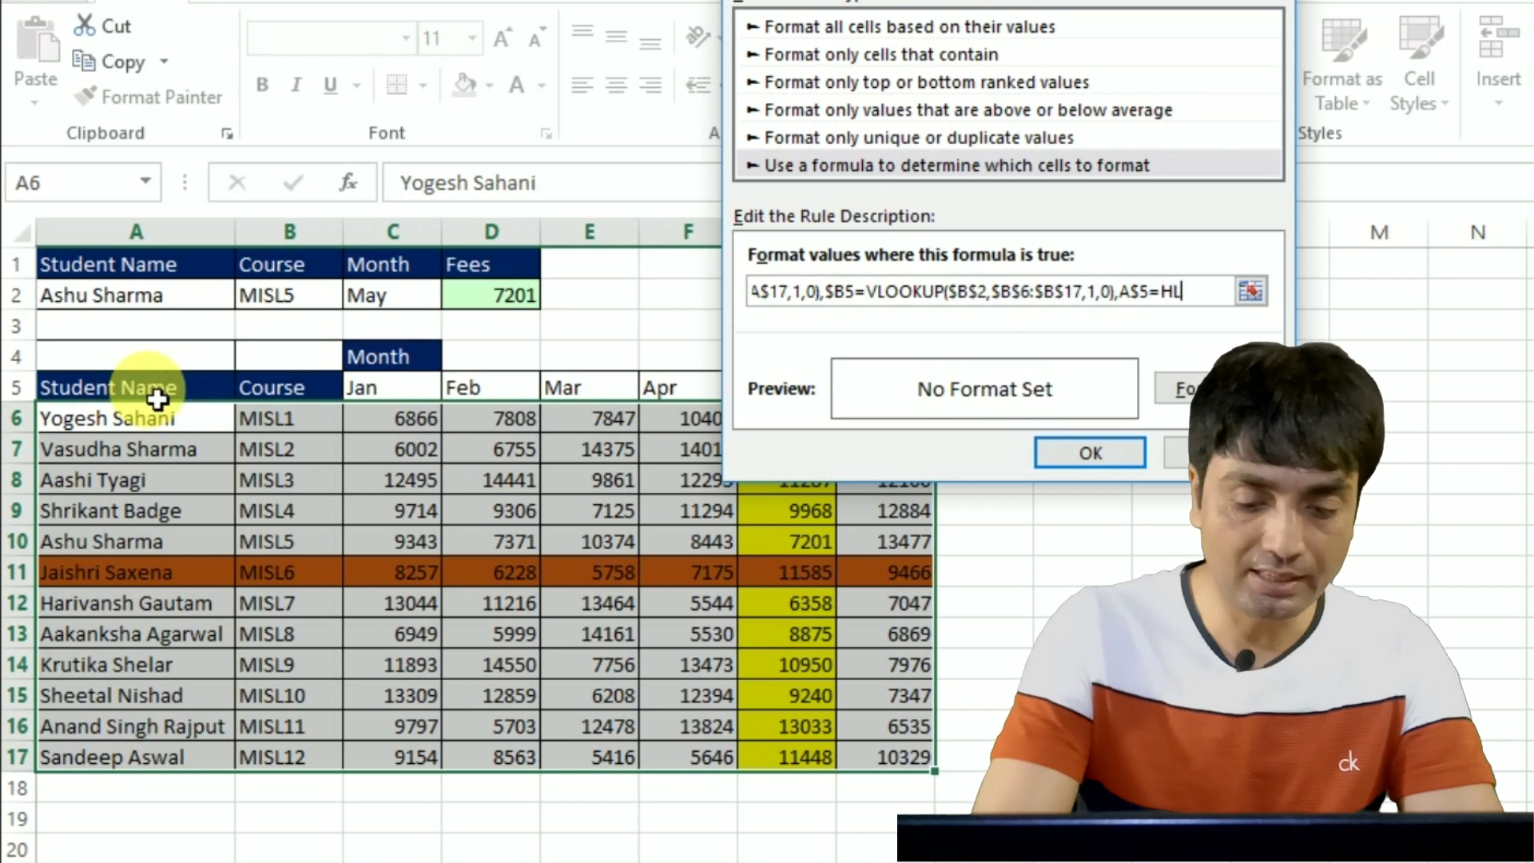
type("OOKUP")
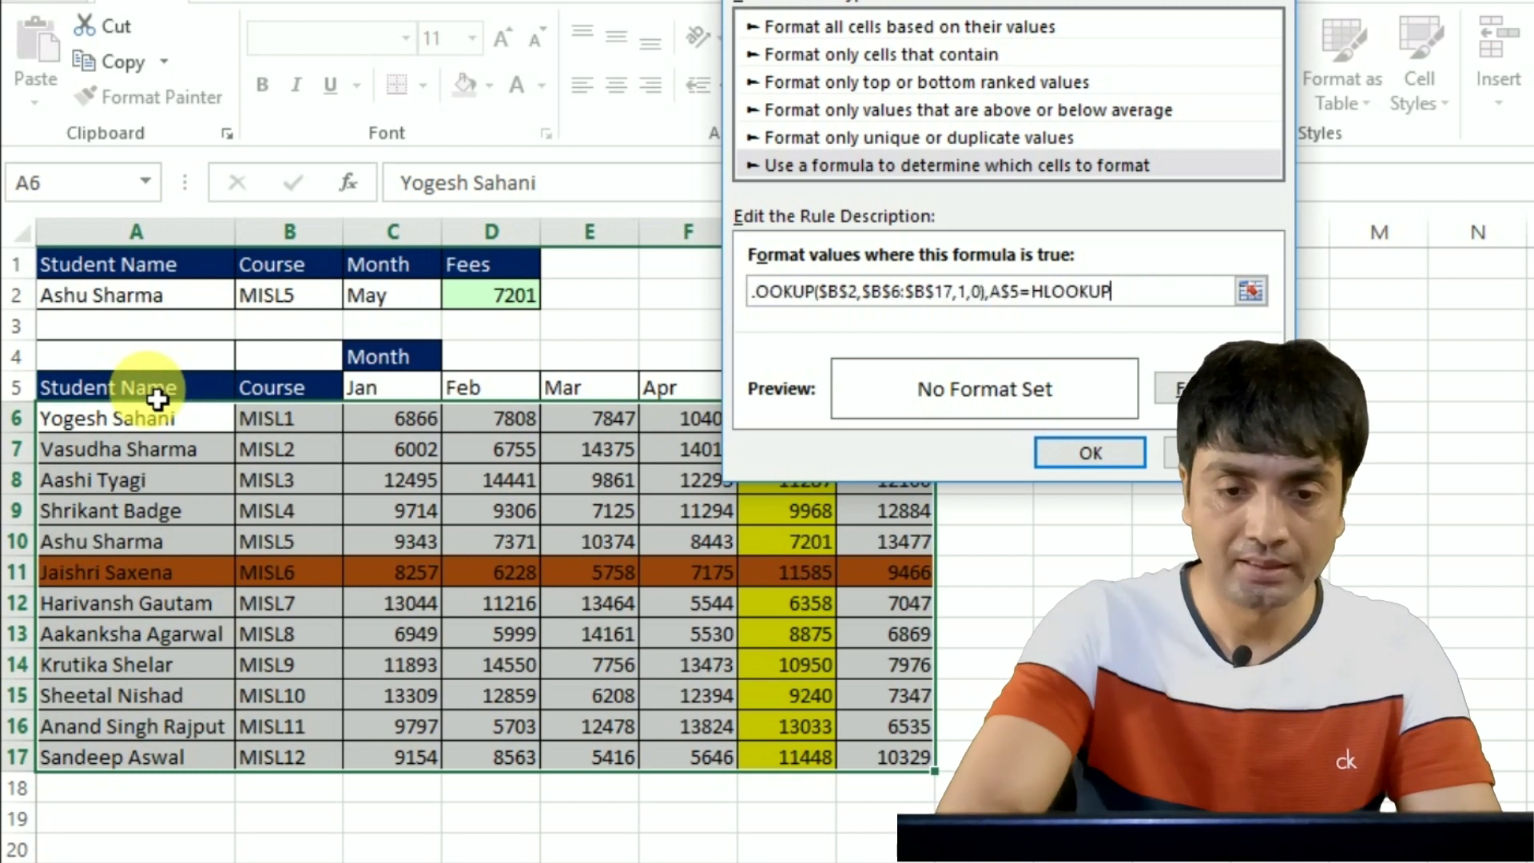
type("(")
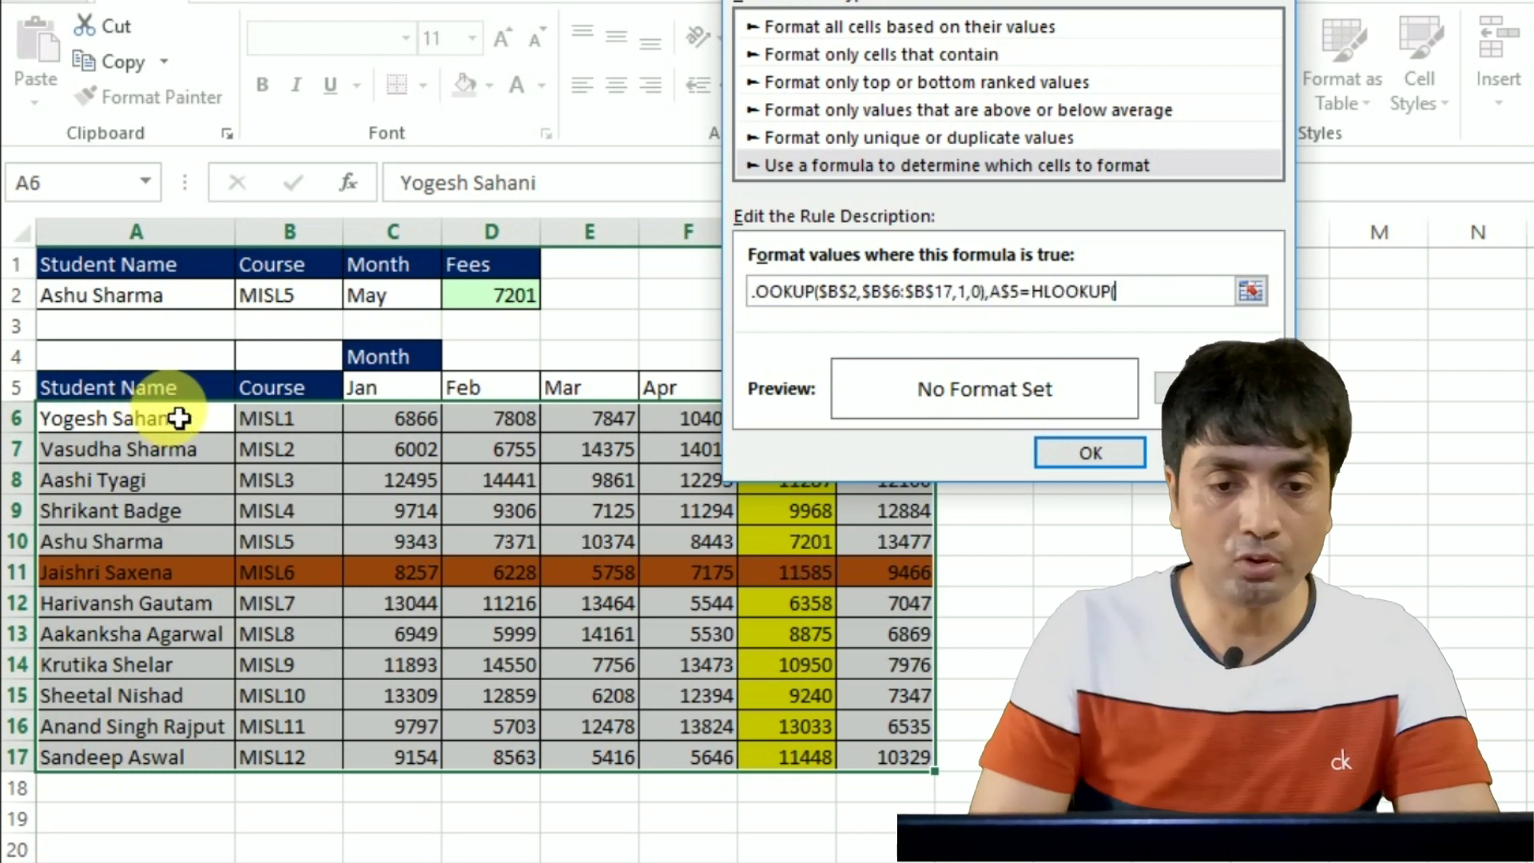
left_click(378, 304)
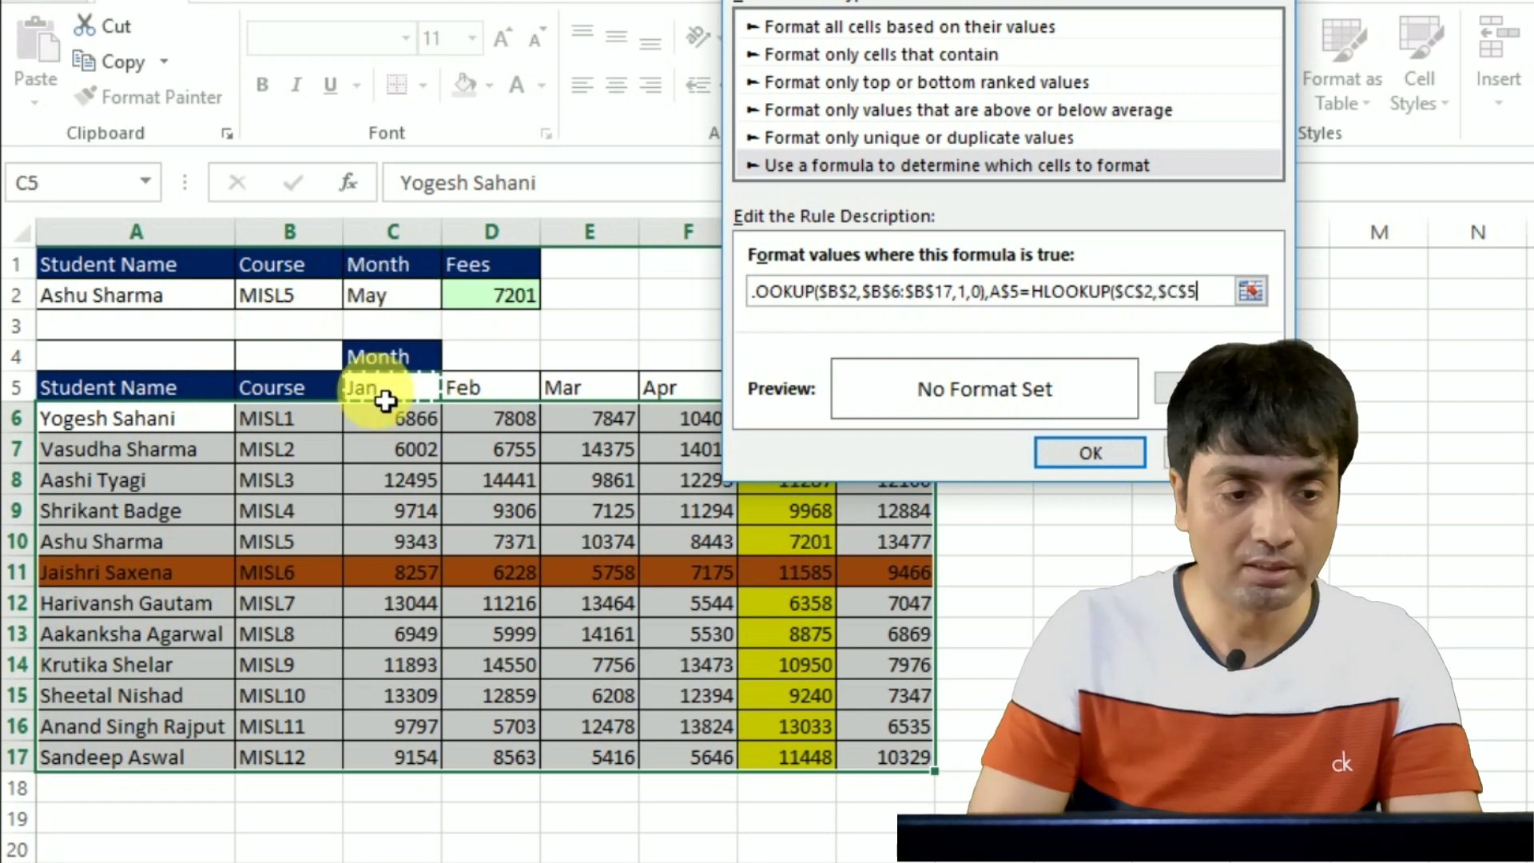
key("ctrl+shift+Right")
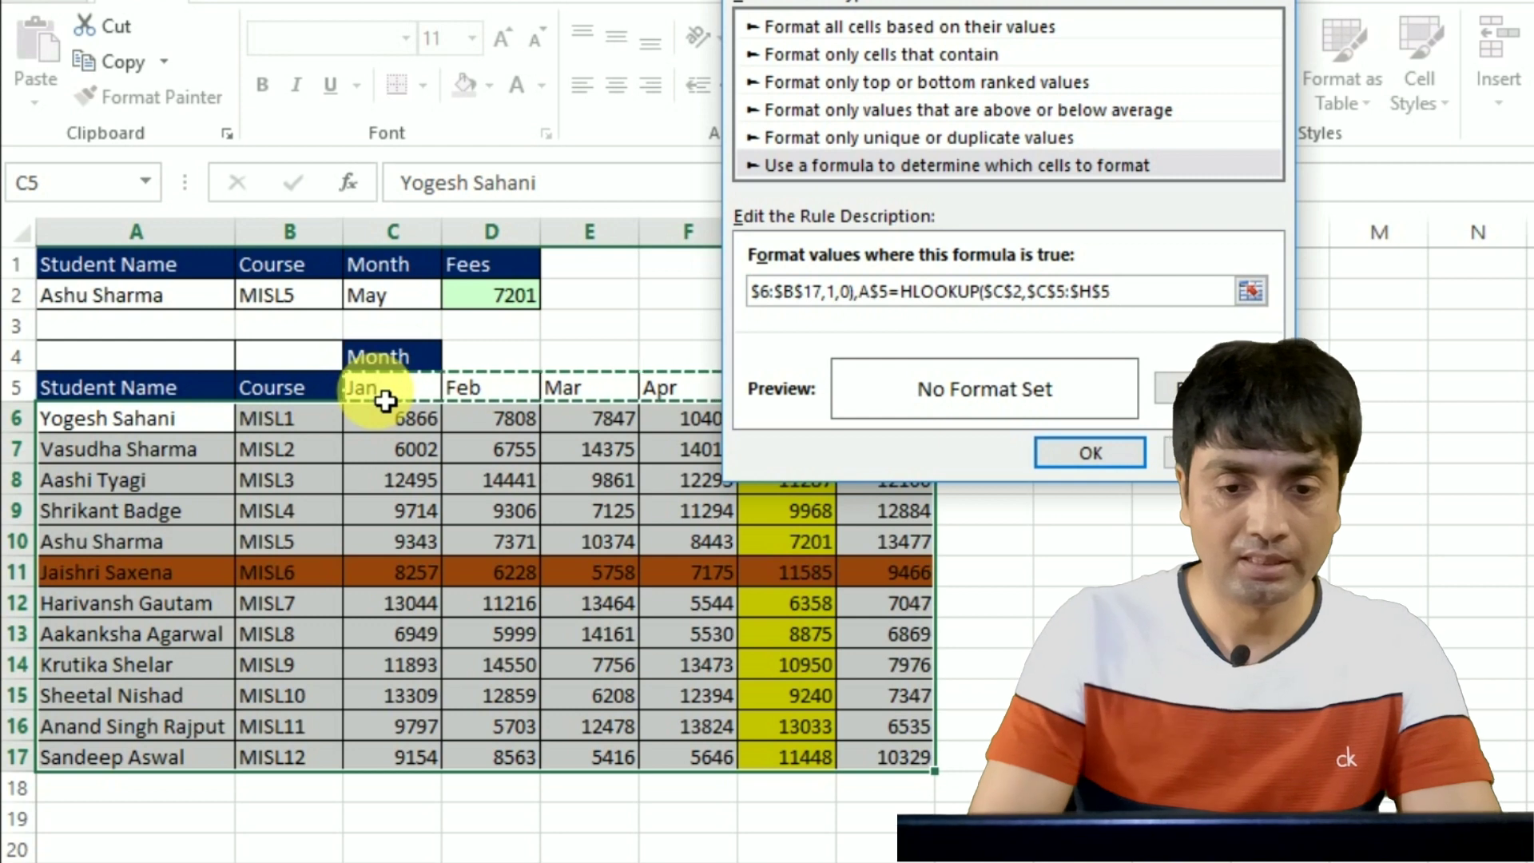
type(",1")
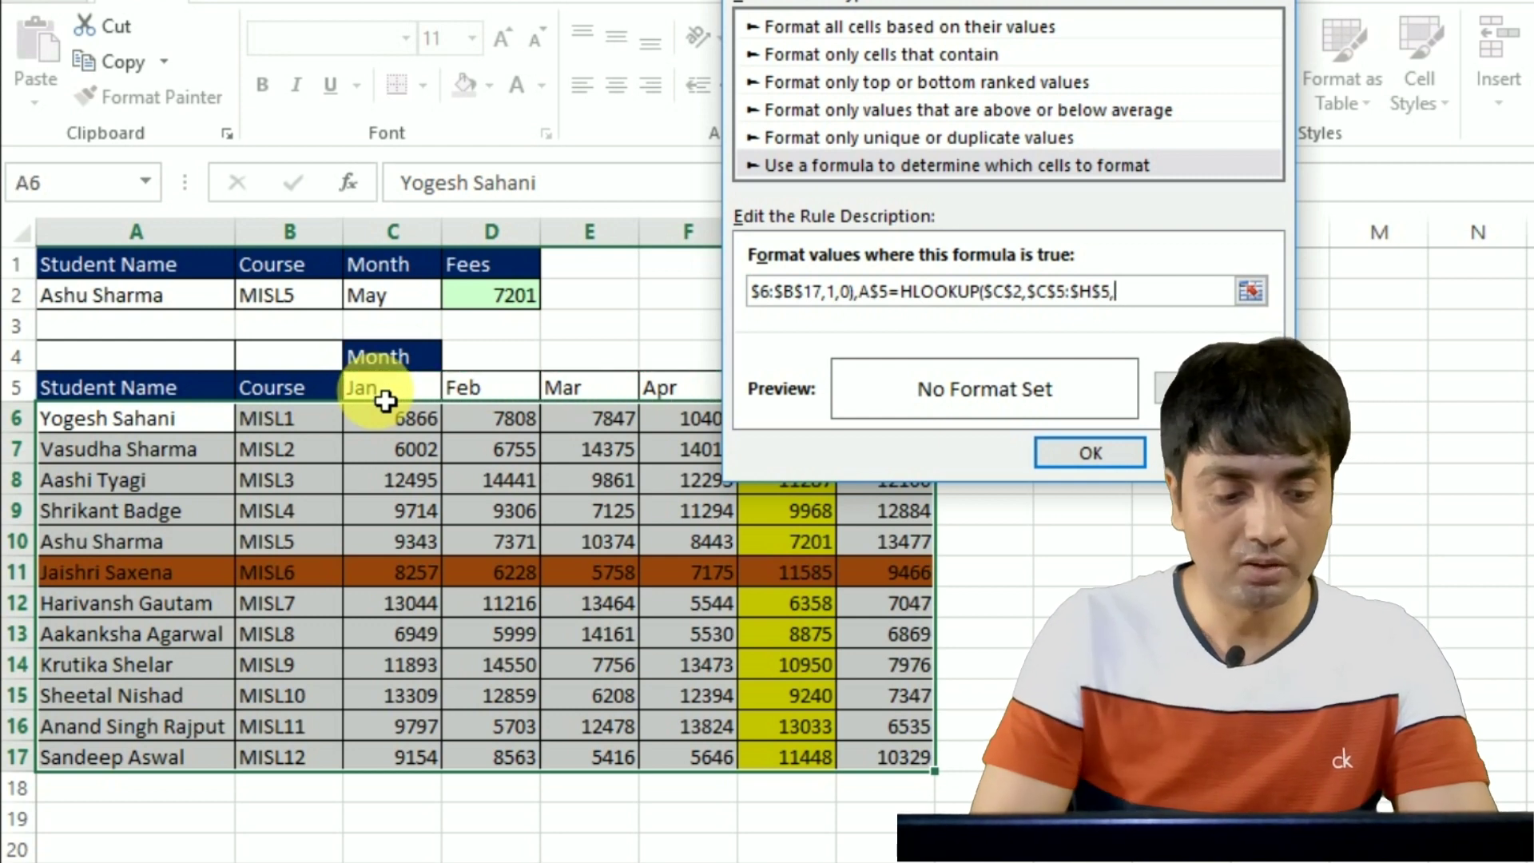
type(",0)")
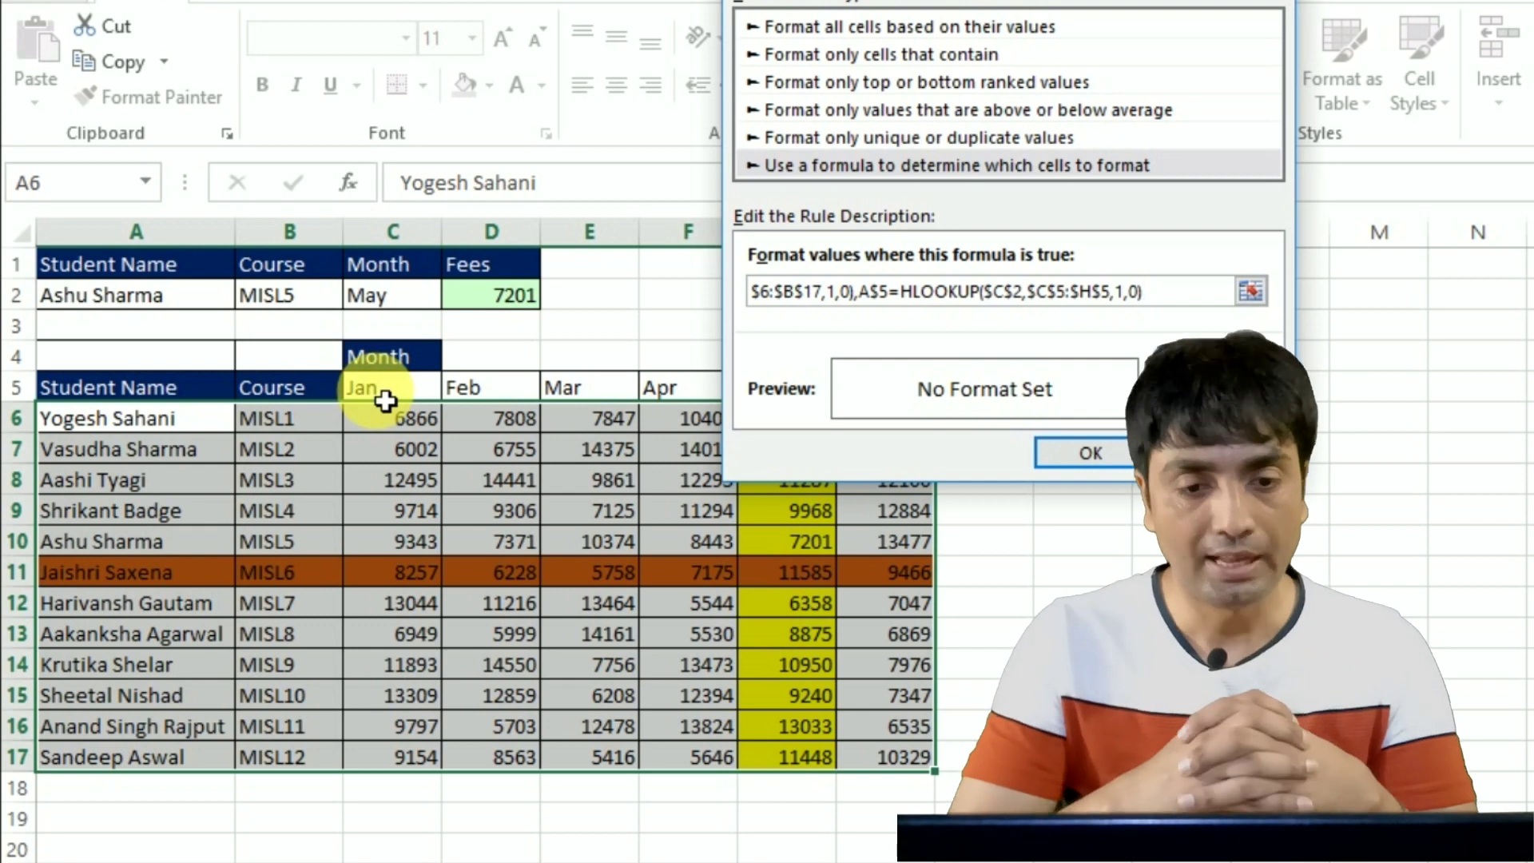
type(")")
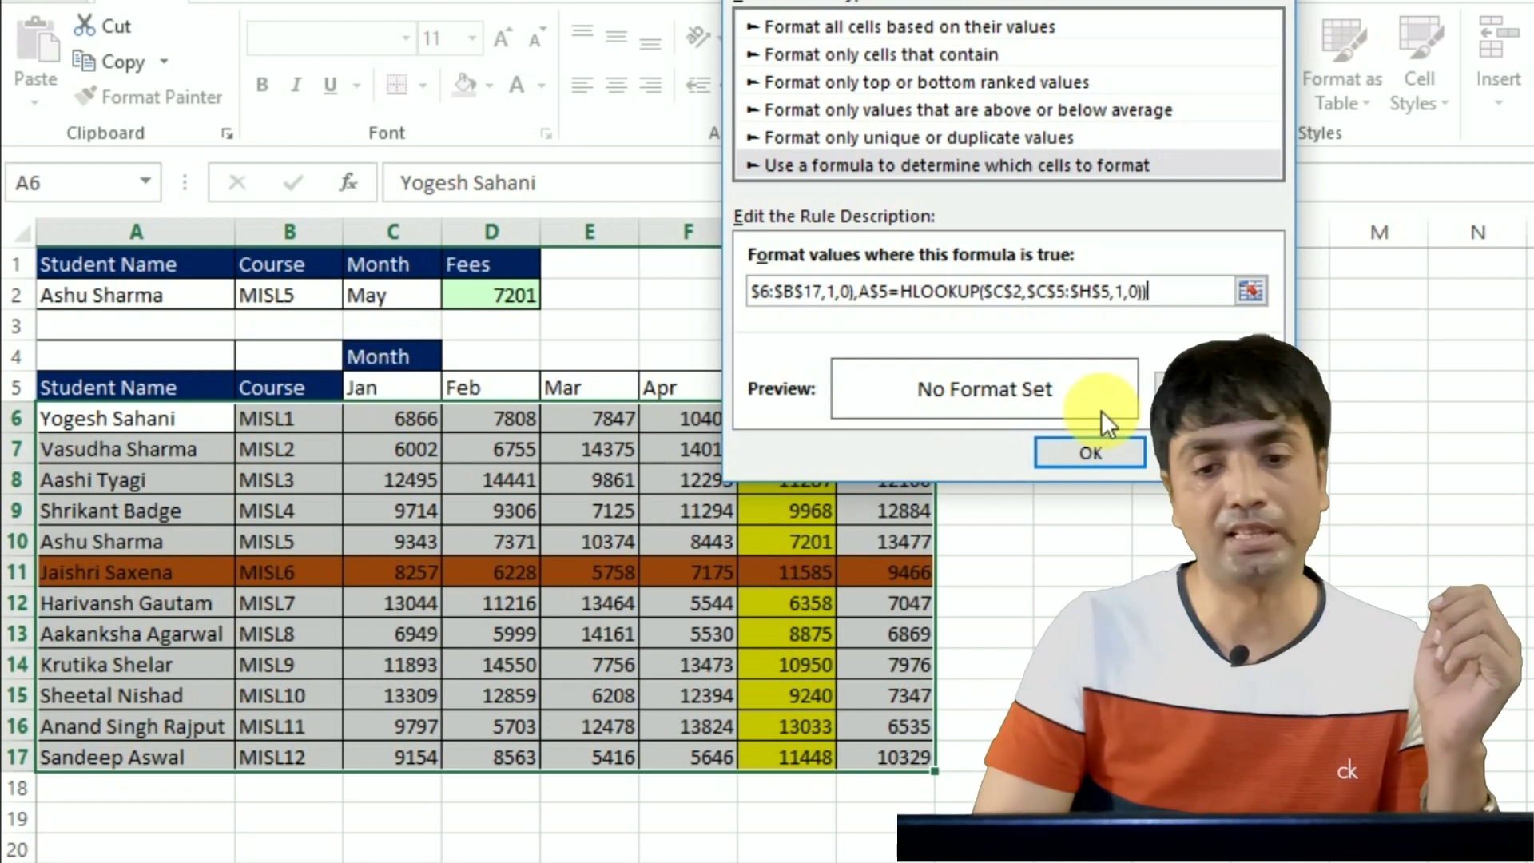
Give the rule a red fill and apply it, turning G11 red
left_click(1198, 389)
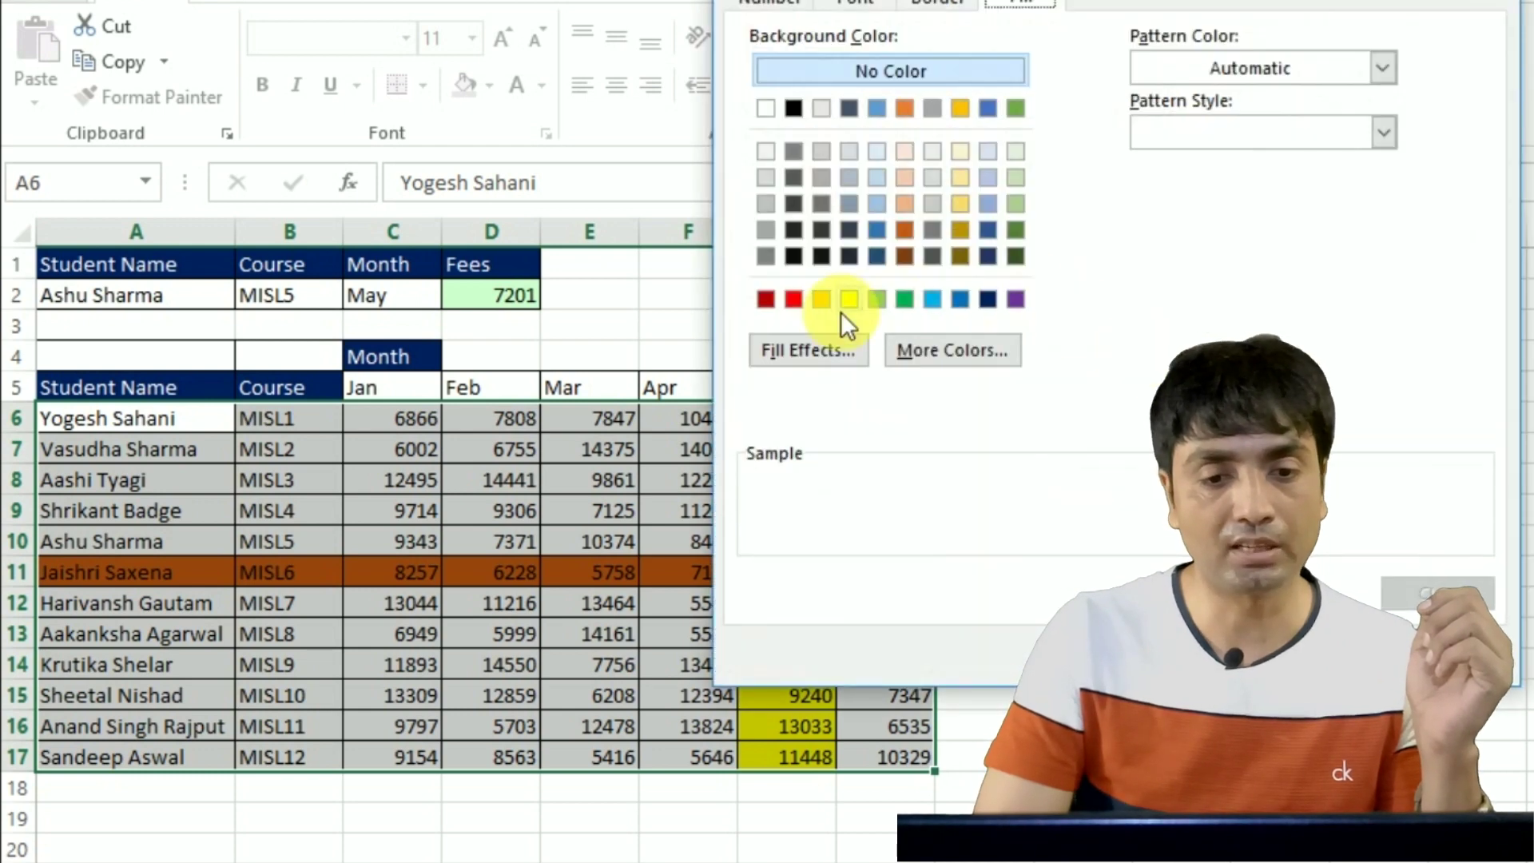
left_click(793, 300)
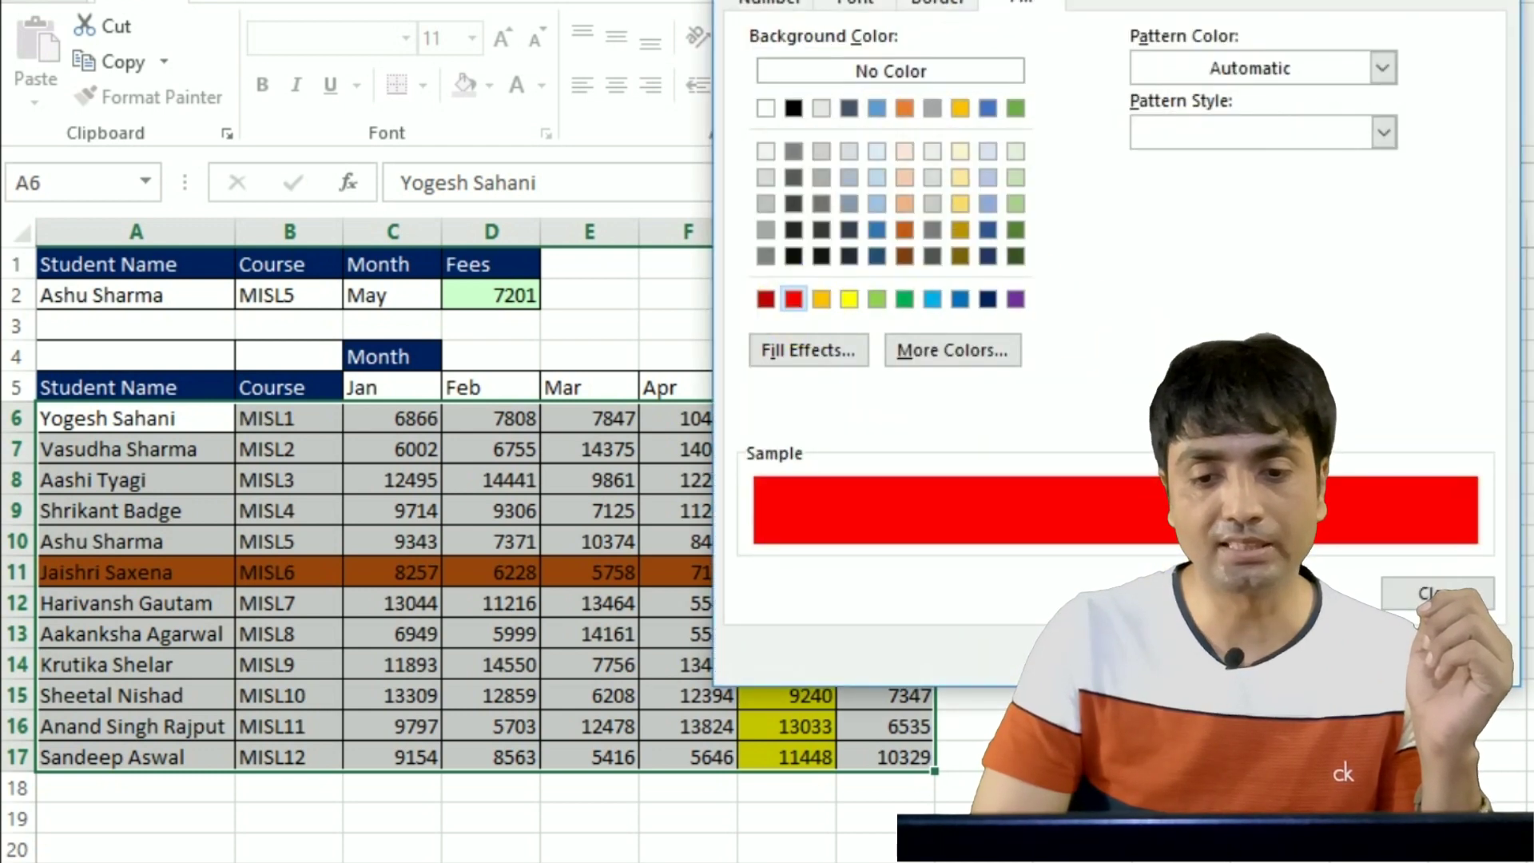
key("Return")
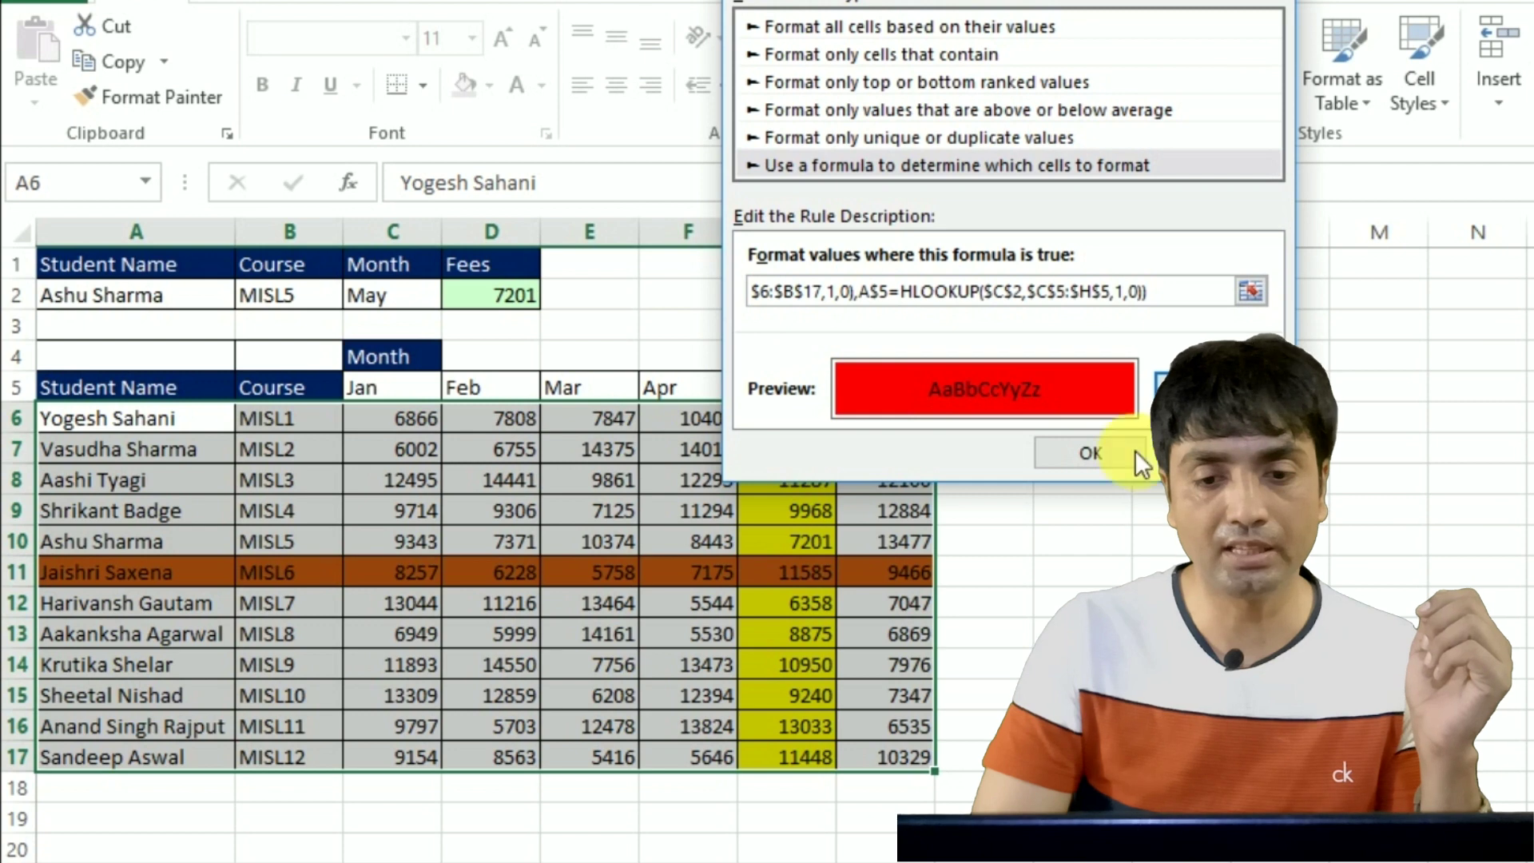
left_click(1108, 453)
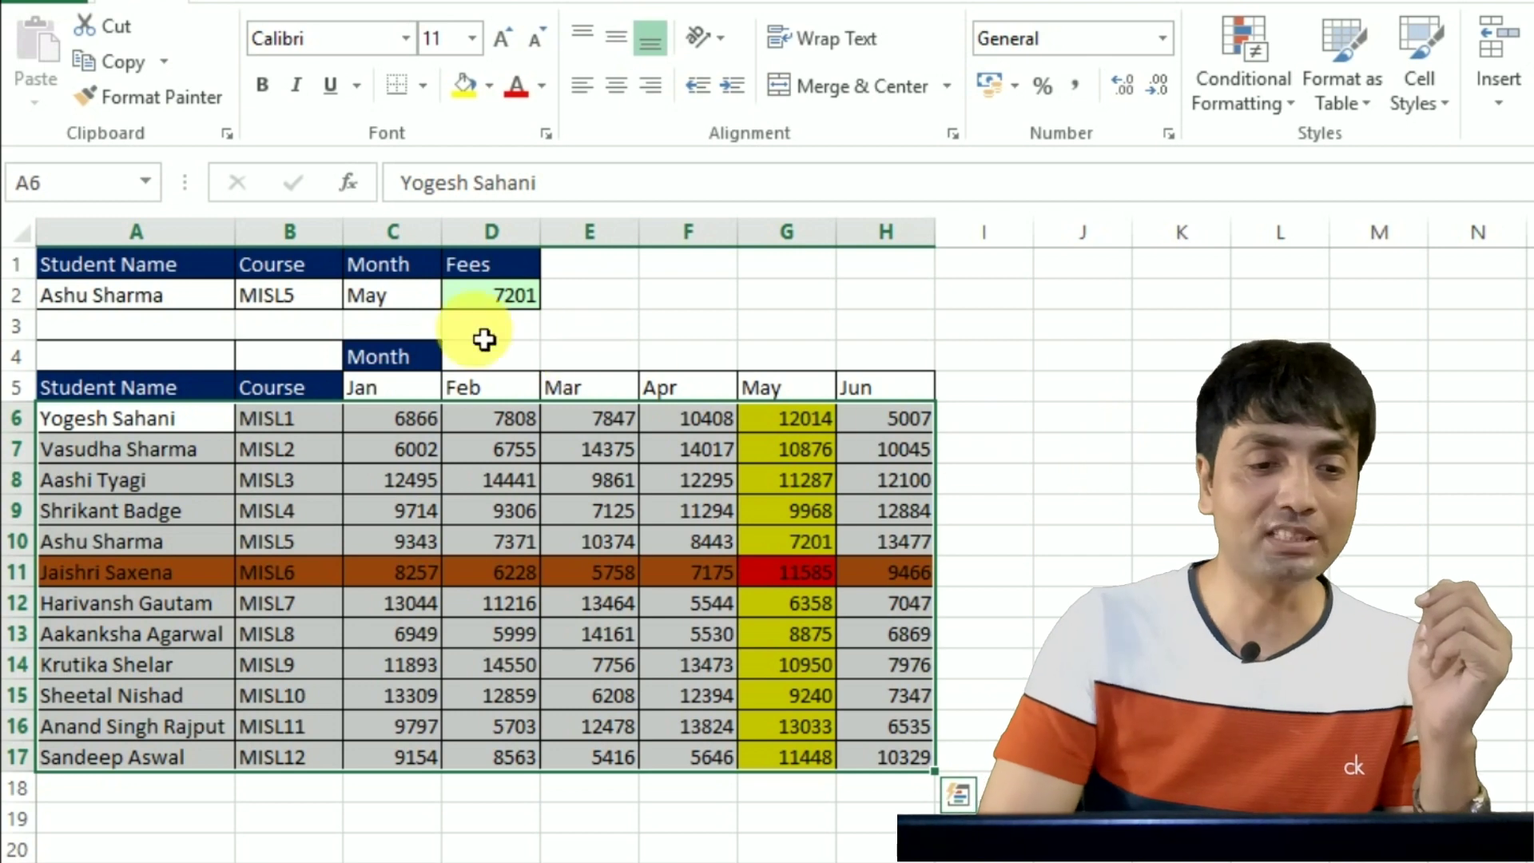
Switch the C2 month to Feb, so Fees shows 7371 and D11 turns red
left_click(383, 297)
left_click(457, 294)
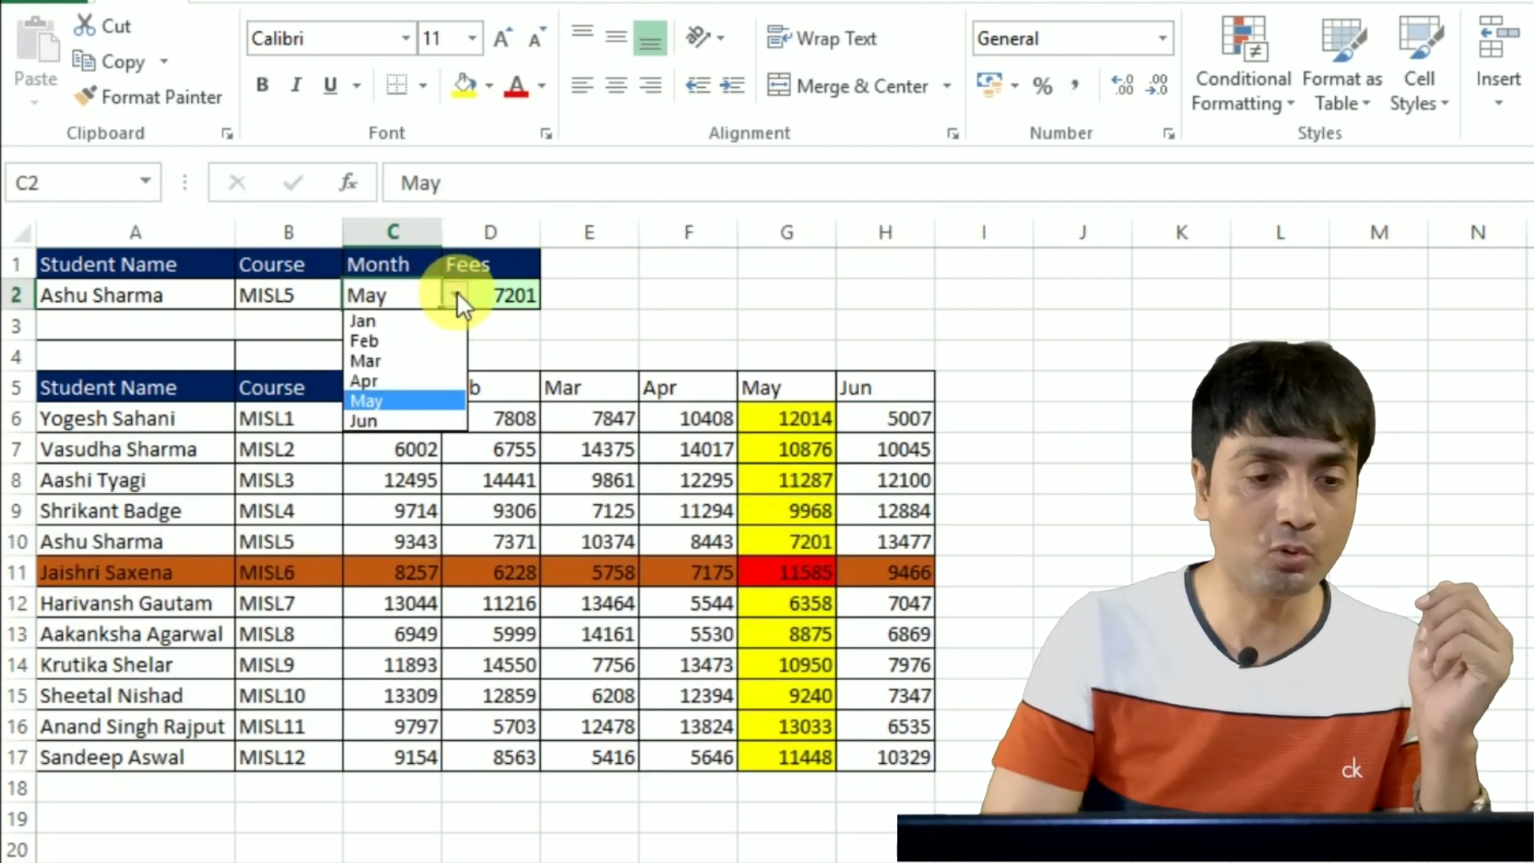
left_click(372, 343)
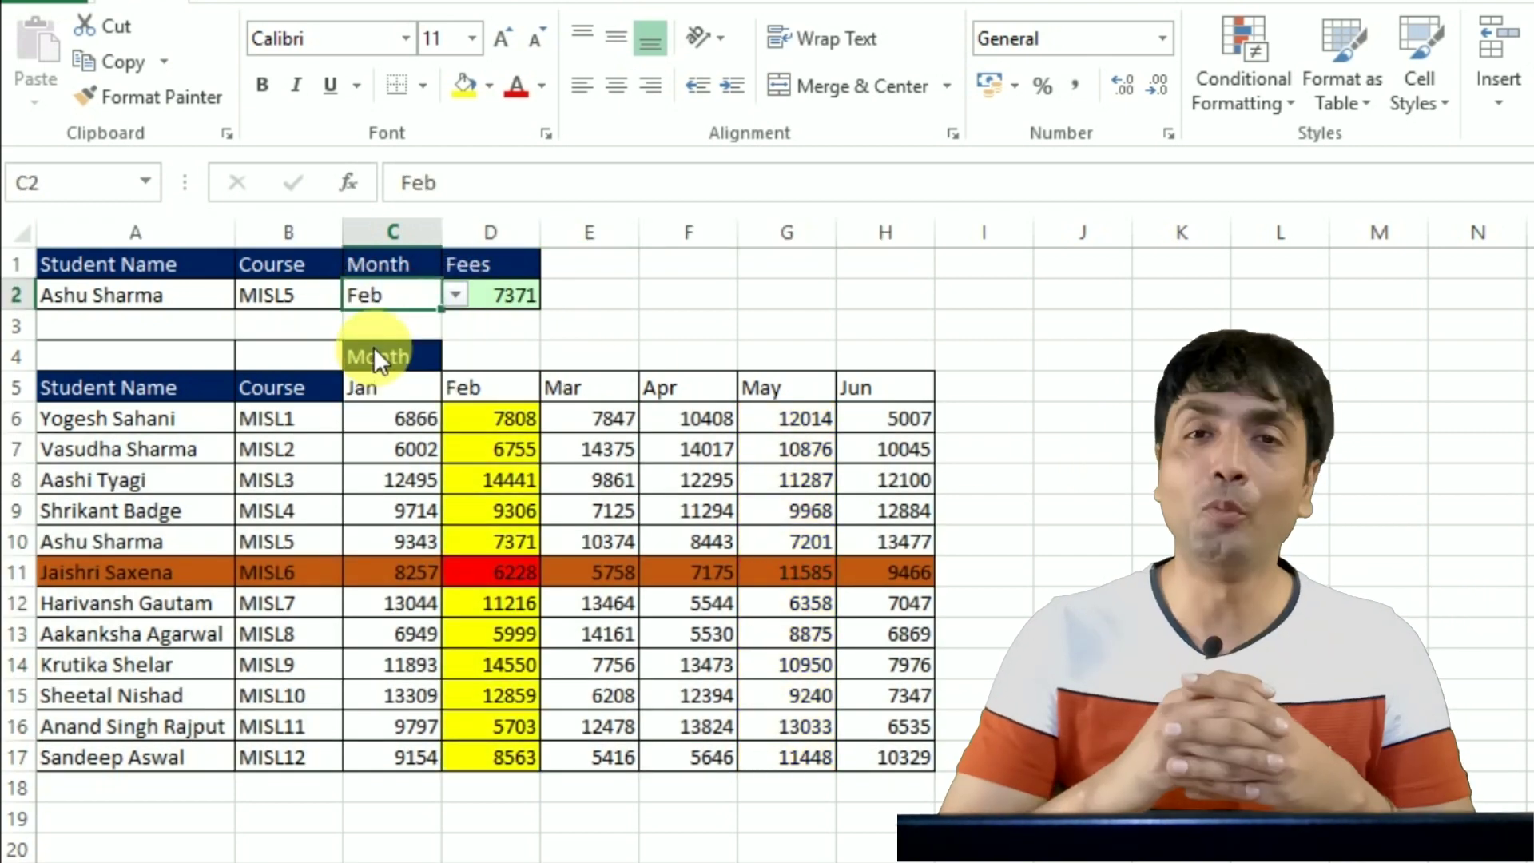